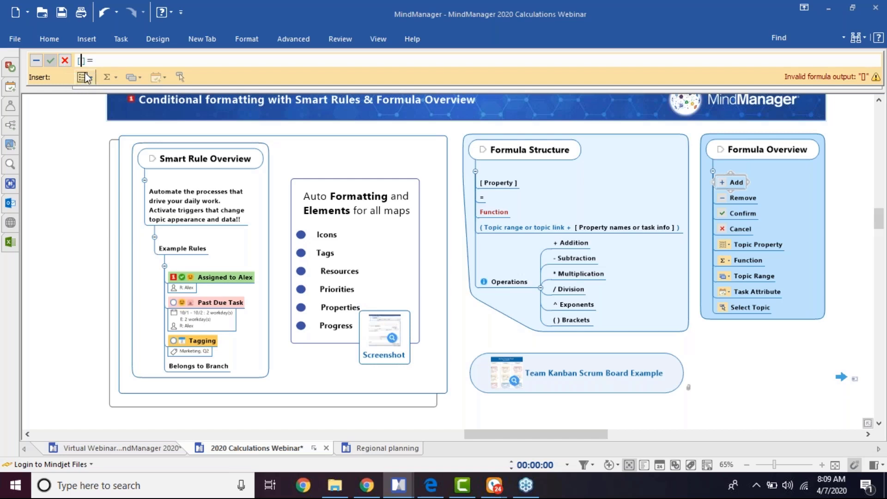
Check which topic properties can be inserted in the Add topic's new formula, and discard the unfinished formula.
left_click(87, 77)
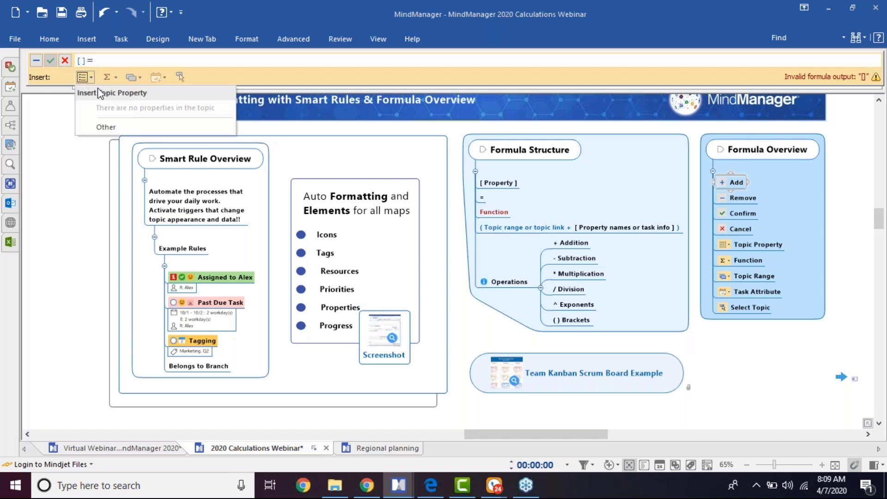
left_click(90, 79)
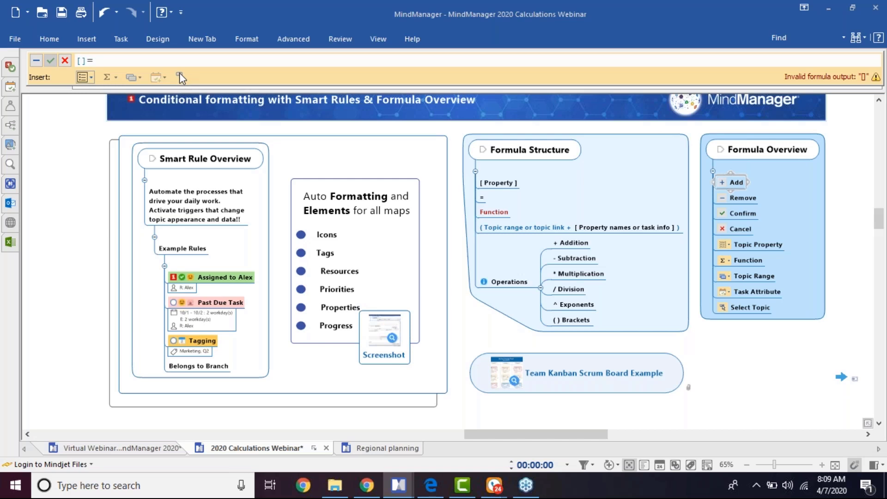
left_click(64, 61)
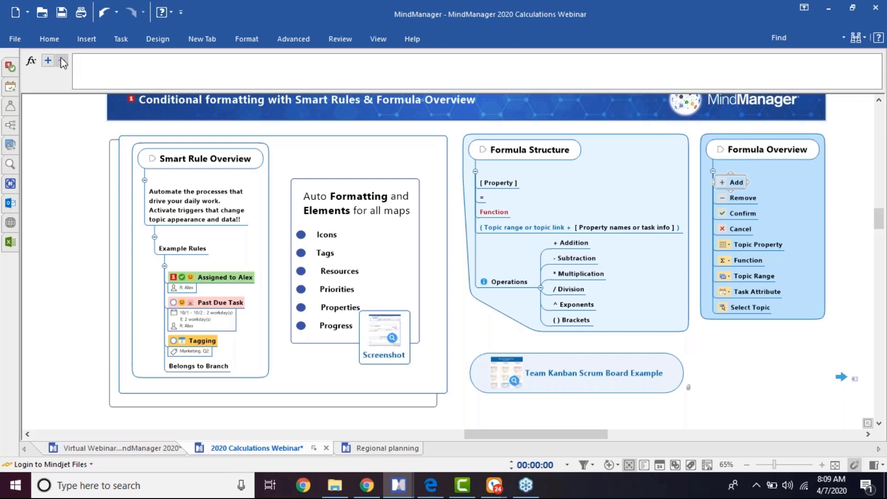
View the enlarged preview image of the Team Kanban Scrum Board Example and close it.
left_click(515, 383)
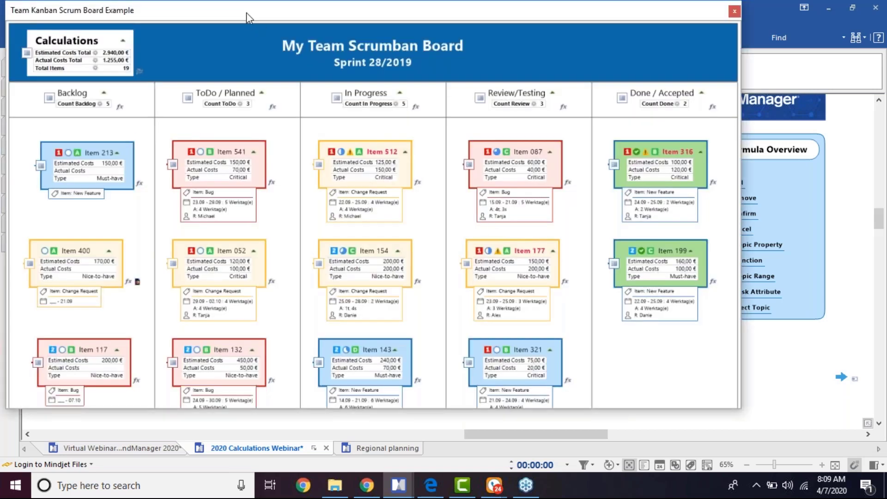
left_click_drag(246, 13, 312, 40)
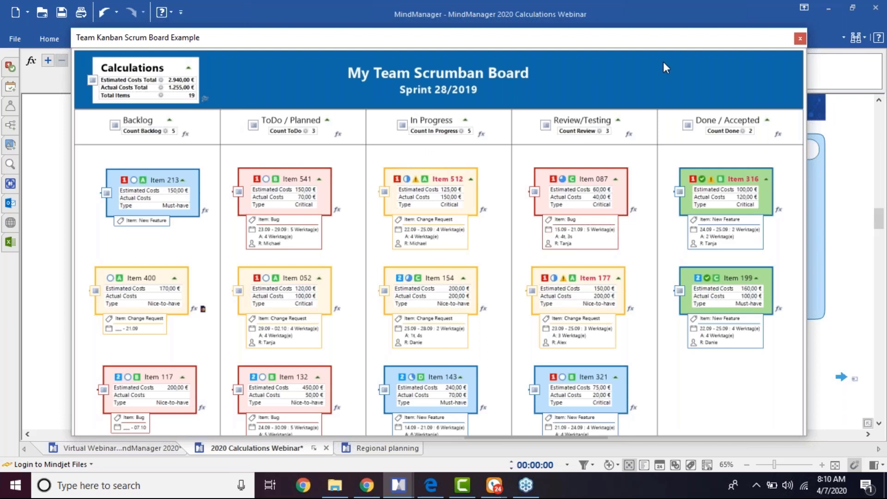
left_click(800, 39)
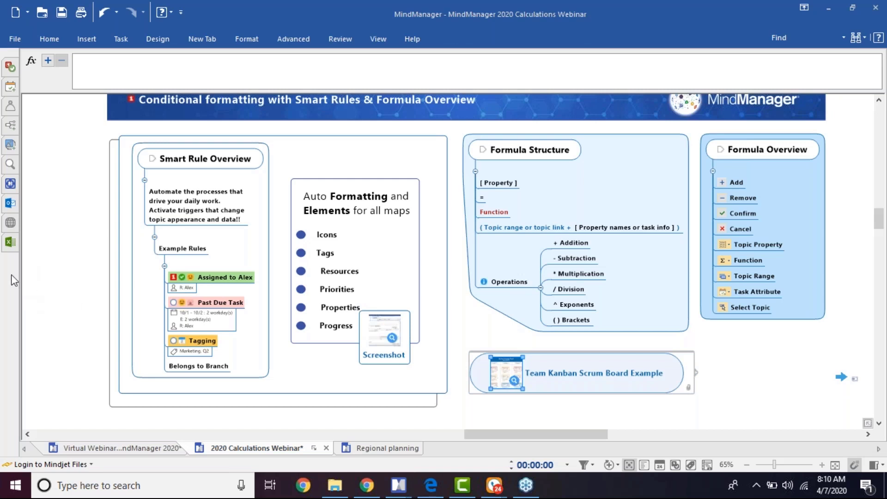
Open the map linked to the Team Kanban Scrum Board Example topic and fit its five columns and header in view at 69% zoom.
left_click(688, 388)
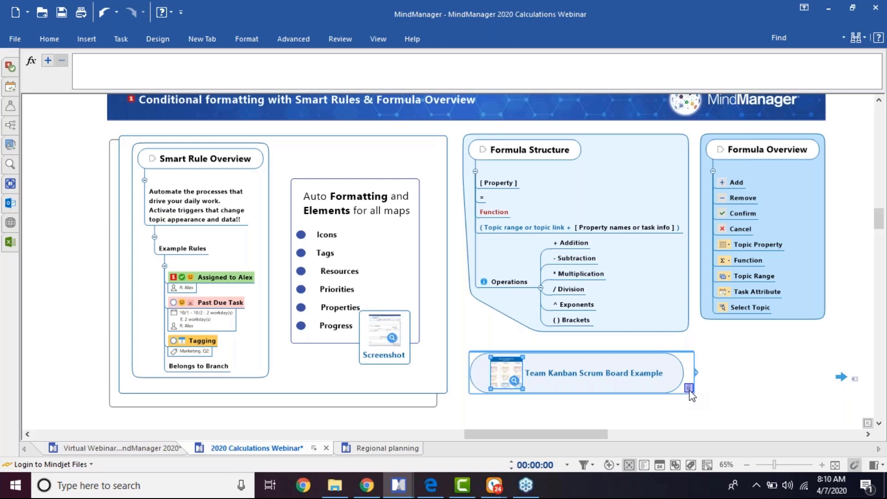
left_click(689, 390)
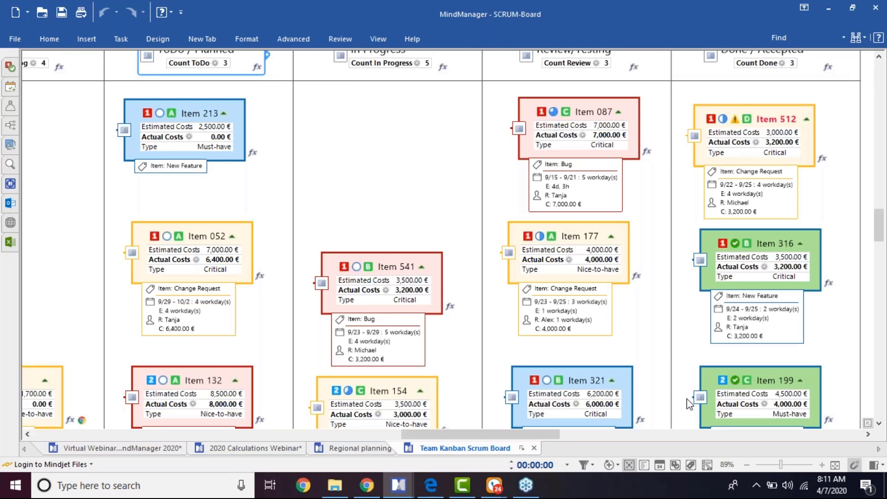
left_click(776, 464)
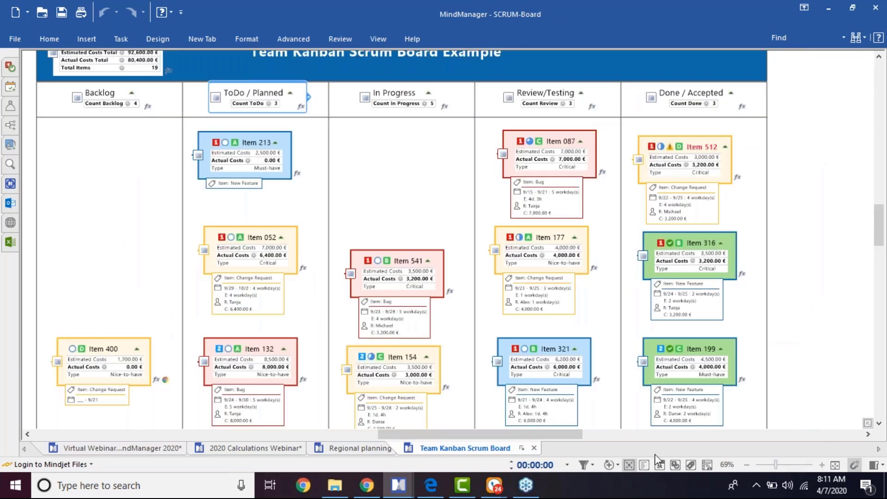
left_click_drag(552, 435, 541, 434)
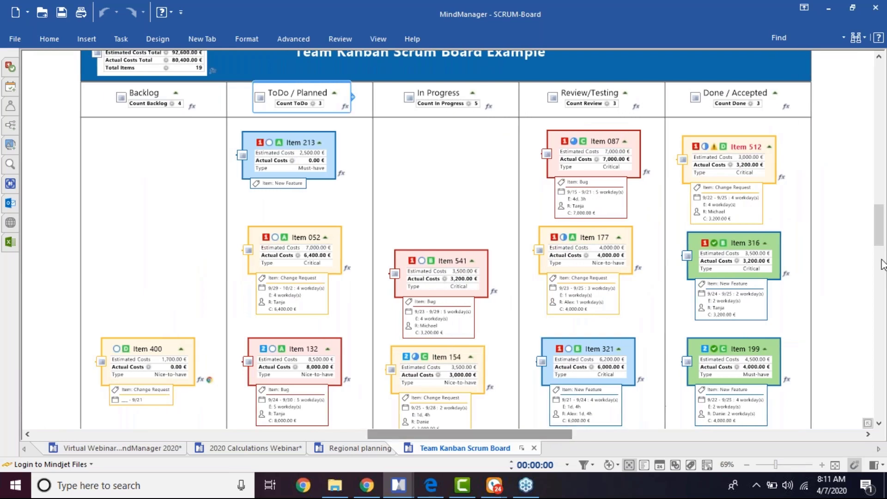
left_click_drag(877, 240, 880, 240)
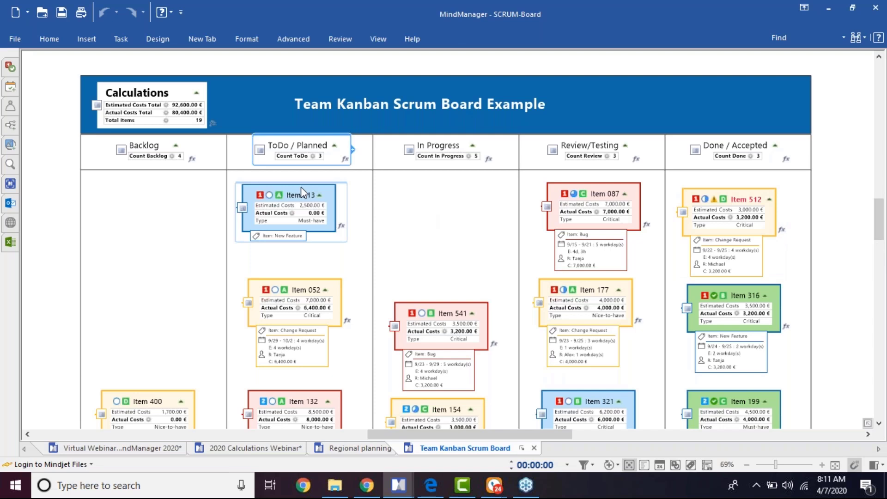
Review the titles and triggers of all SmartRules defined for the board, and close the rule list without changes.
left_click(285, 45)
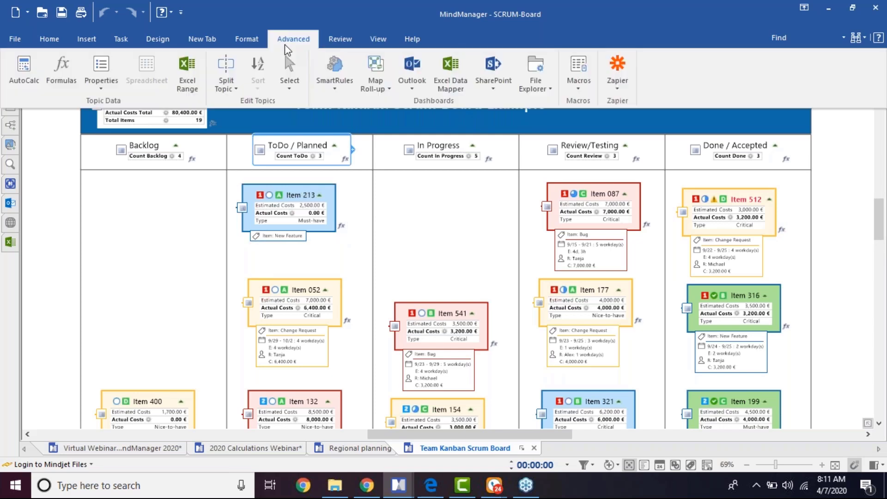
left_click(340, 91)
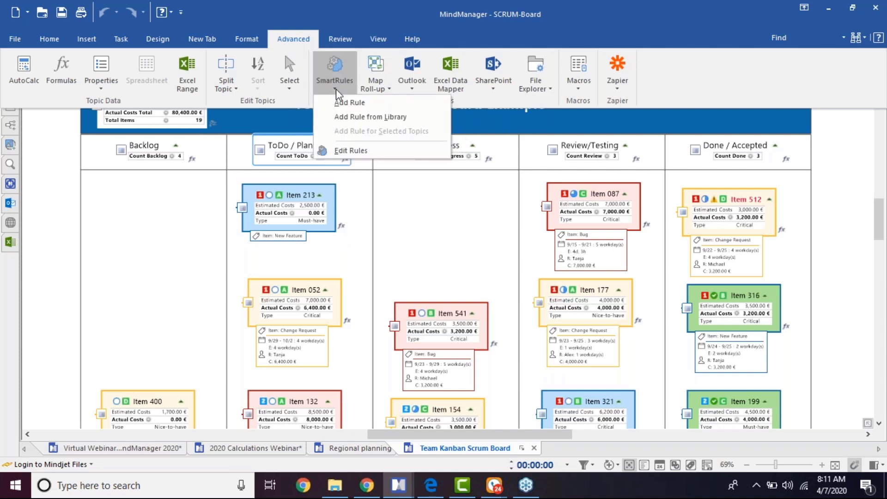
left_click(352, 150)
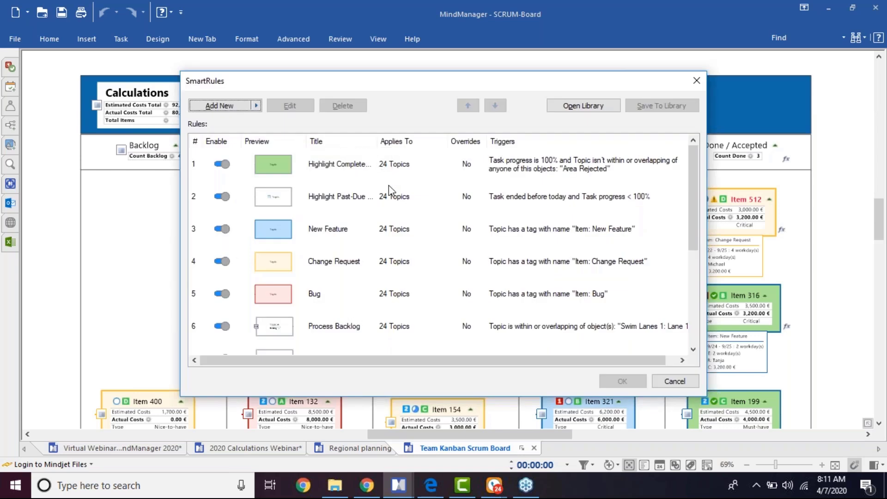
scroll(379, 199, "down", 3)
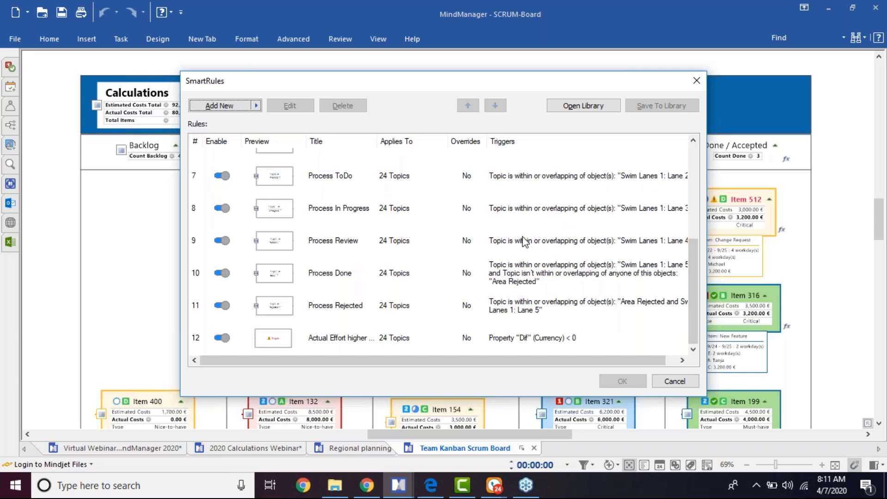
scroll(524, 240, "up", 3)
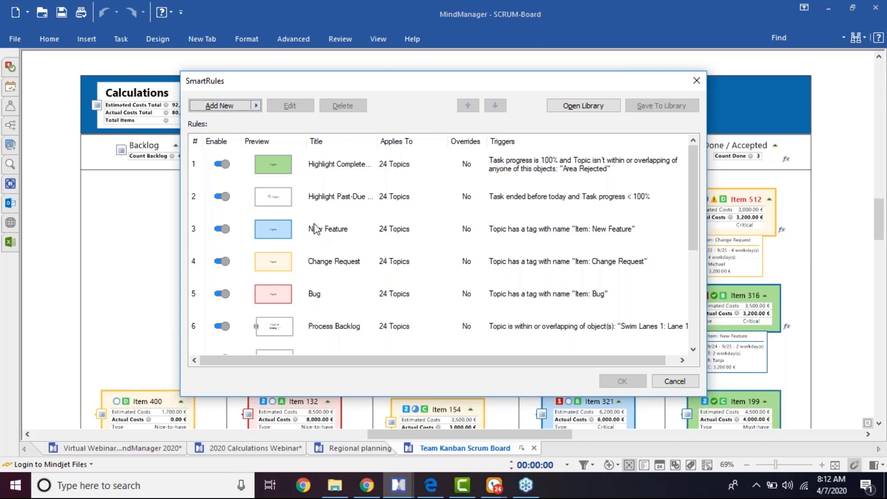
left_click(697, 81)
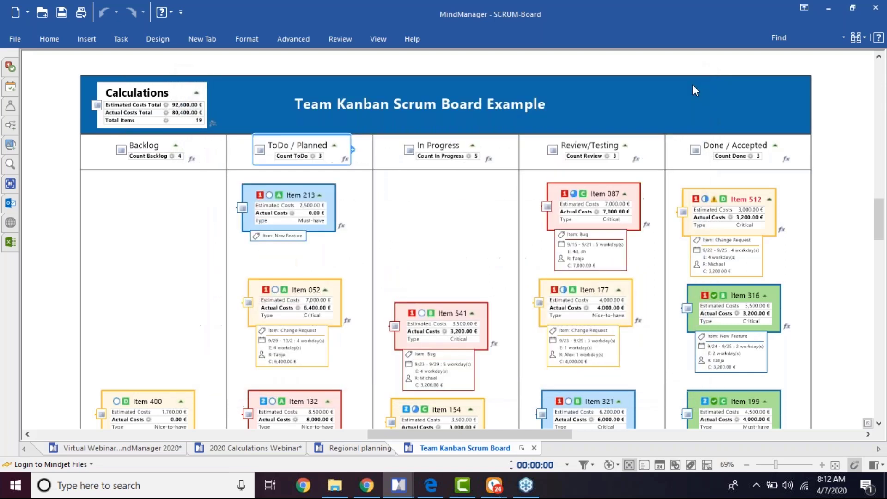
Move Item 213 from the ToDo / Planned column to the space above Item 541 in the In Progress column.
left_click(305, 205)
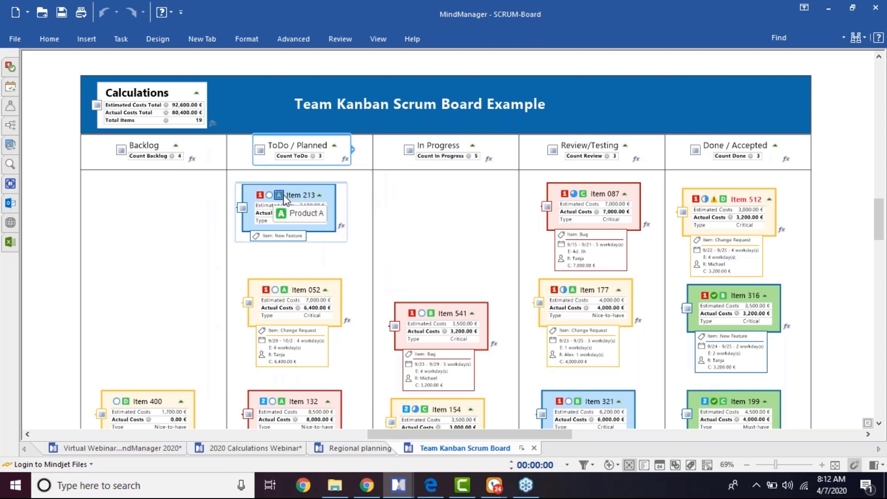
left_click(291, 196)
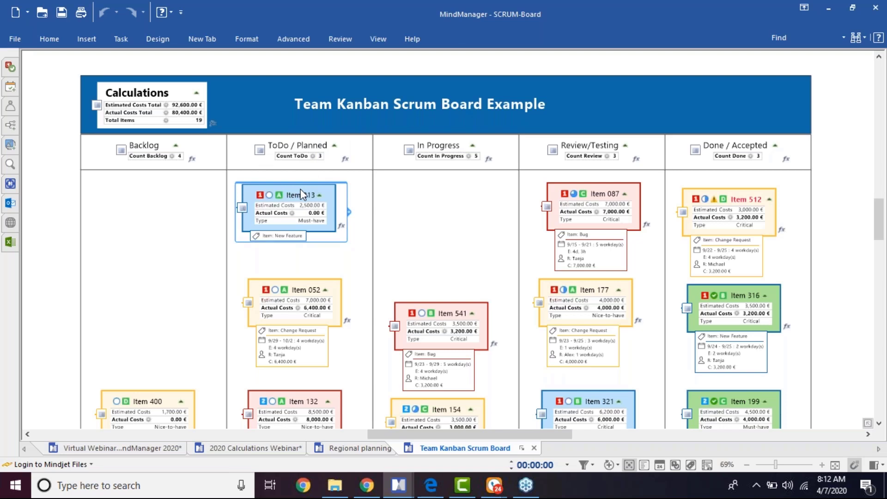
mouse_move(314, 159)
left_click_drag(296, 195, 451, 207)
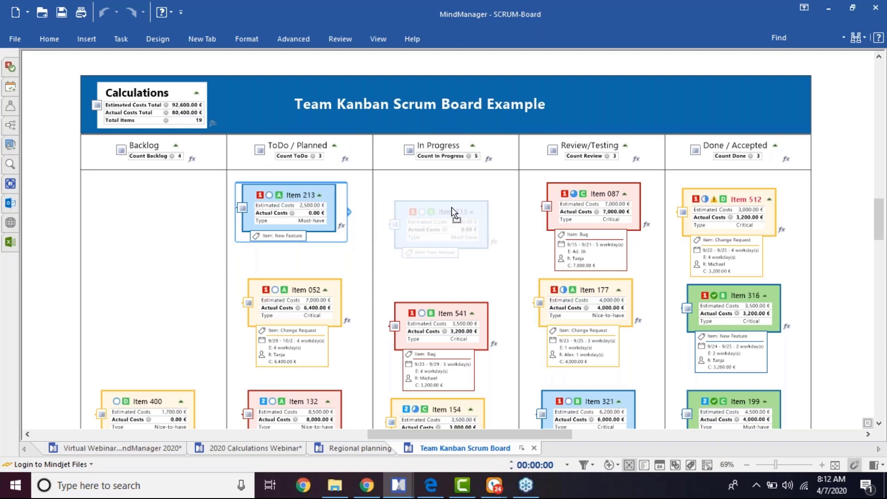
left_click_drag(451, 207, 450, 208)
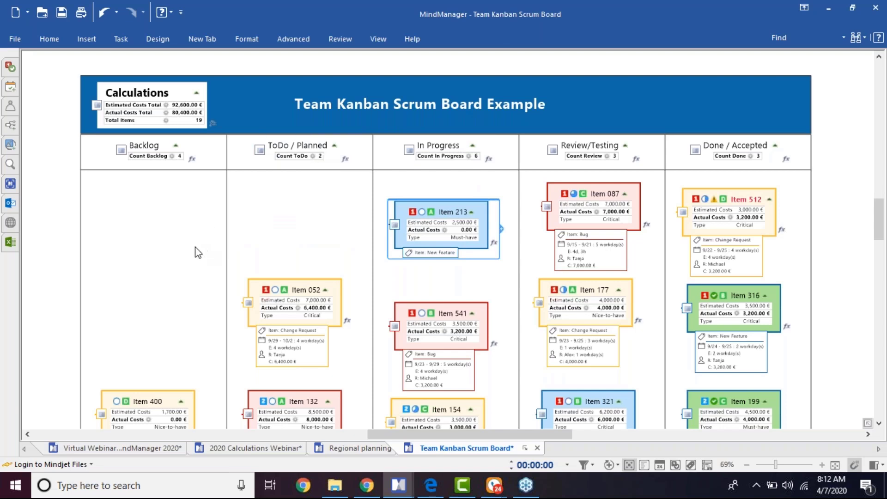
Move Item 400 from the Backlog column to the space above Item 052 in the ToDo / Planned column.
left_click(131, 419)
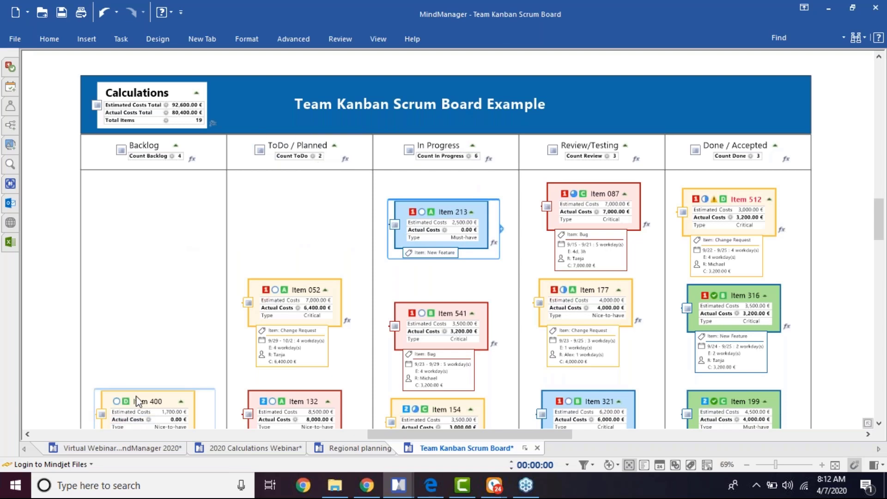
scroll(138, 398, "down", 1)
left_click_drag(148, 365, 297, 165)
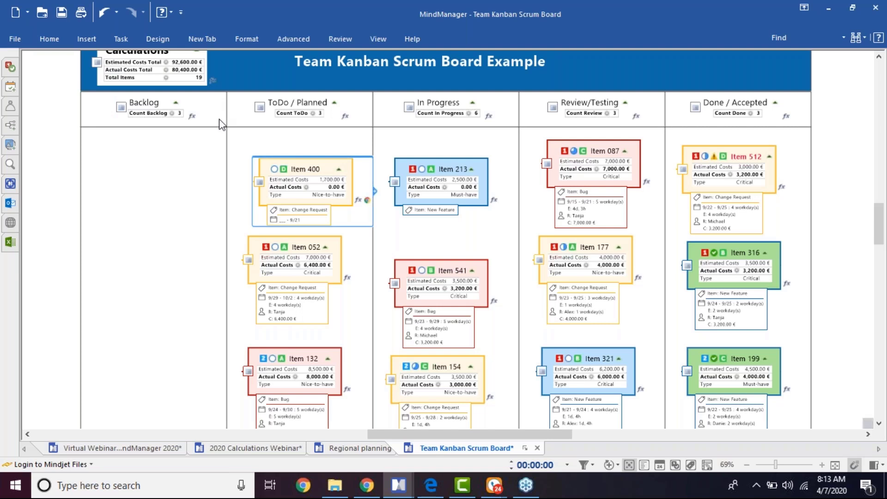
Shift Item 041 lower in the Rejected area and move Item 143 from In Progress into the space above it.
scroll(219, 118, "down", 6)
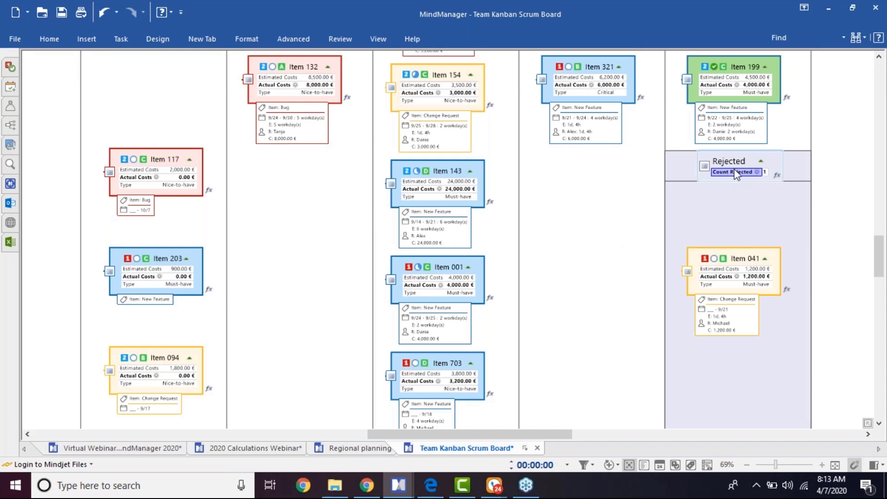
left_click(723, 277)
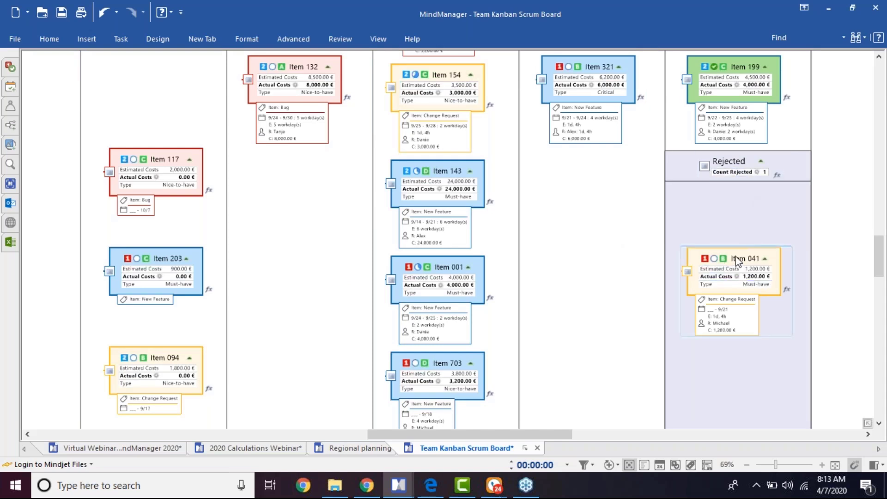
left_click_drag(741, 269, 739, 326)
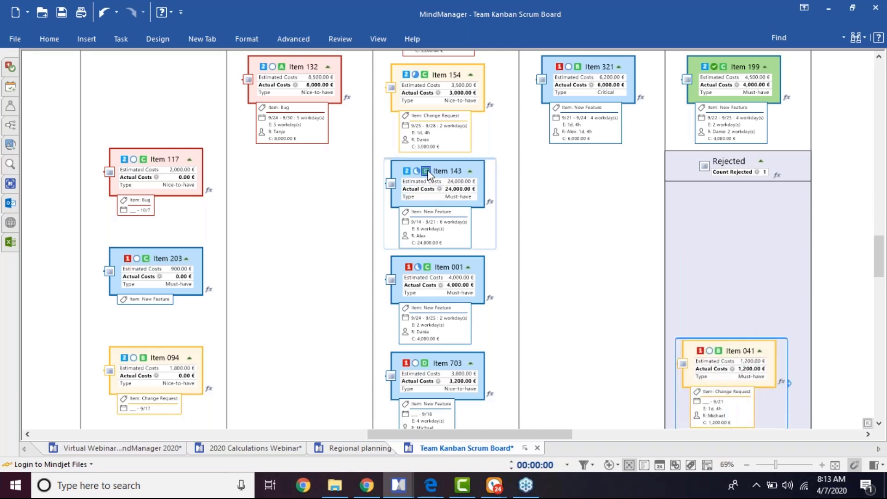
left_click_drag(433, 174, 736, 217)
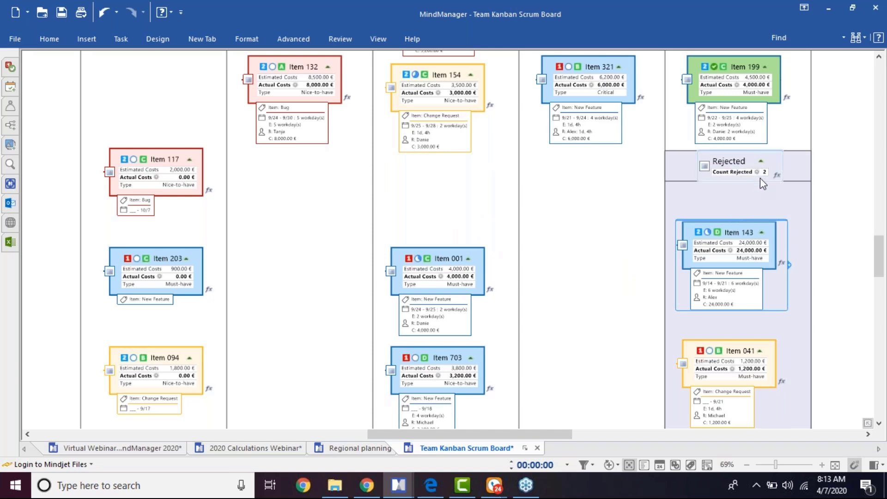
Display the formulas behind the cost properties of Item 213 in the In Progress column.
scroll(760, 178, "up", 8)
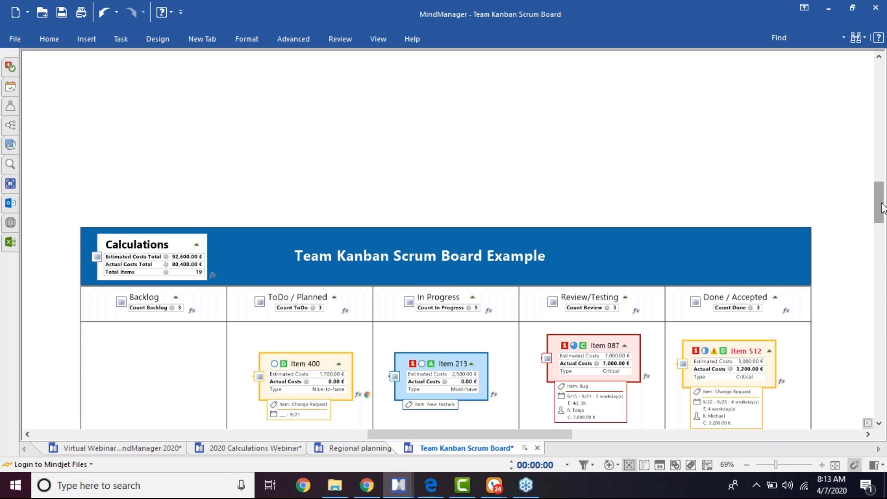
left_click_drag(882, 204, 884, 221)
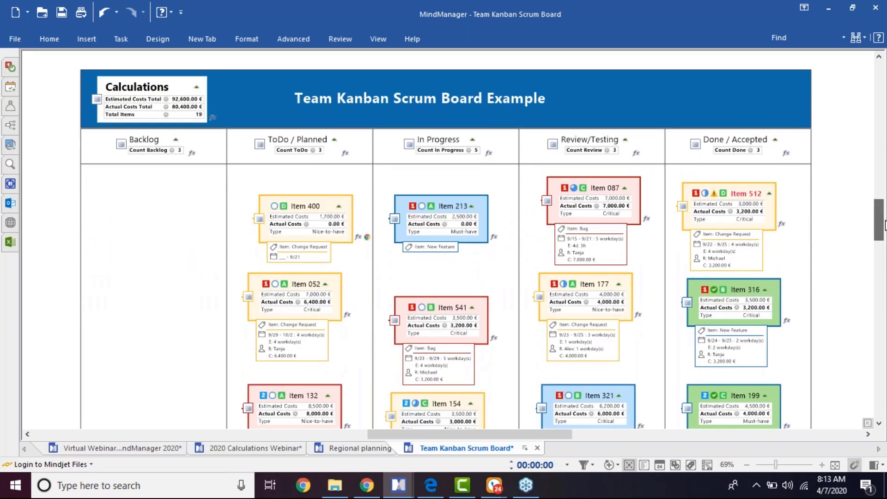
left_click(444, 210)
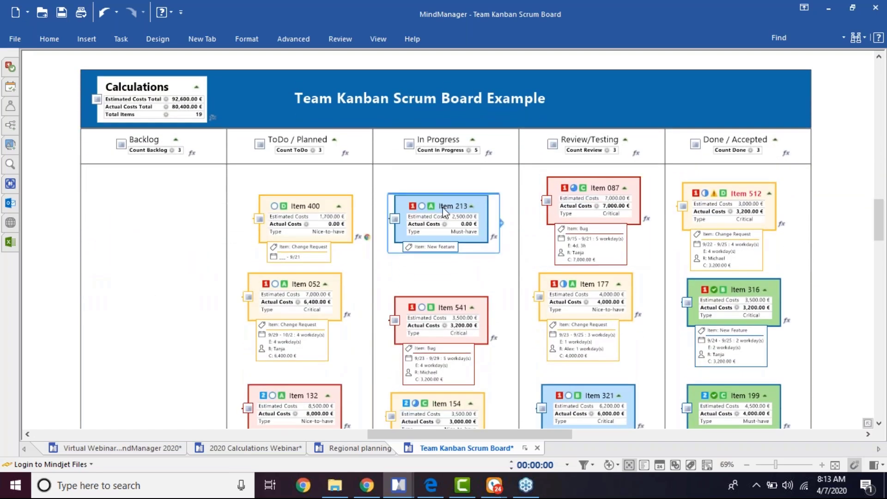
left_click(415, 225)
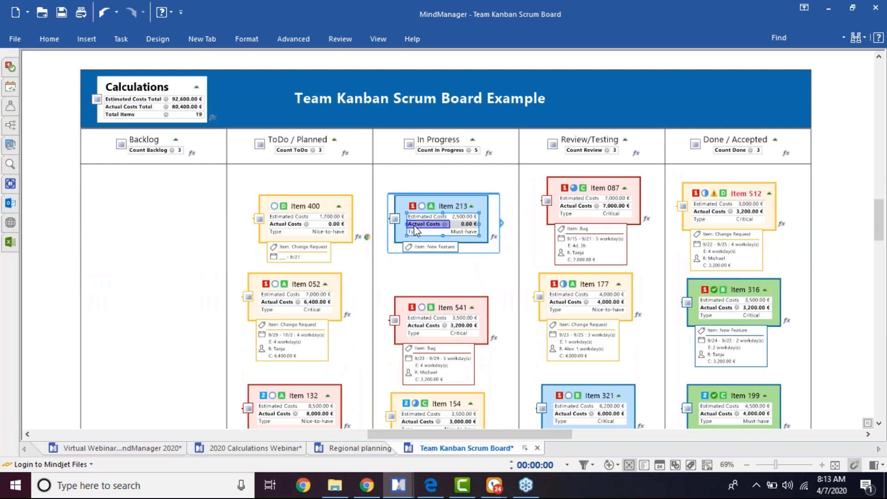
left_click(493, 237)
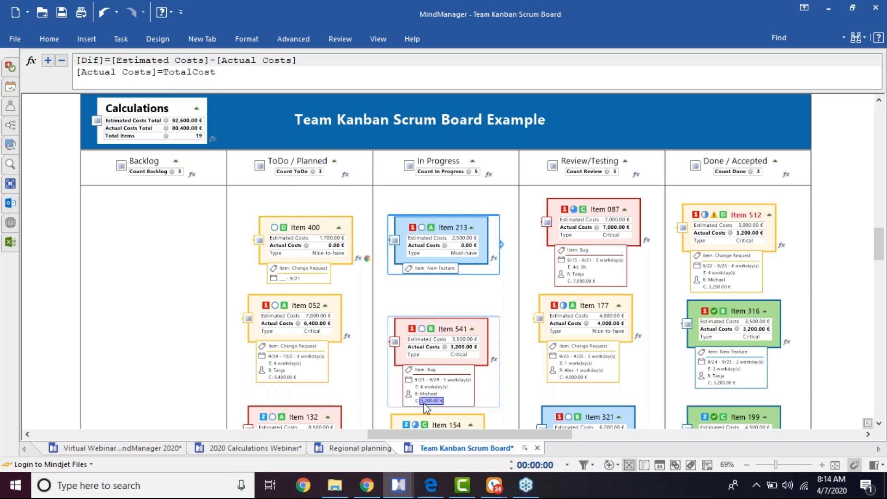
Examine the effort, resource and cost details in the task information of Item 541.
mouse_move(430, 403)
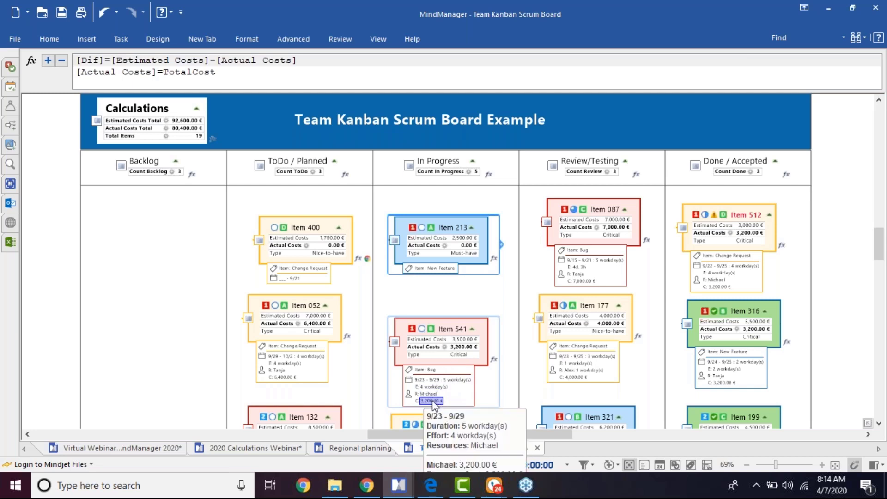
scroll(432, 401, "down", 3)
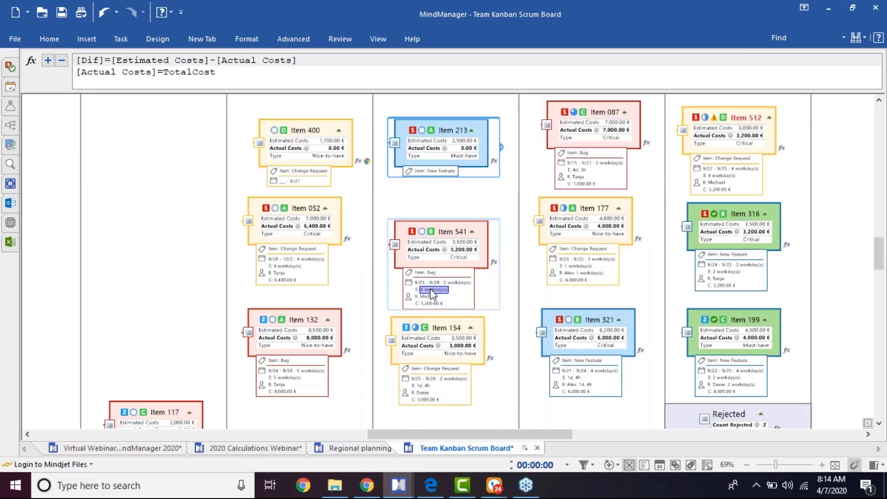
mouse_move(432, 304)
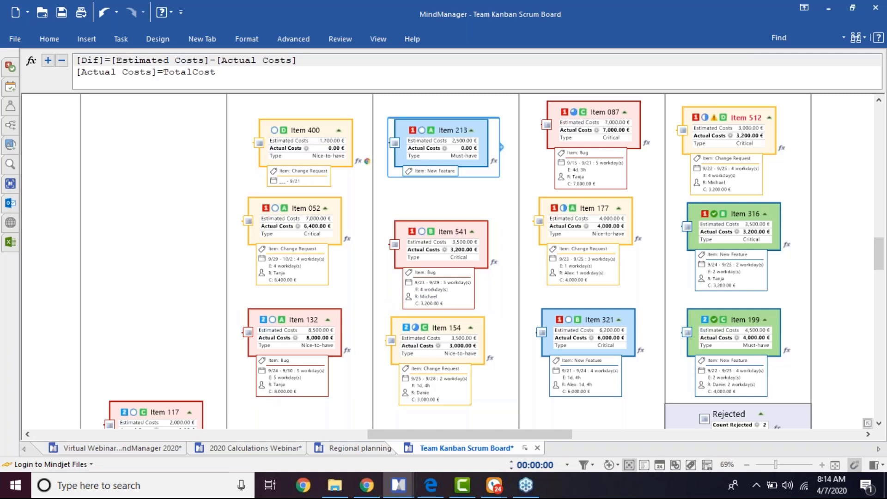
Go to the AutoCalc section of the 2020 Calculations Webinar map and close the Topic Title property editor without saving changes.
left_click(248, 451)
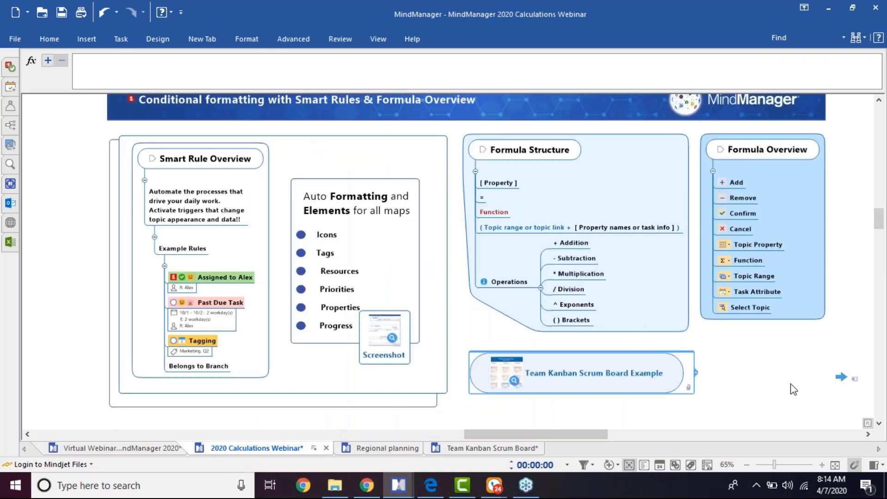
left_click(855, 378)
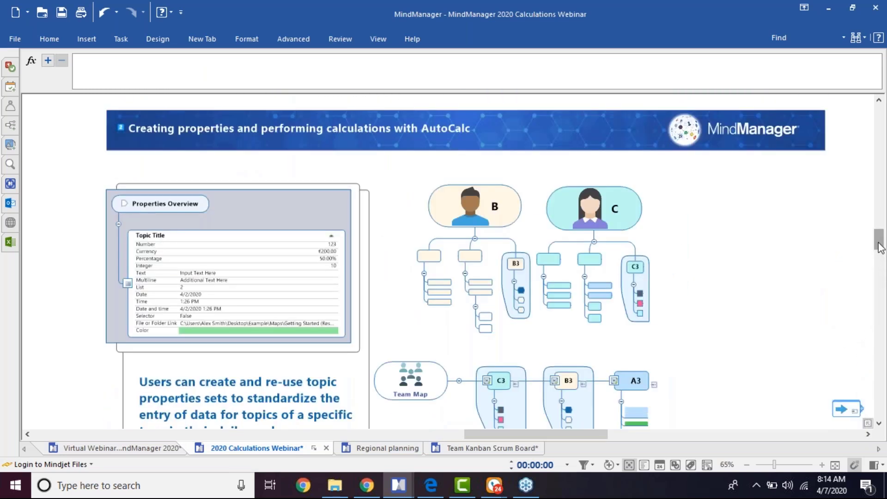
left_click_drag(879, 242, 879, 244)
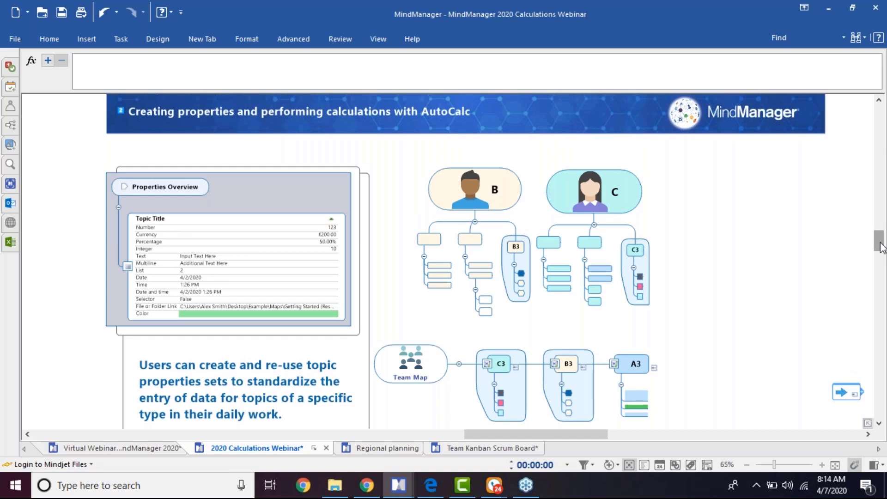
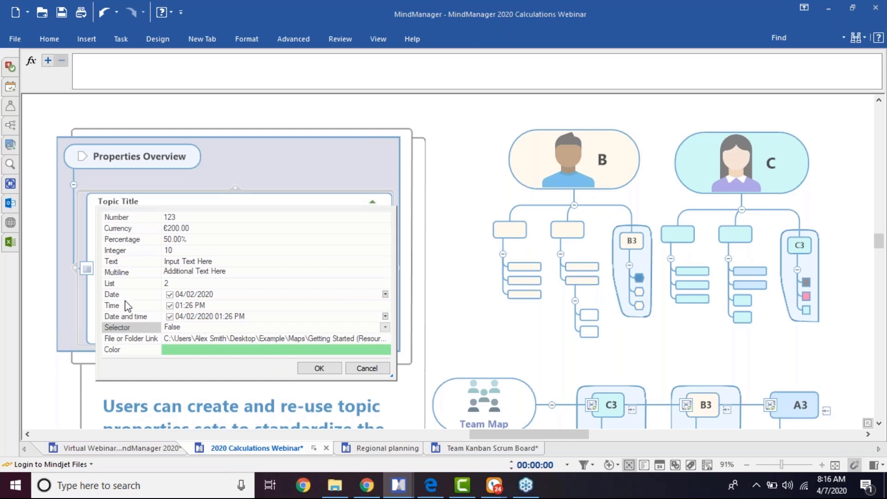
left_click(362, 368)
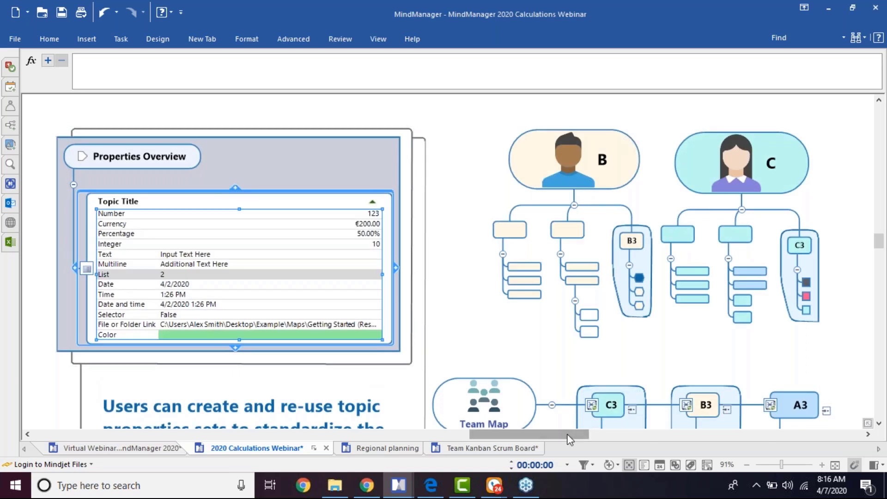
Set up an AutoCalc on topic B3 that sets its Cost property to the SUM of its descendants' Amount property.
left_click_drag(567, 434, 572, 435)
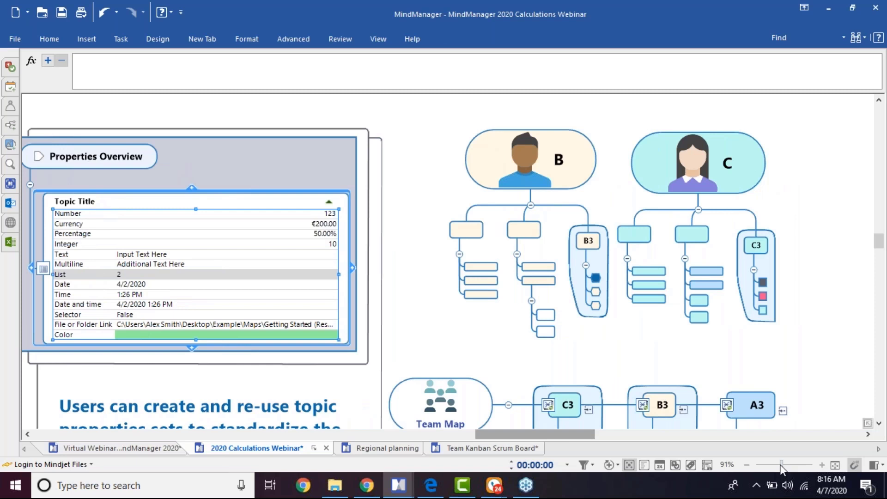
left_click_drag(780, 468, 778, 466)
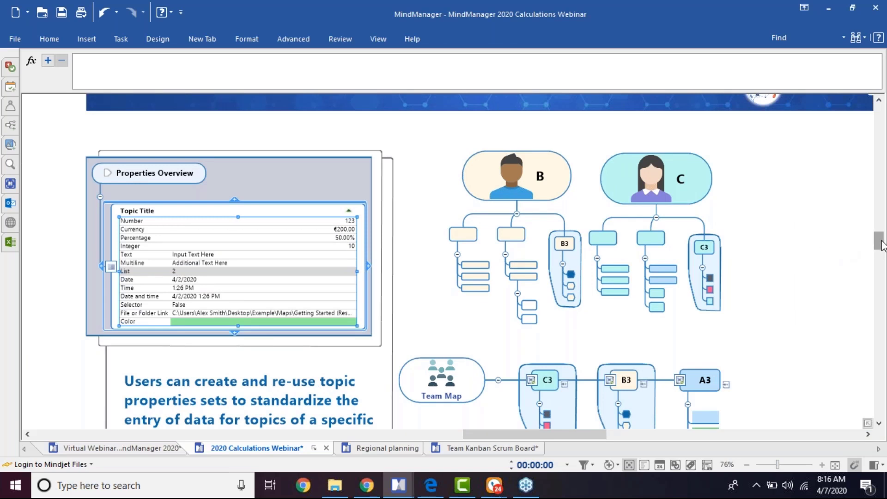
scroll(881, 245, "down", 1)
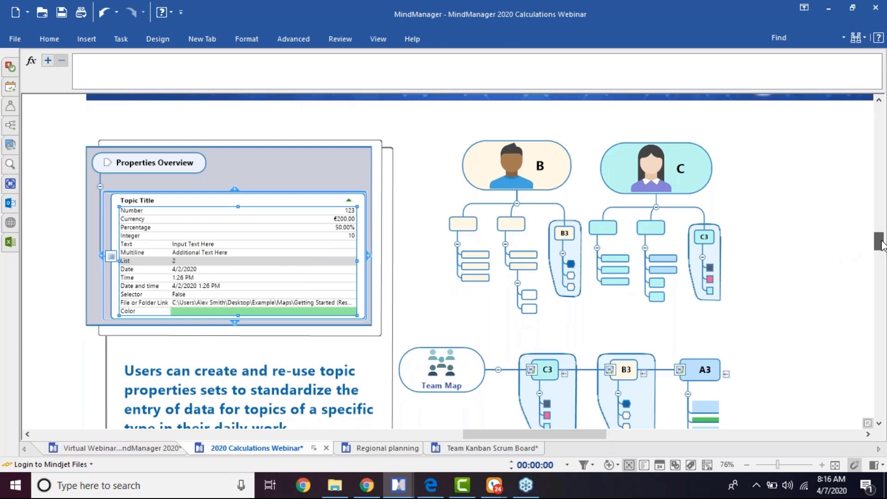
scroll(881, 245, "down", 1)
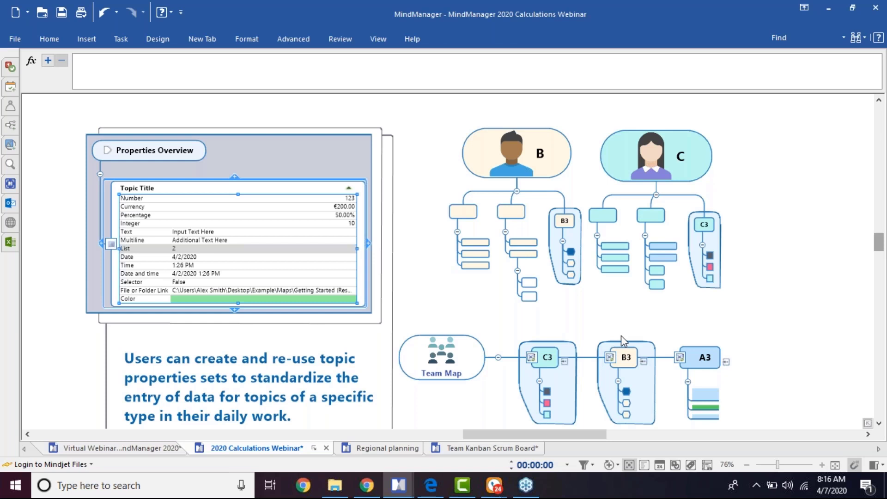
left_click(564, 224)
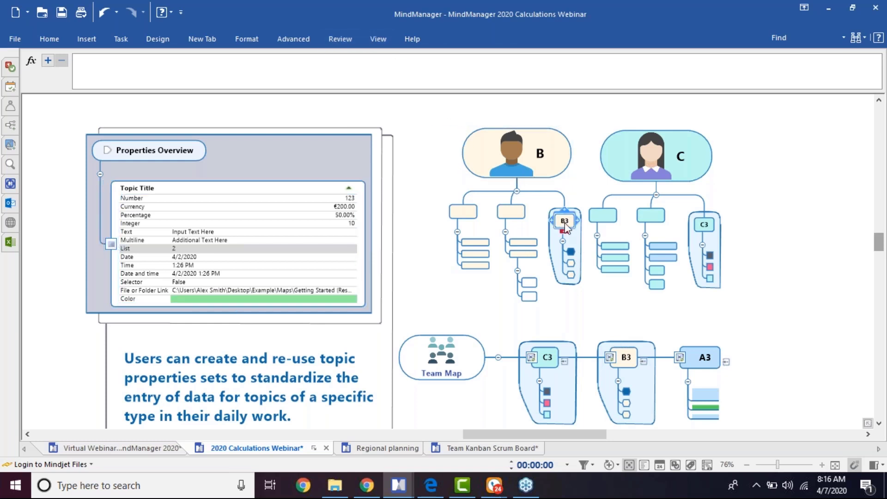
left_click(293, 41)
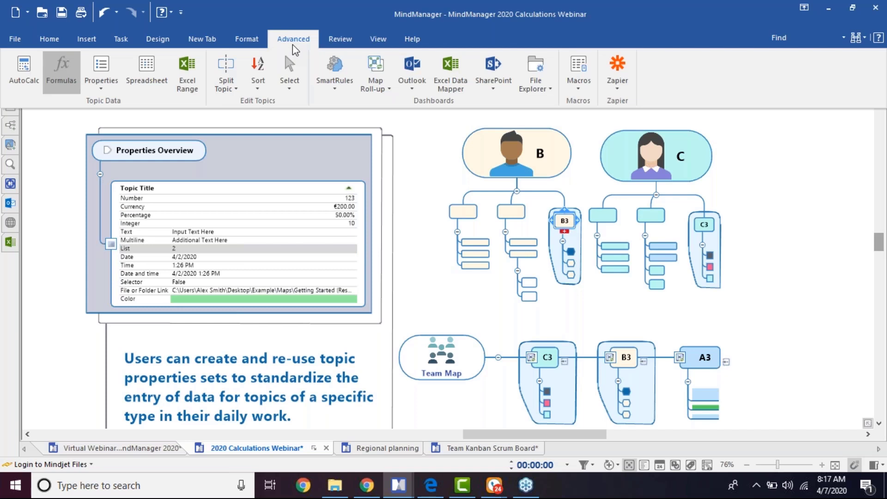
left_click(24, 83)
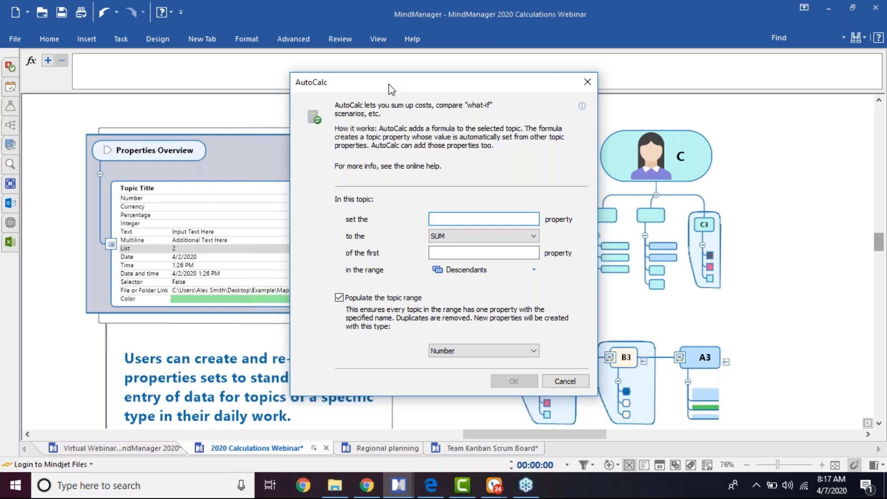
left_click_drag(389, 84, 215, 93)
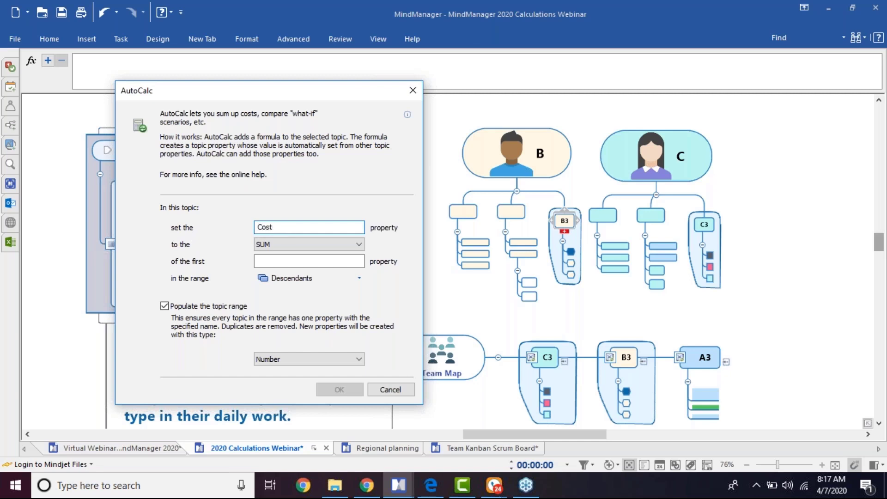
left_click(341, 262)
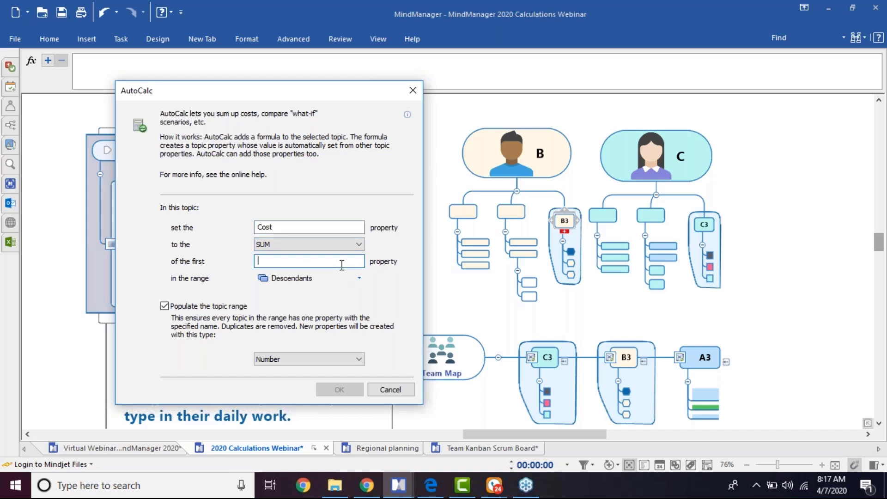
type("Amount")
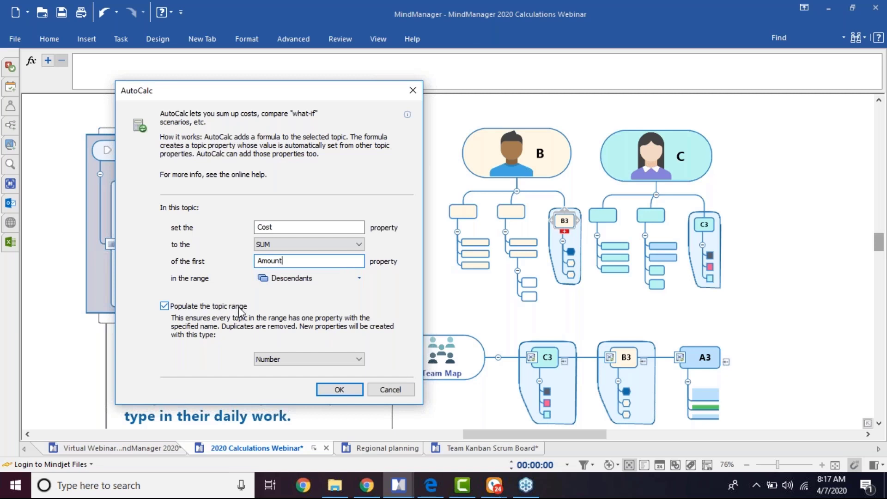
Choose Currency as the type for the new Amount properties below B3 and apply the AutoCalc.
left_click(321, 359)
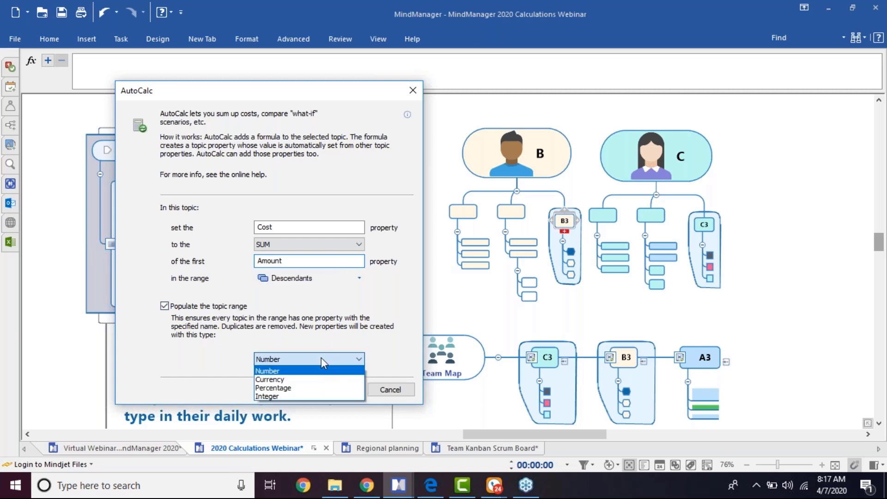
left_click(295, 379)
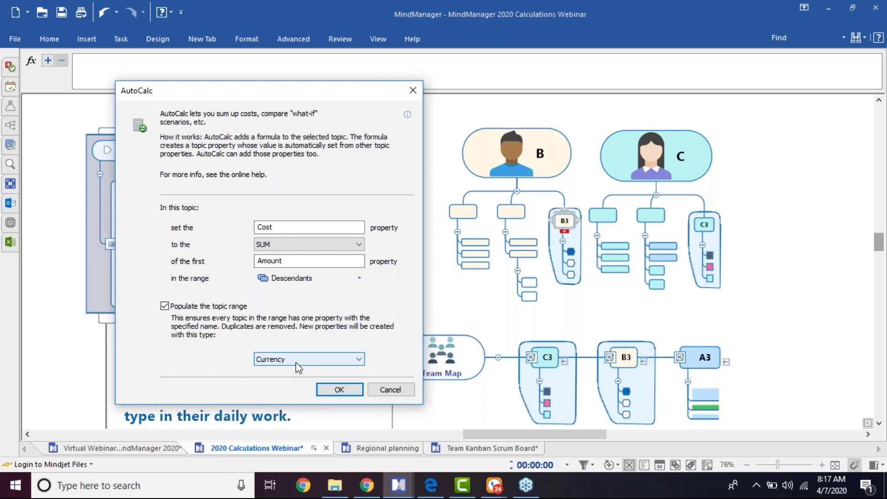
left_click(296, 363)
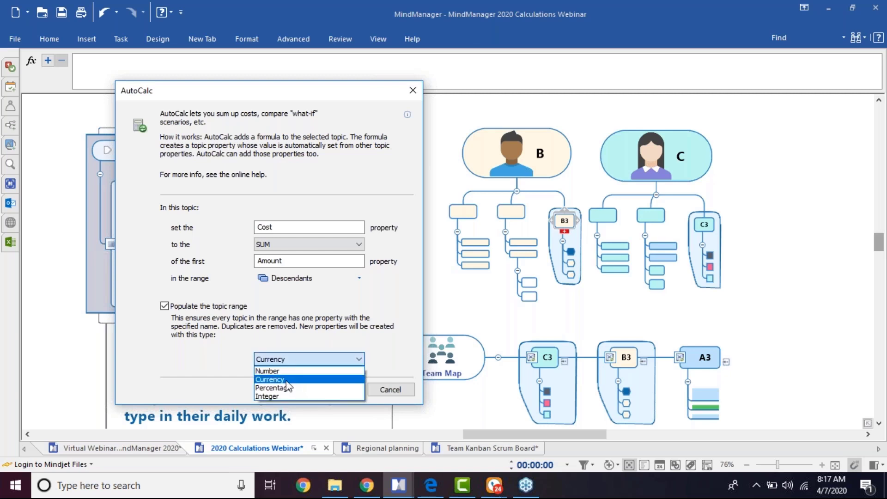
left_click(286, 380)
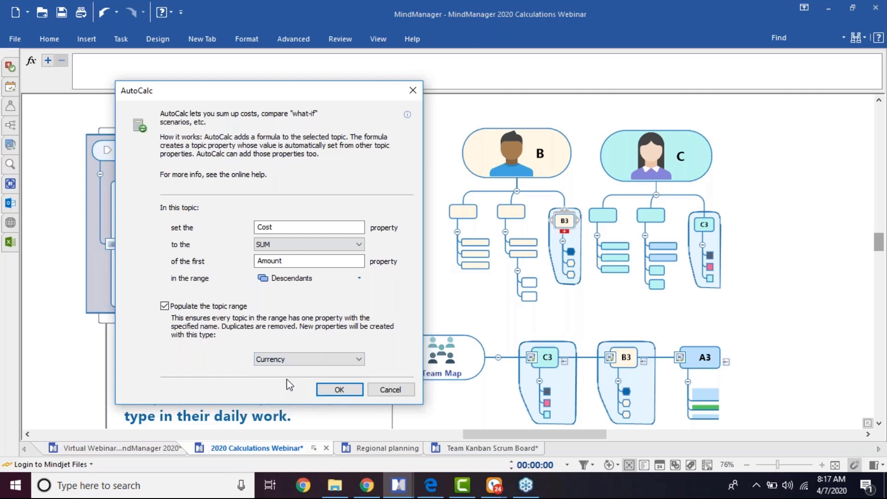
left_click(339, 389)
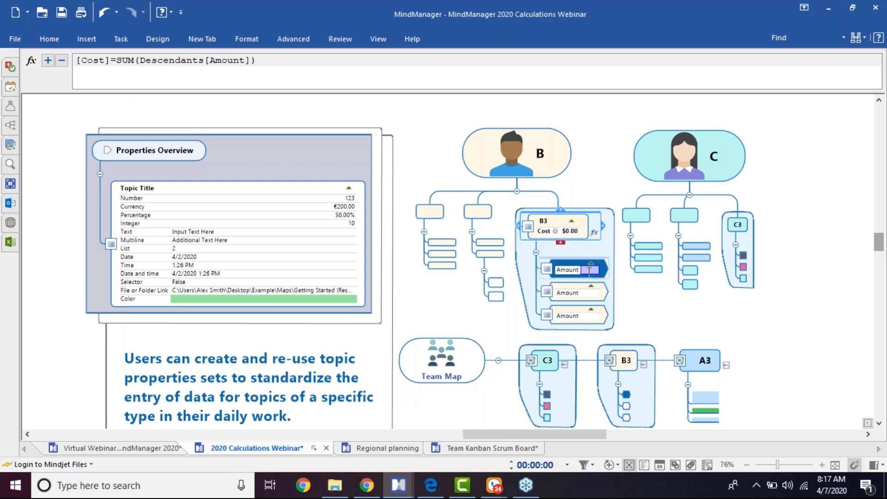
Enter Amount values of 1, 2 and 3 in the three subtopics of B3, from first to last.
left_click(592, 318)
type("1")
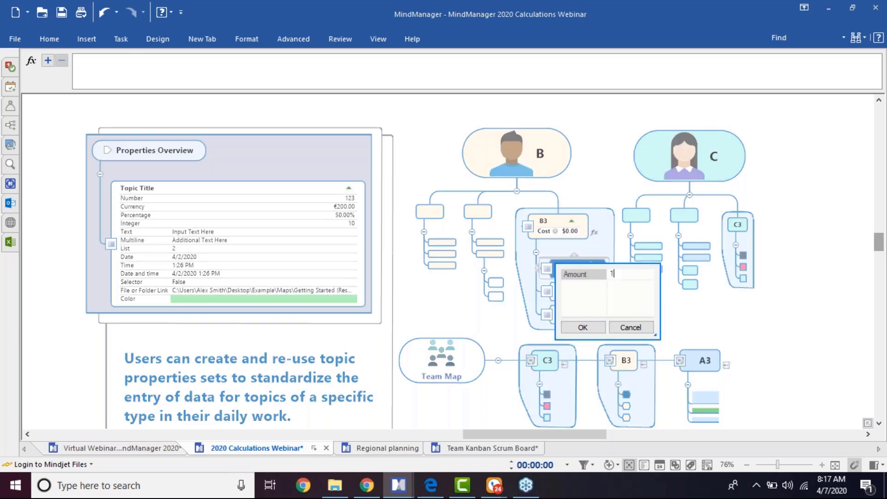
left_click(582, 327)
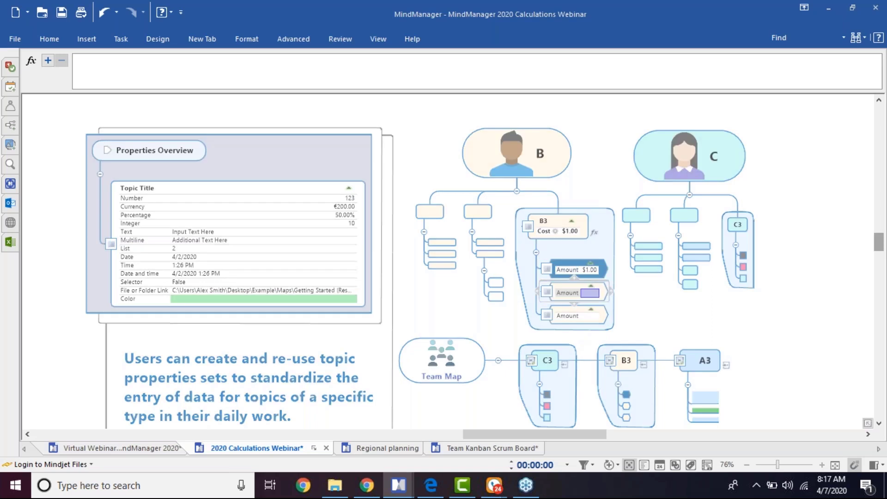
left_click(601, 296)
left_click(582, 350)
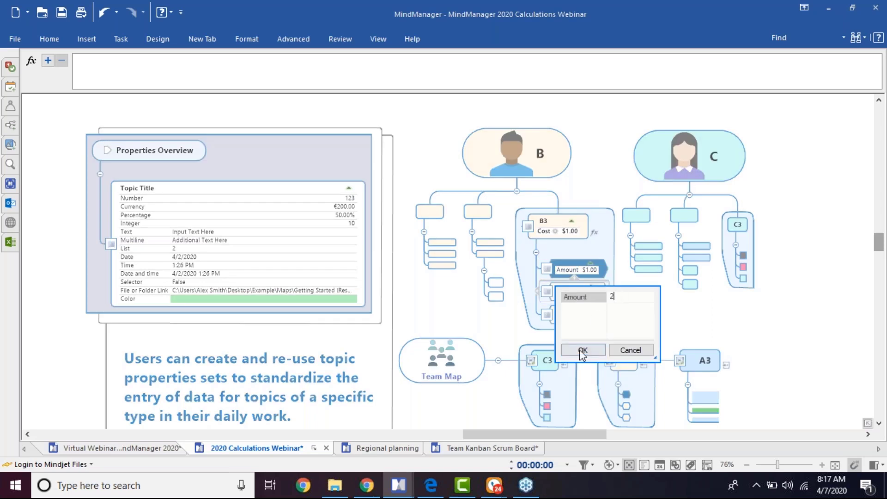
type("3")
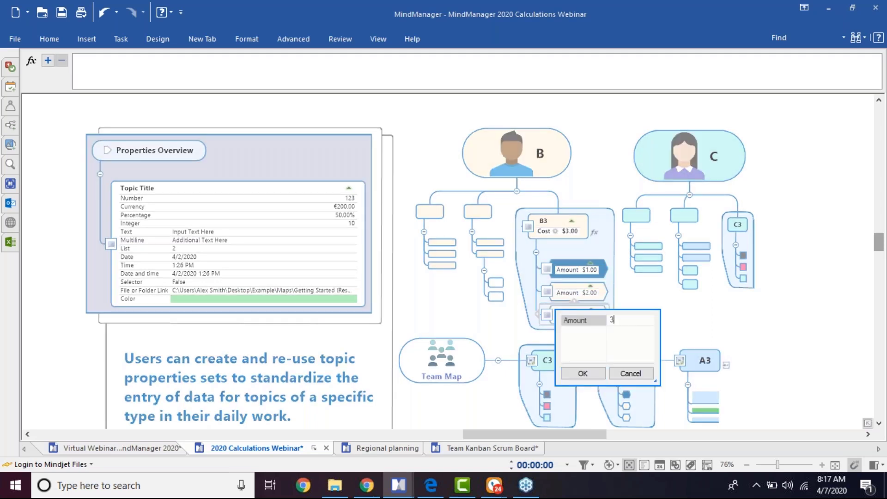
left_click(583, 373)
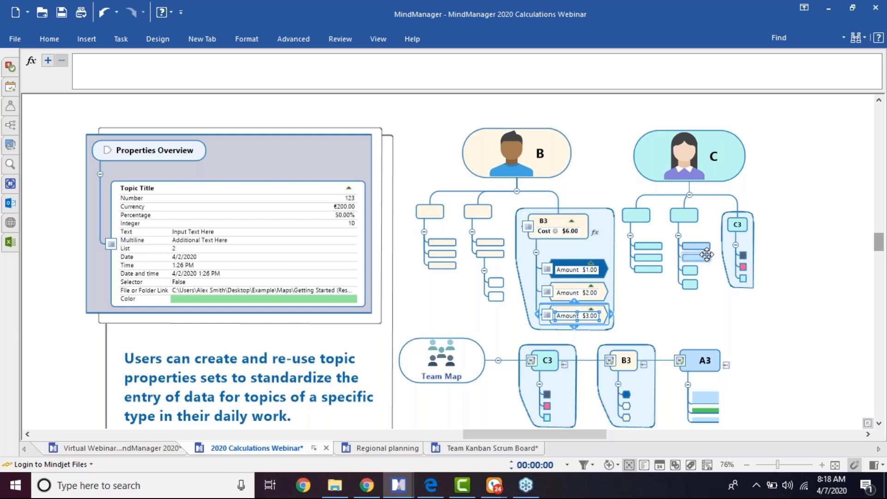
Set up an AutoCalc on topic C3 that sets its Cost property to the SUM of its descendants' Amount property.
left_click(738, 227)
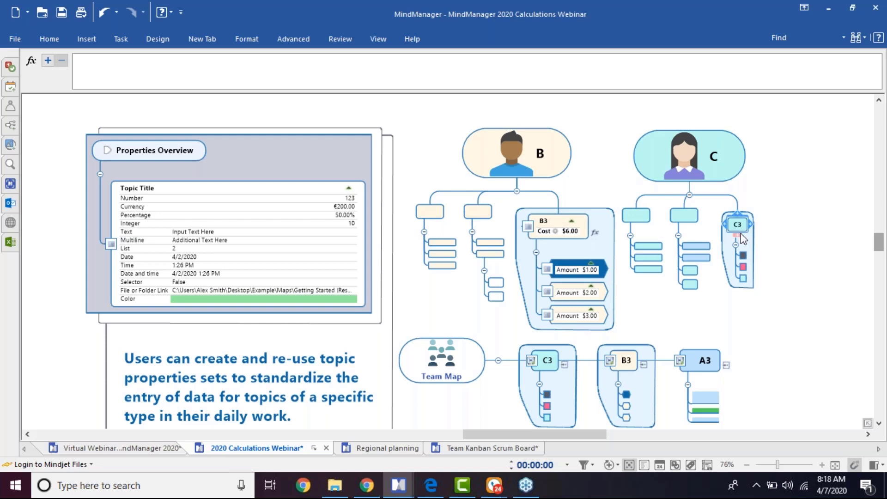
left_click(295, 39)
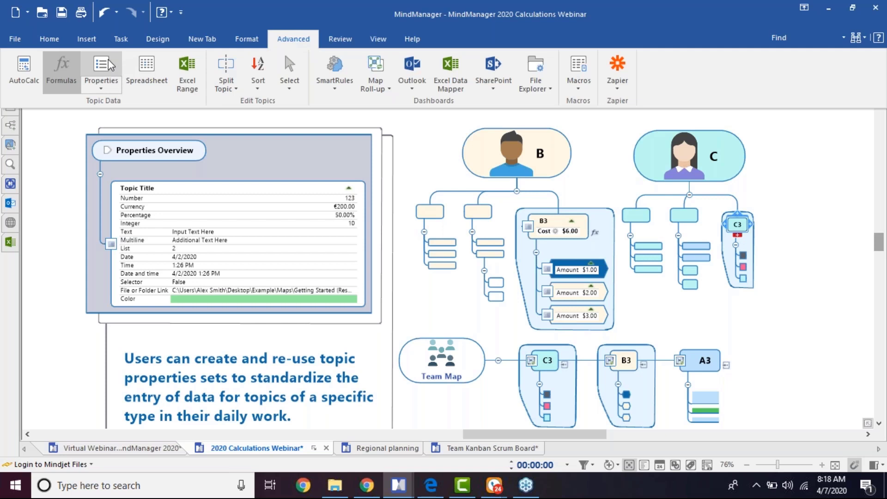
left_click(26, 74)
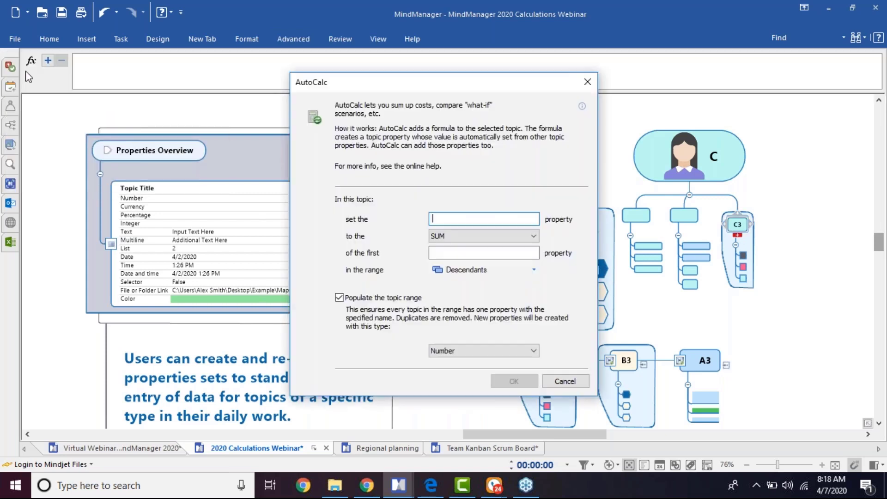
left_click_drag(399, 93, 193, 106)
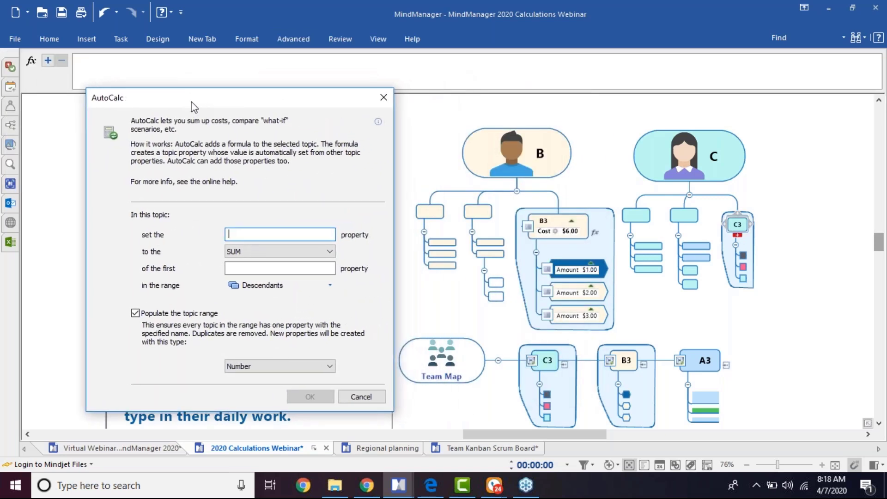
type("Cost")
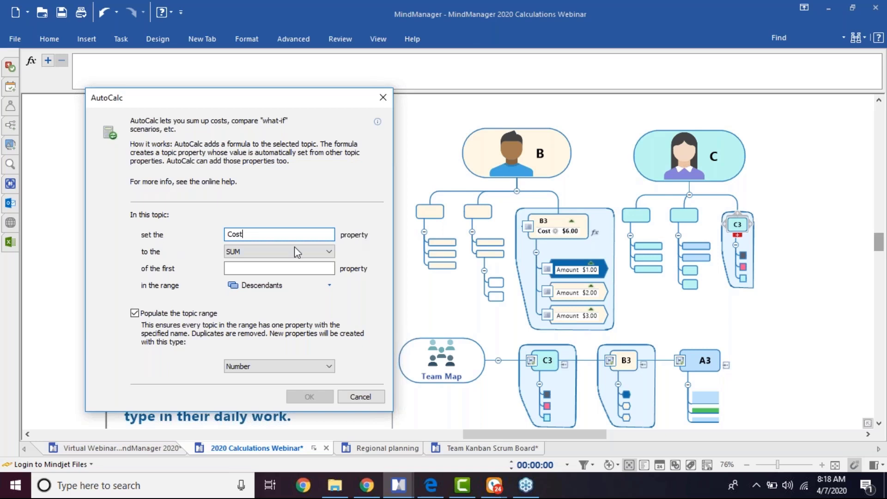
left_click(244, 269)
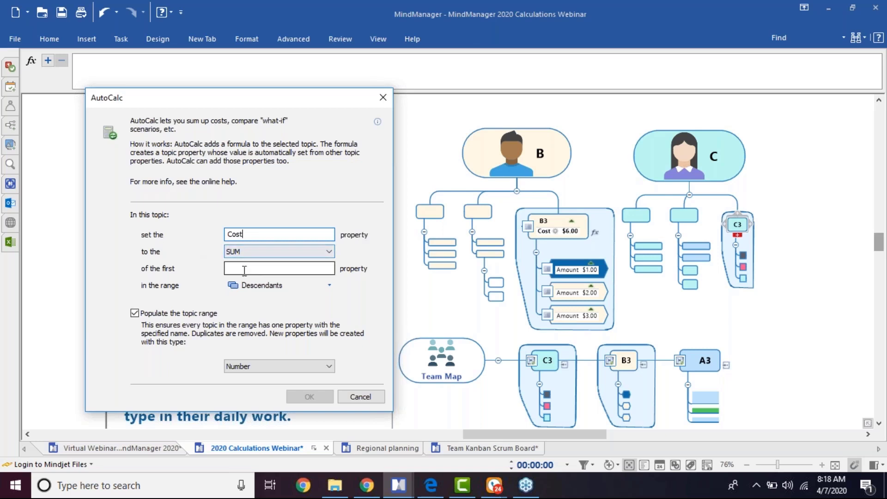
type("Amount")
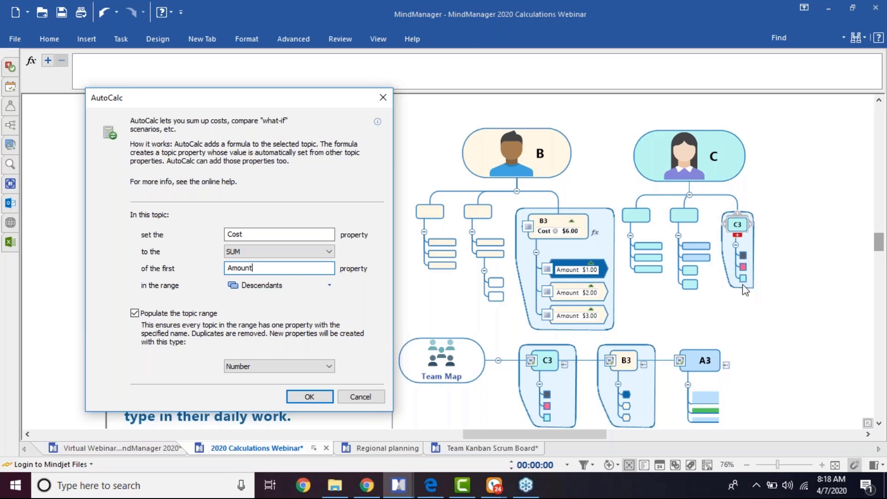
Choose Currency as the type for the new Amount properties below C3 and apply the AutoCalc.
left_click(277, 366)
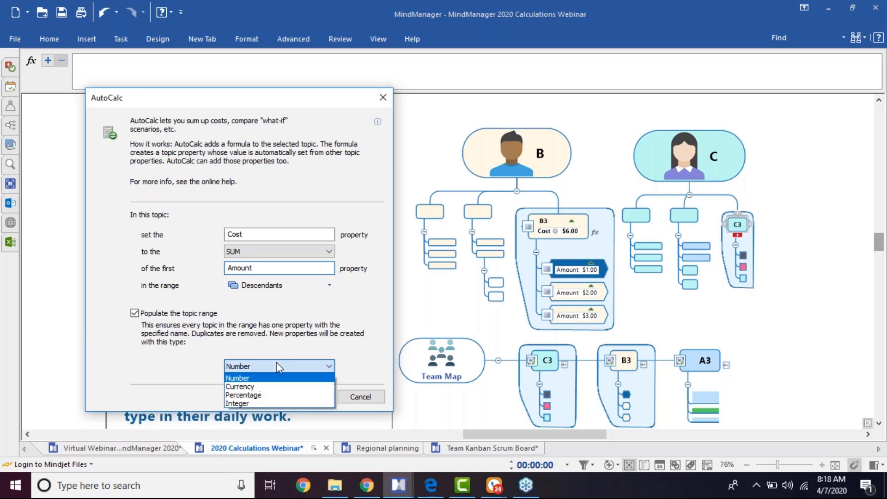
left_click(252, 387)
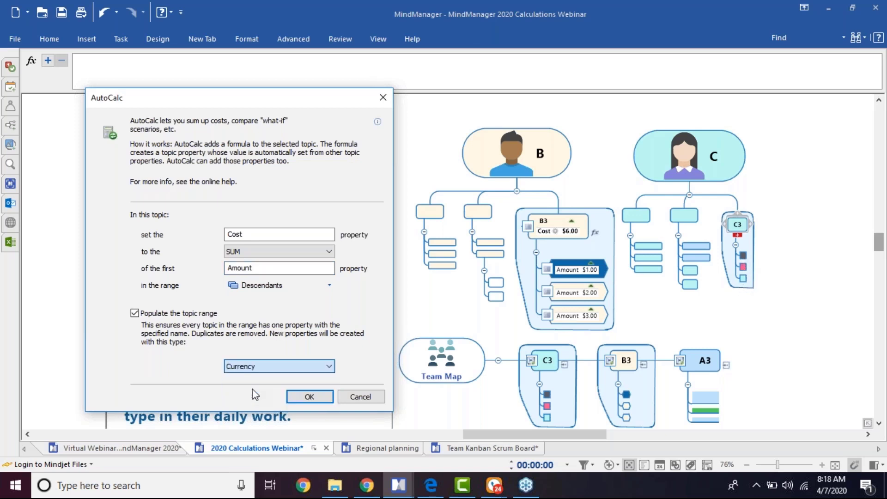
left_click(308, 397)
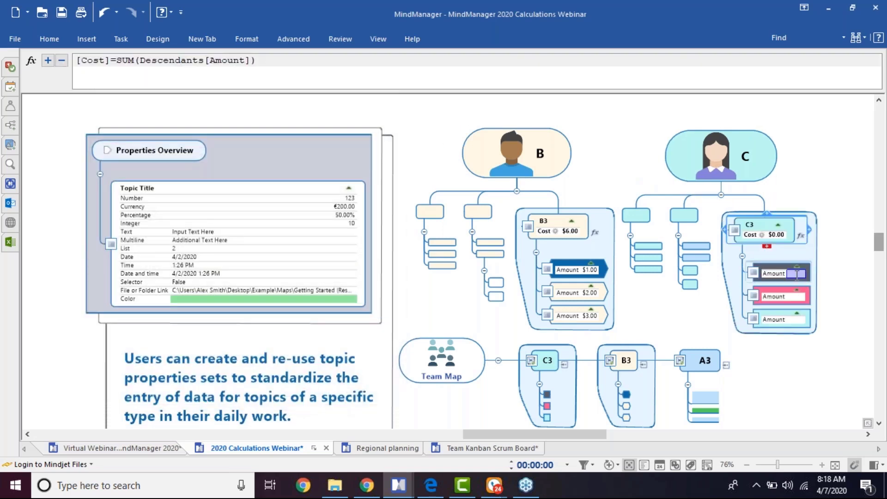
Enter Amount values of 5, 4 and 2 in the three subtopics of C3, from first to last.
double_click(803, 288)
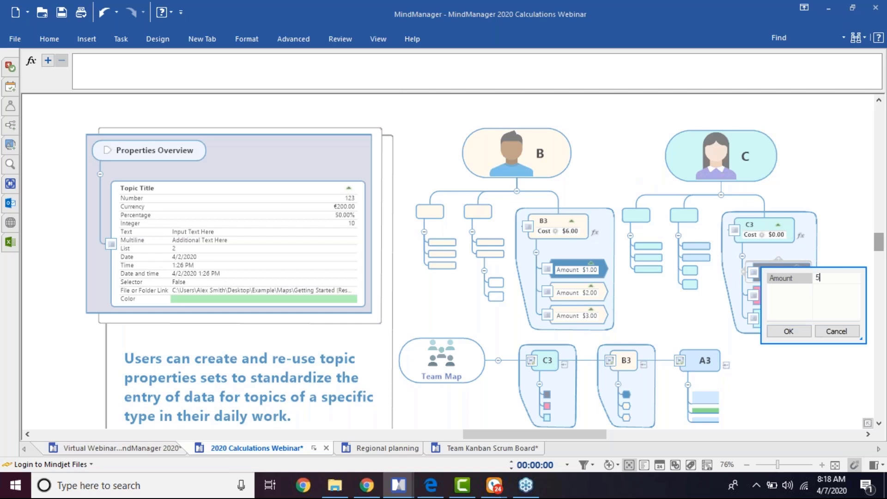
type("5.00")
left_click(789, 331)
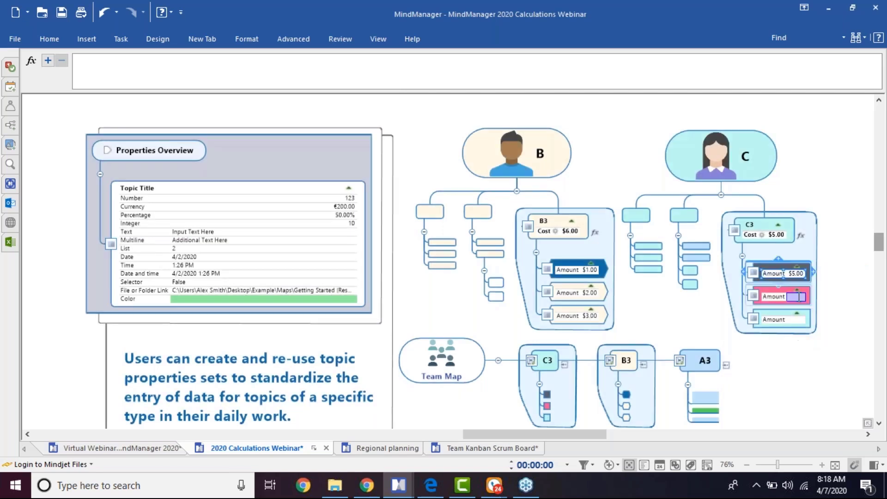
double_click(802, 298)
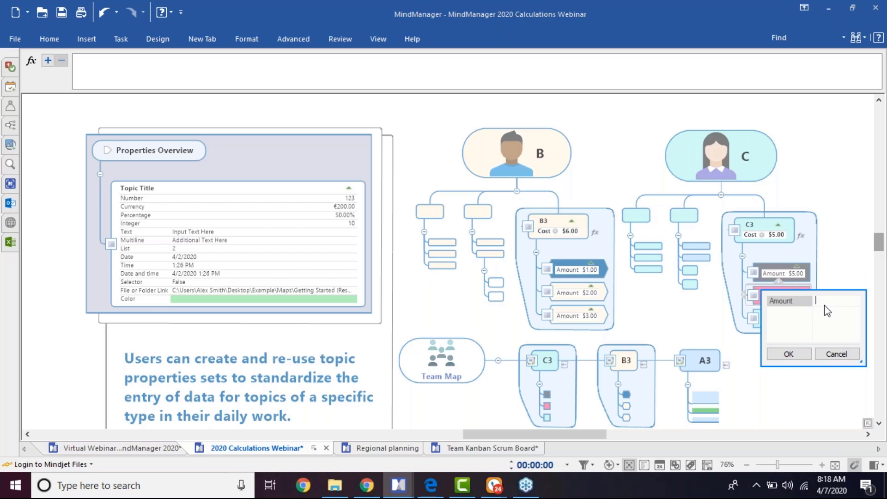
type("4")
key("Tab")
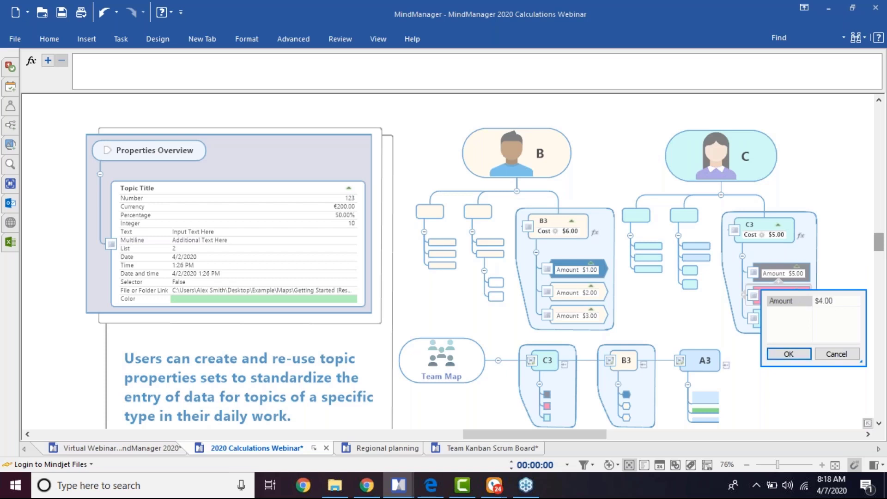
left_click(801, 354)
double_click(795, 318)
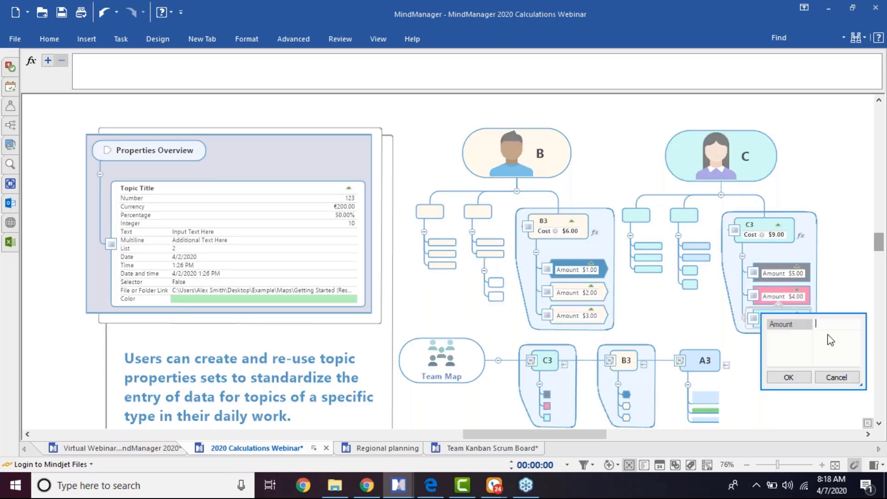
left_click(792, 382)
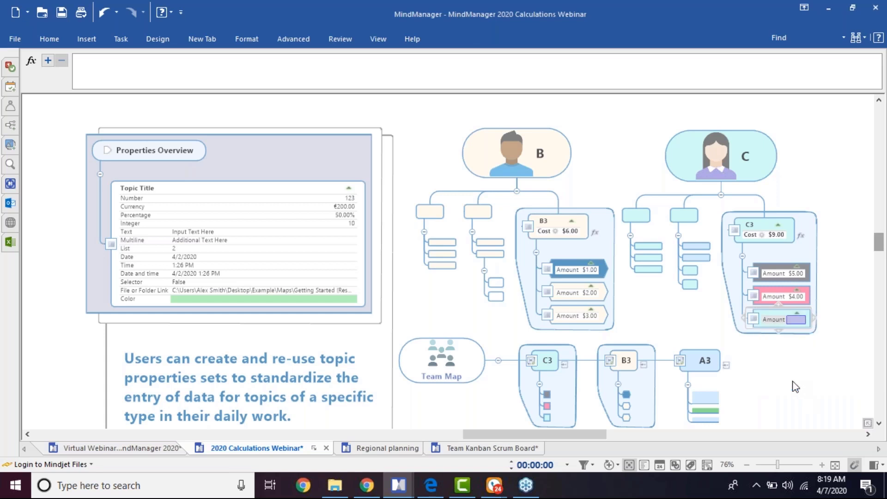
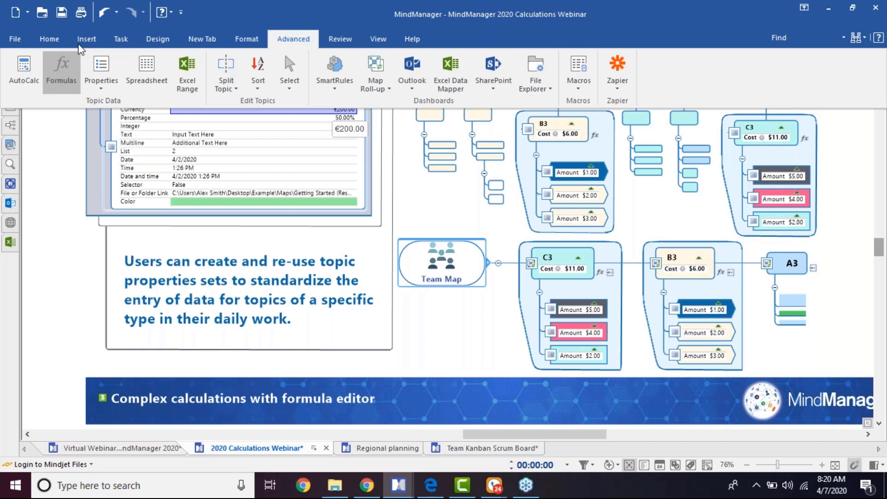
Set up an AutoCalc on the Team Map topic that sets its Team Cost property to the SUM of its descendants' Cost property.
left_click(24, 74)
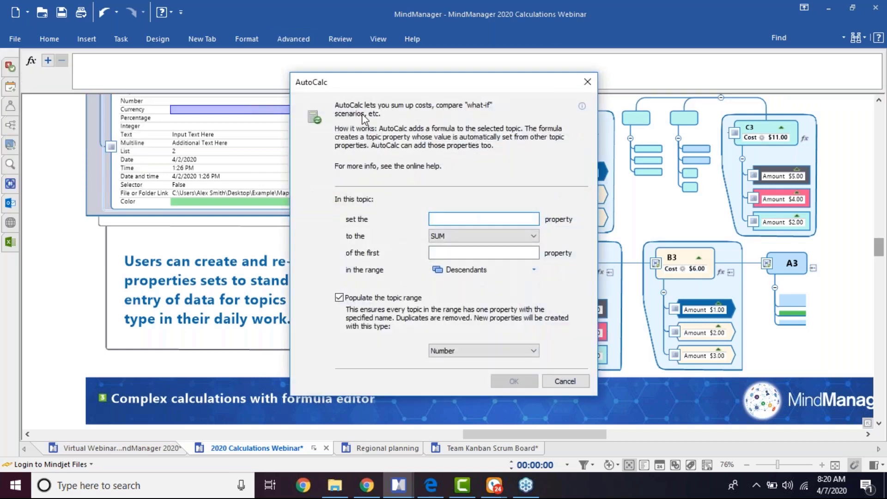
left_click_drag(381, 88, 154, 89)
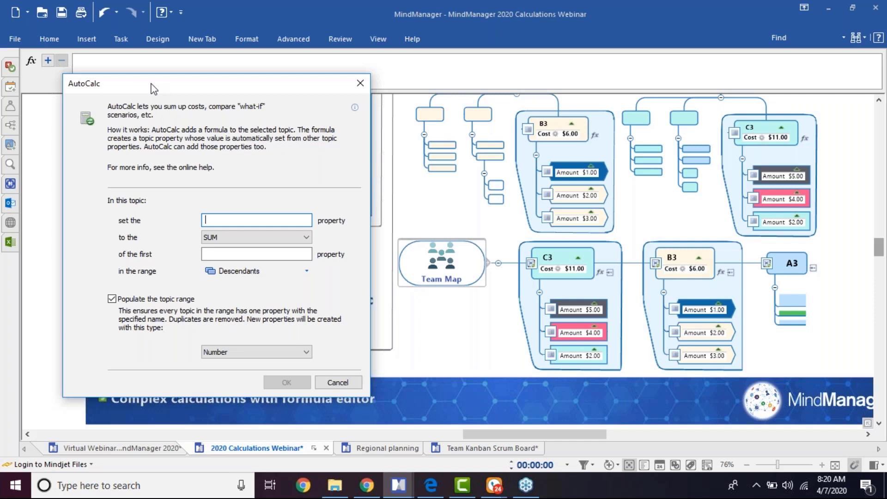
type("Team Cost")
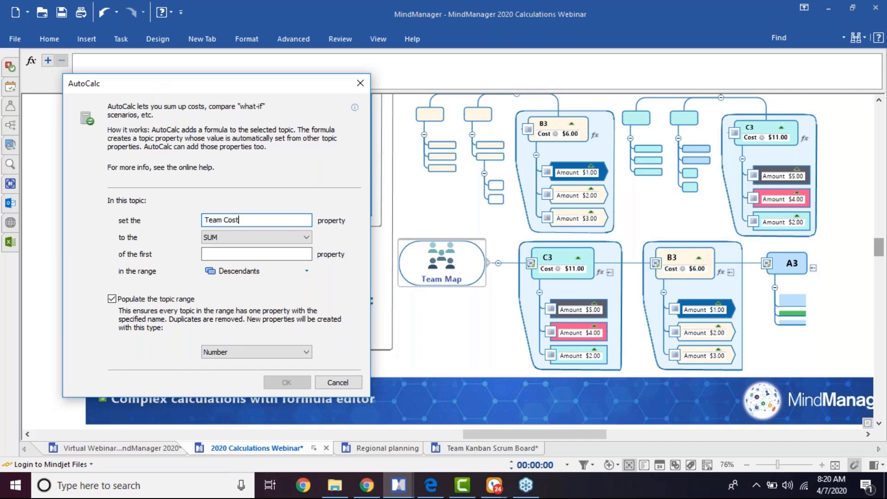
left_click(238, 254)
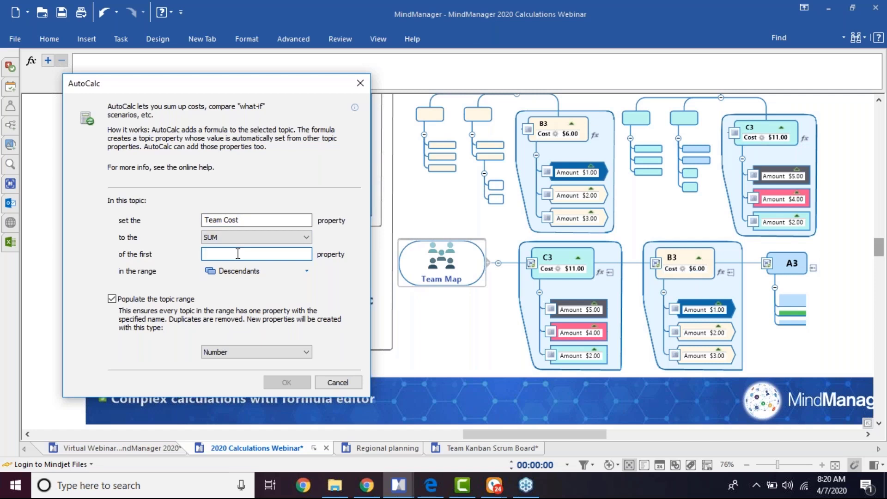
type("Cost")
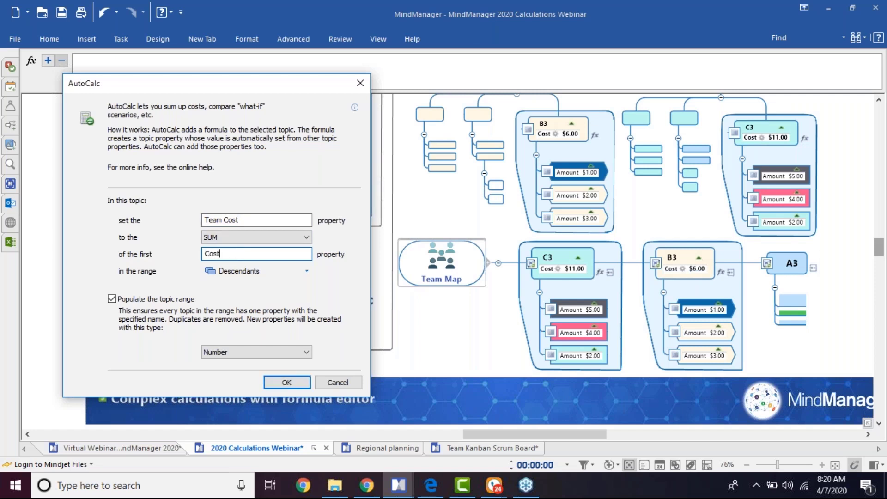
Turn off populating the topic range, choose Currency as the property type, and apply the Team Map AutoCalc.
left_click(111, 300)
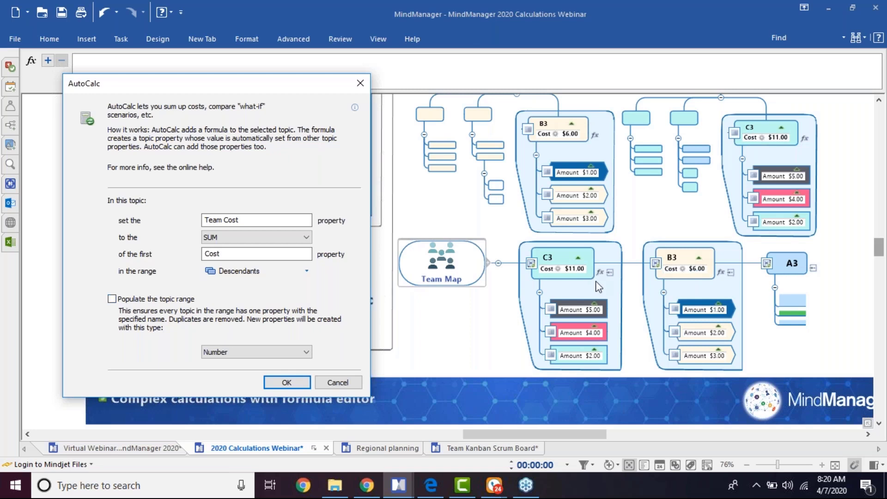
left_click(295, 353)
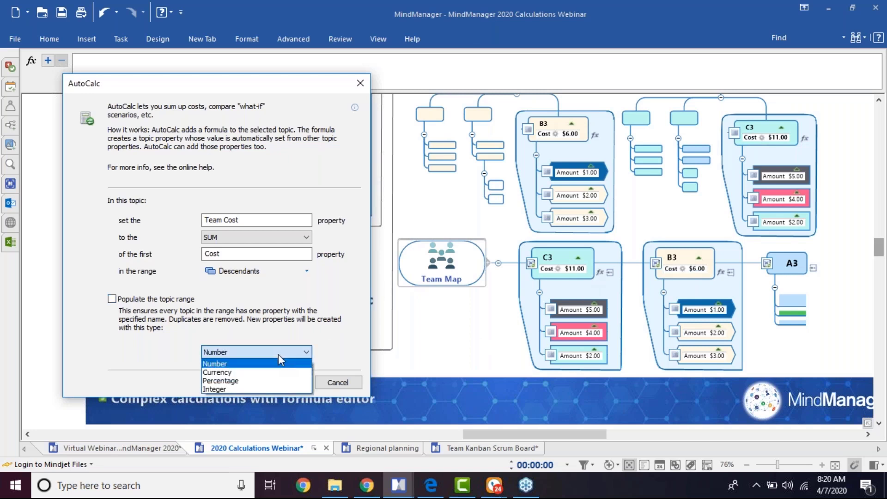
left_click(232, 374)
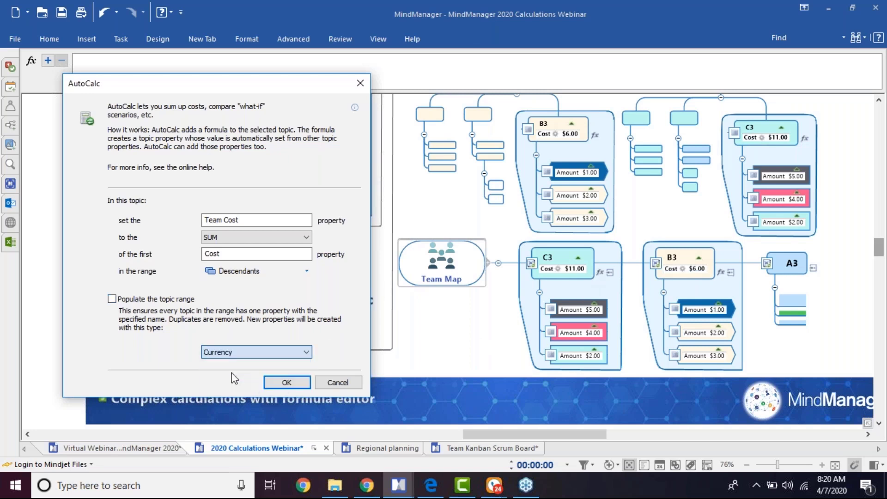
left_click(286, 383)
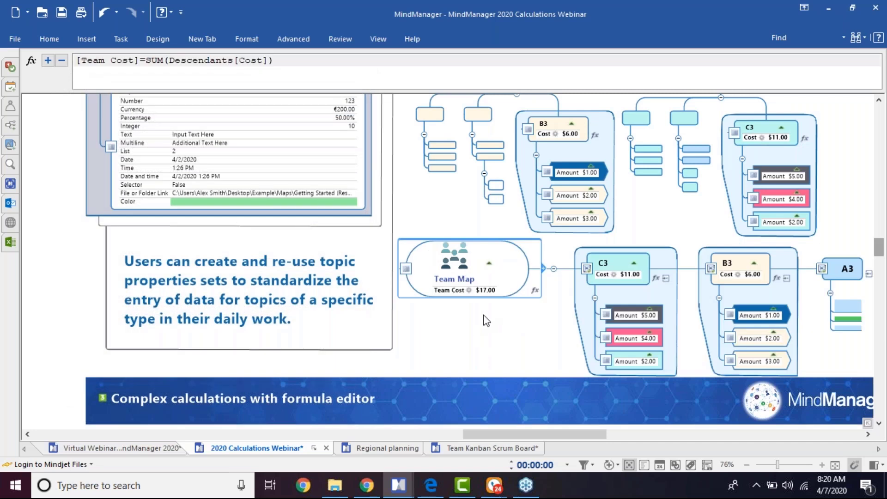
Look over the Team Map branches and follow the arrow link to the section on complex calculations with the formula editor.
left_click_drag(499, 435, 510, 436)
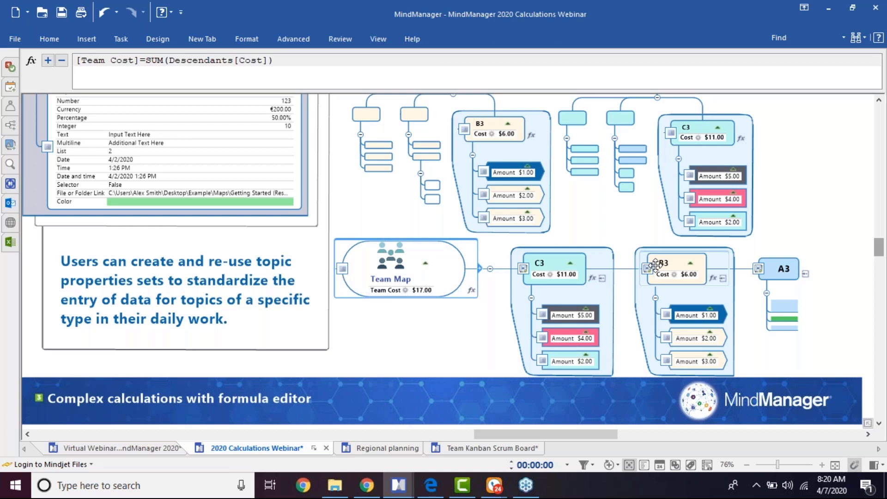
mouse_move(391, 293)
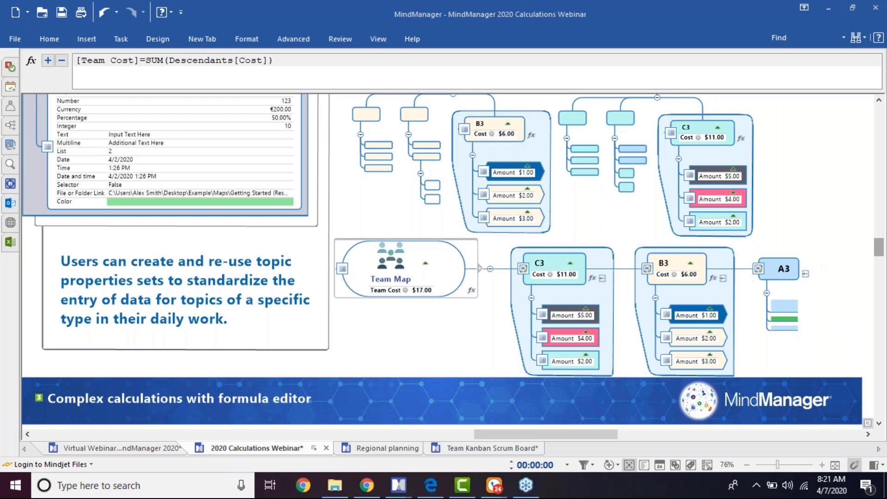
scroll(827, 276, "down", 1)
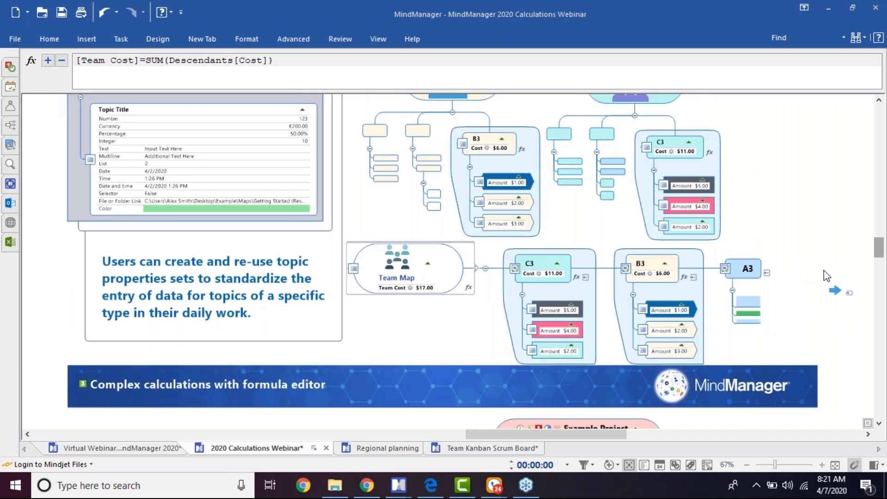
left_click(850, 296)
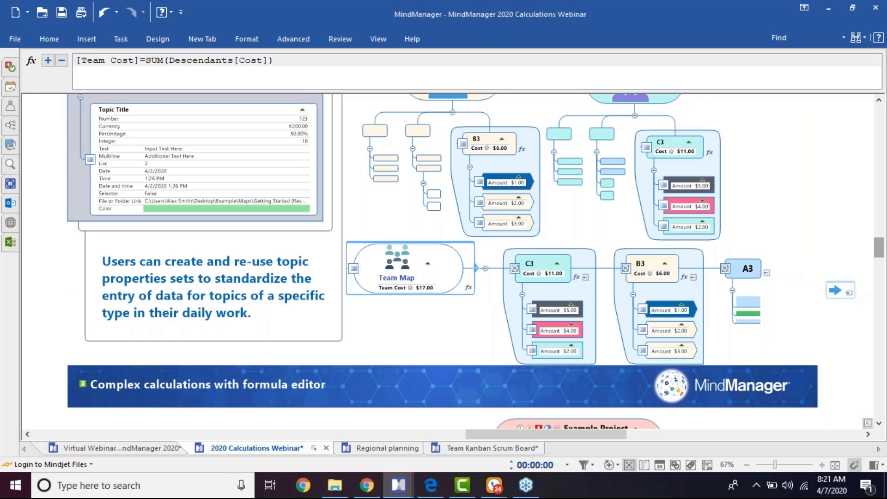
left_click(848, 293)
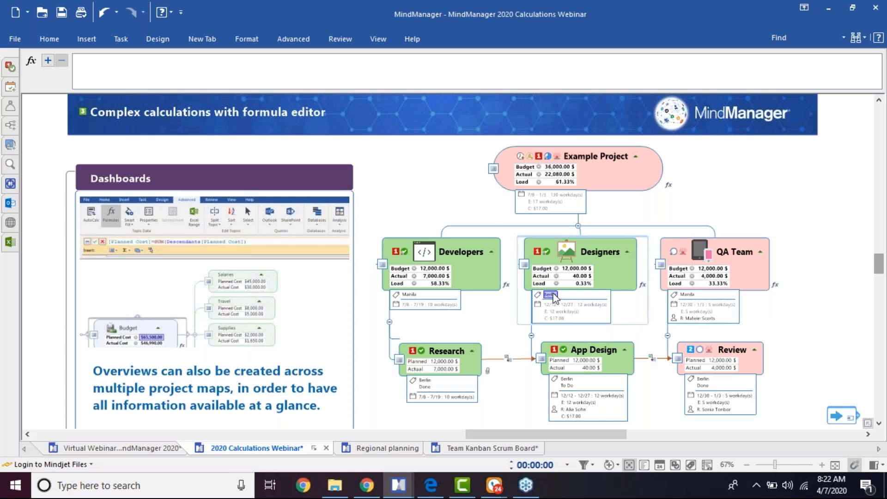
Display the formulas behind the Budget, Actual and Load properties of the Developers topic.
scroll(553, 298, "up", 5)
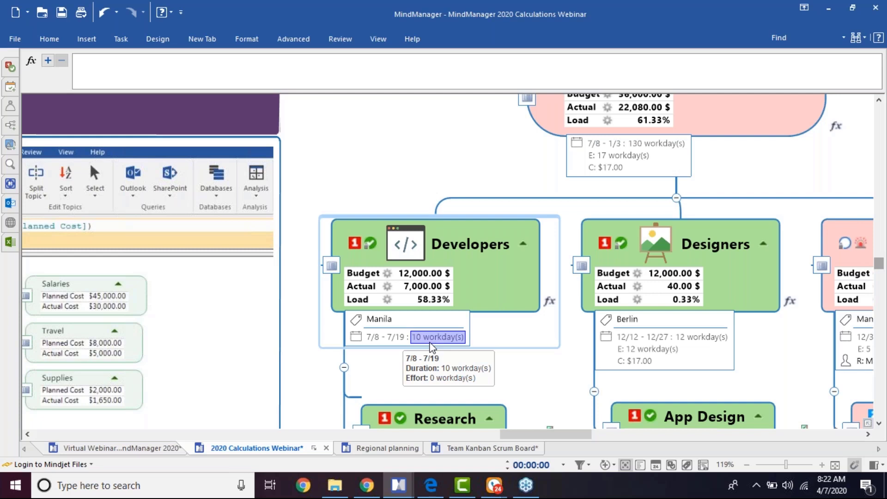
scroll(432, 351, "down", 2)
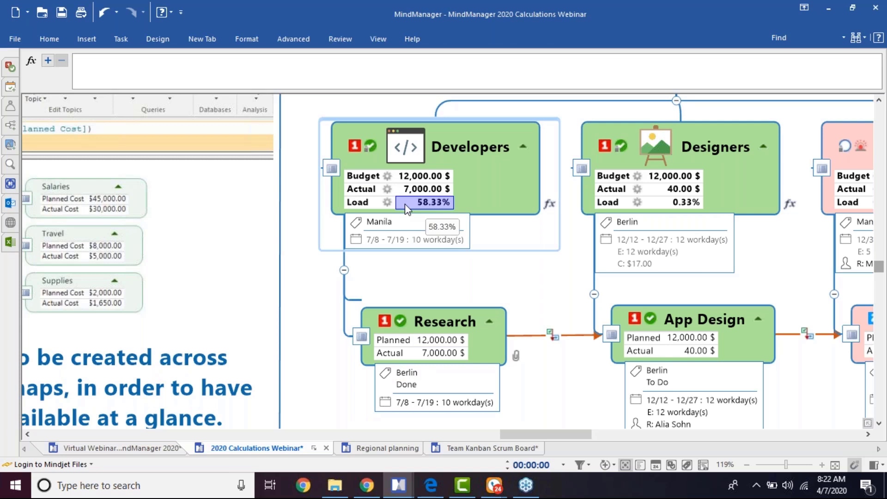
left_click(369, 207)
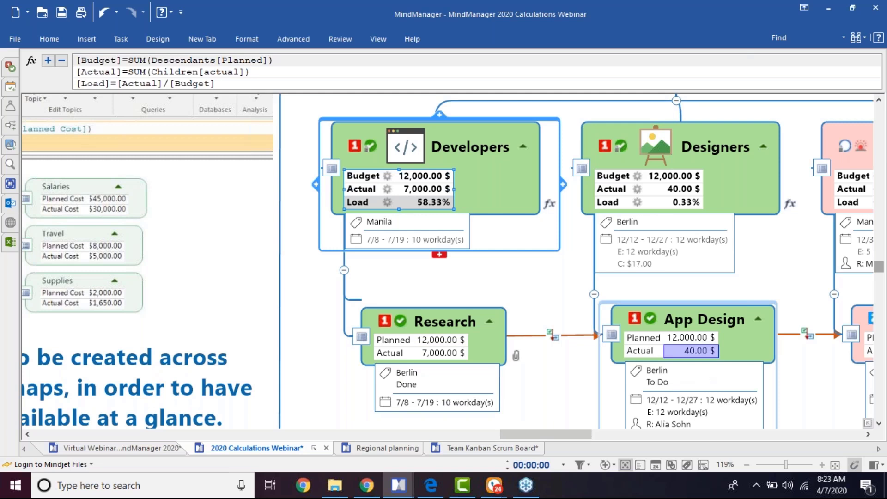
Follow the arrow link to the section on calculating with task attributes and show the whole Project House Building map.
left_click(777, 467)
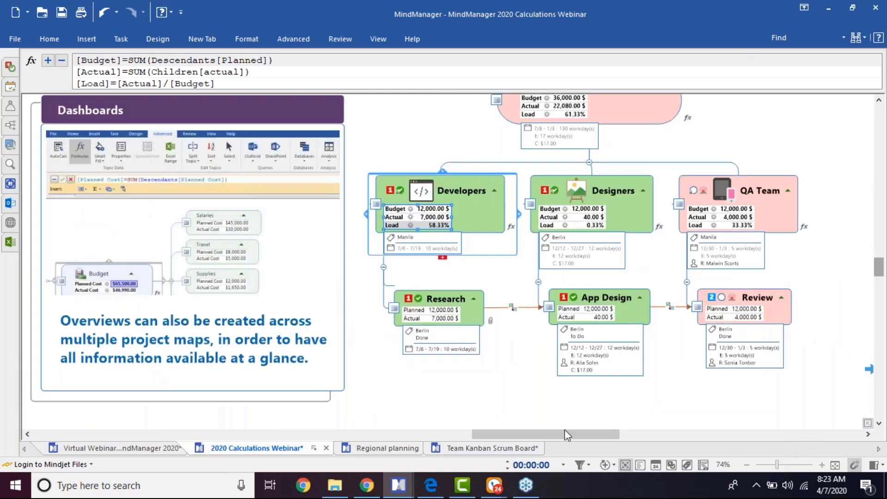
left_click_drag(564, 433, 571, 433)
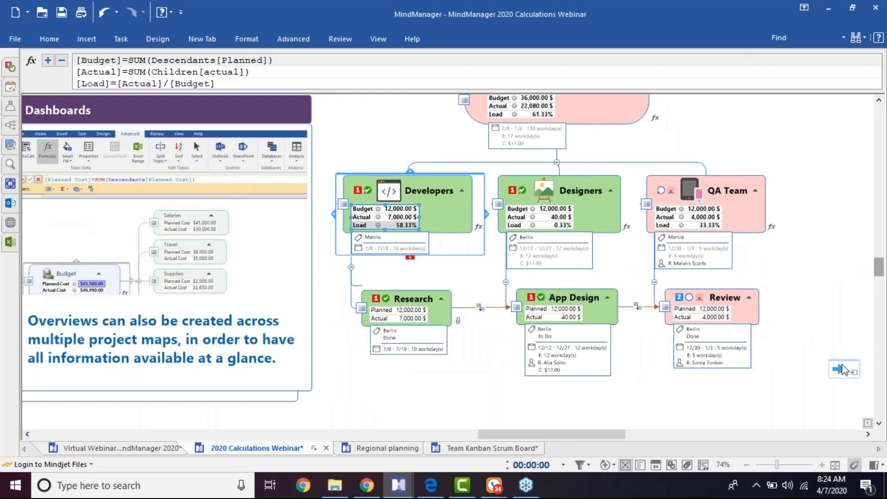
left_click(855, 375)
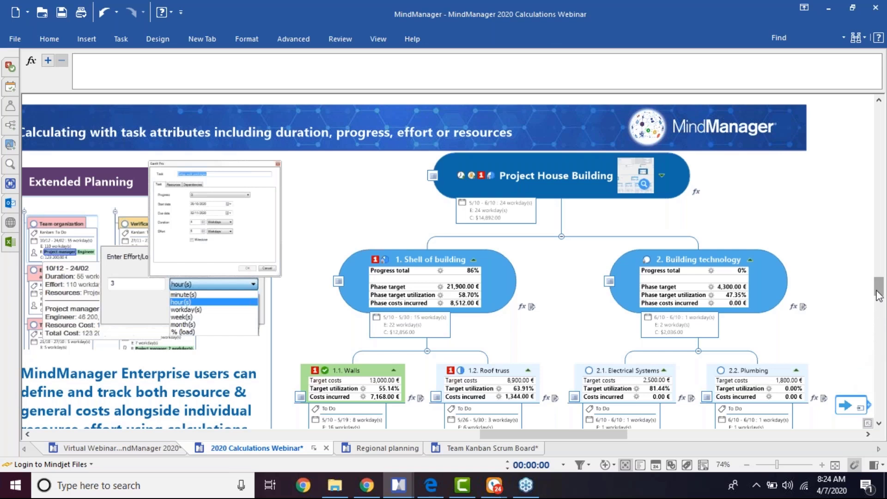
left_click_drag(876, 290, 877, 291)
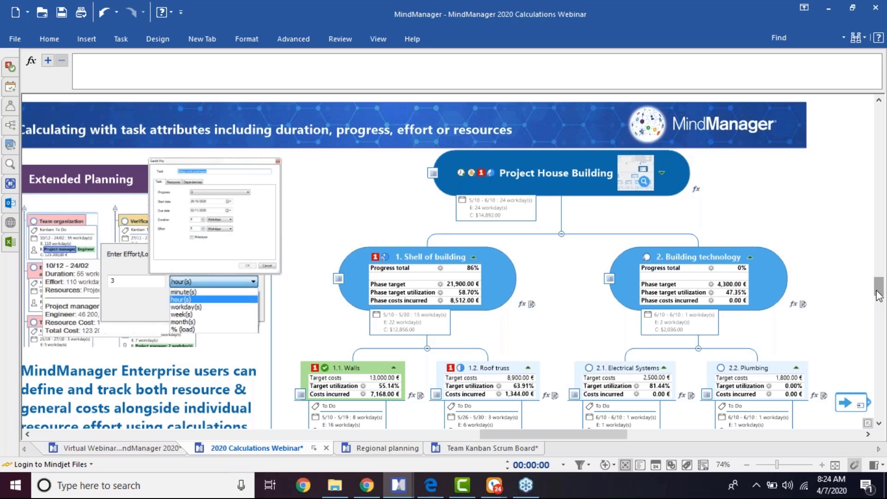
left_click_drag(878, 295, 879, 298)
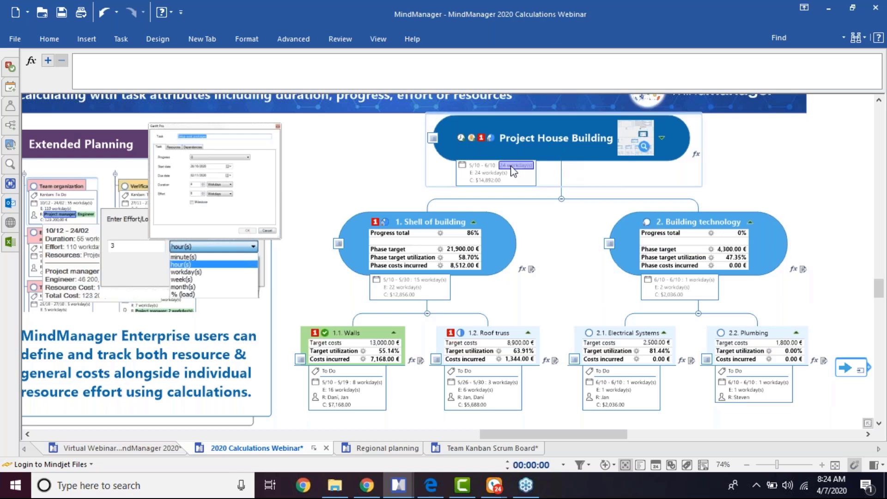
Display the formulas behind the Target utilization and Costs incurred properties of the Roof truss topic.
mouse_move(514, 172)
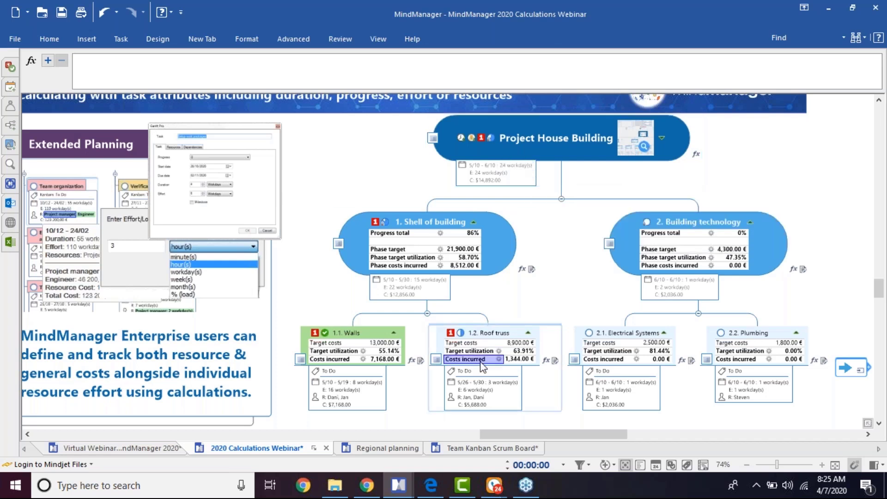
mouse_move(473, 407)
left_click(482, 332)
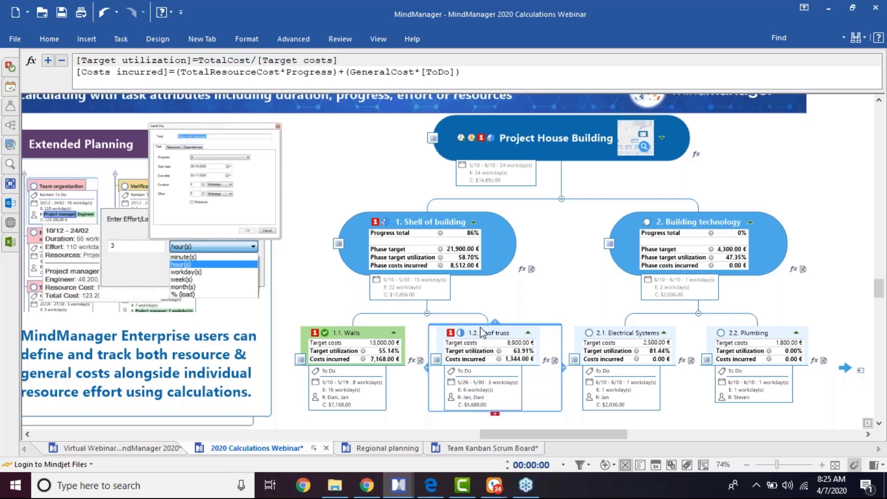
Show the Roof truss topic's task info and open its resource rates to examine availability and standard rates.
left_click(11, 87)
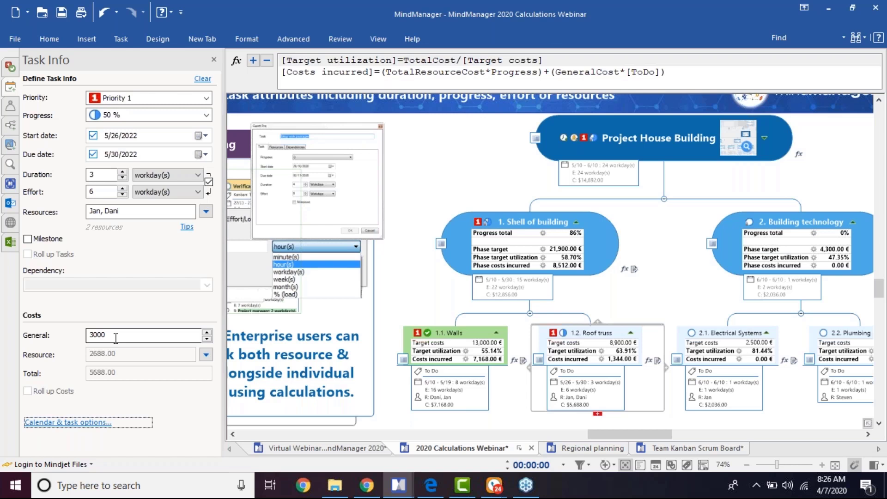
left_click(206, 356)
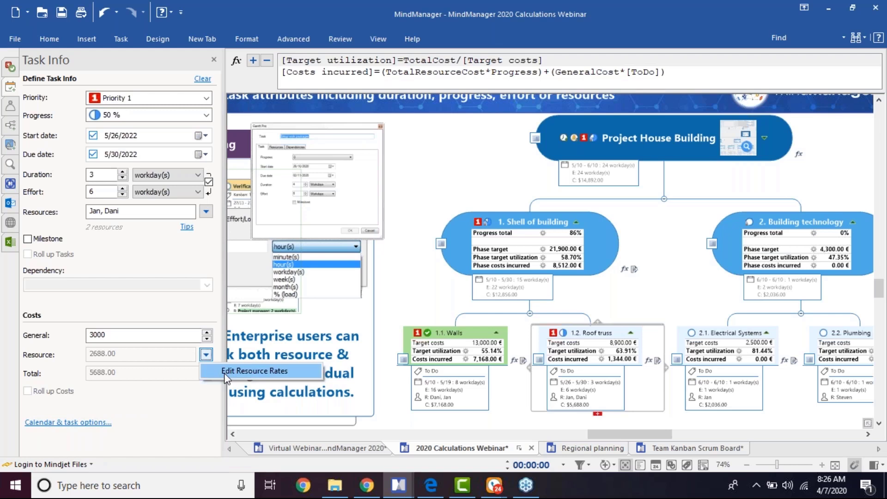
left_click(224, 373)
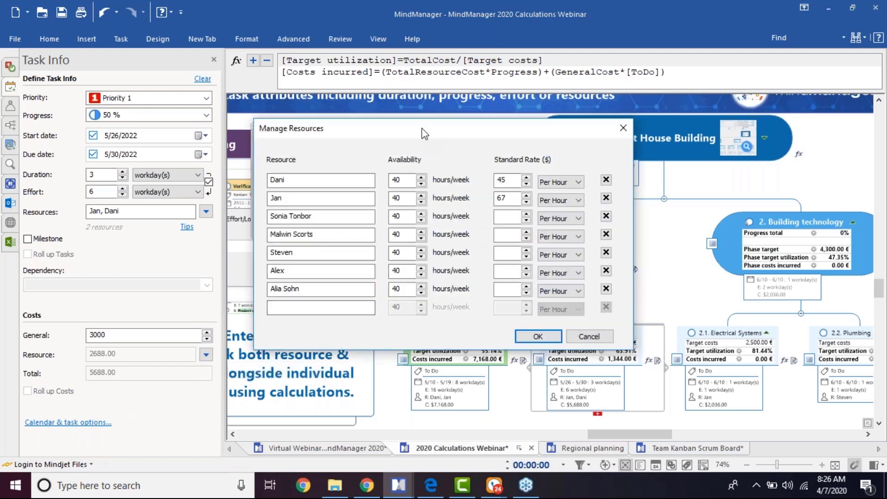
left_click_drag(422, 133, 397, 146)
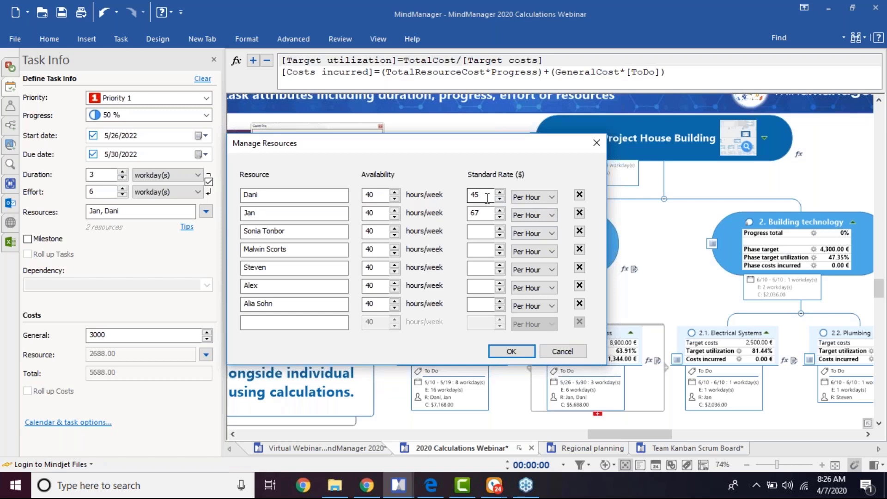
Close the resource rates and the task info of the Roof truss topic.
key("Tab")
left_click(511, 352)
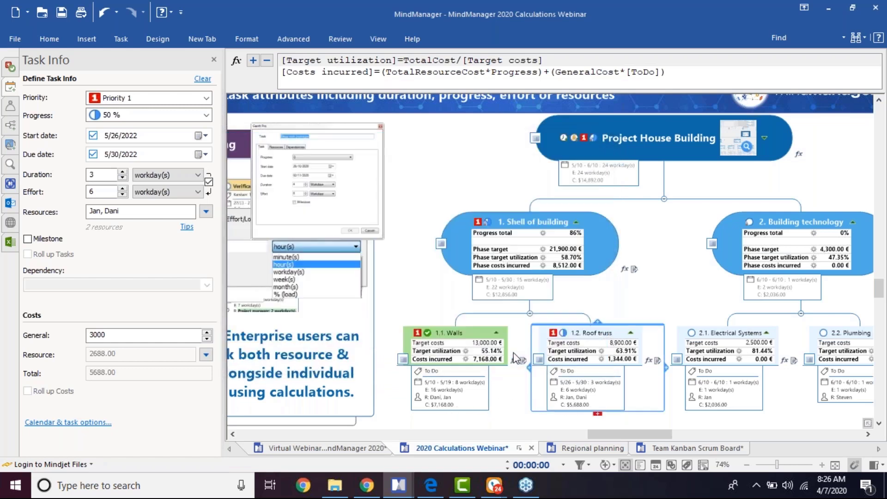
mouse_move(586, 401)
left_click(215, 60)
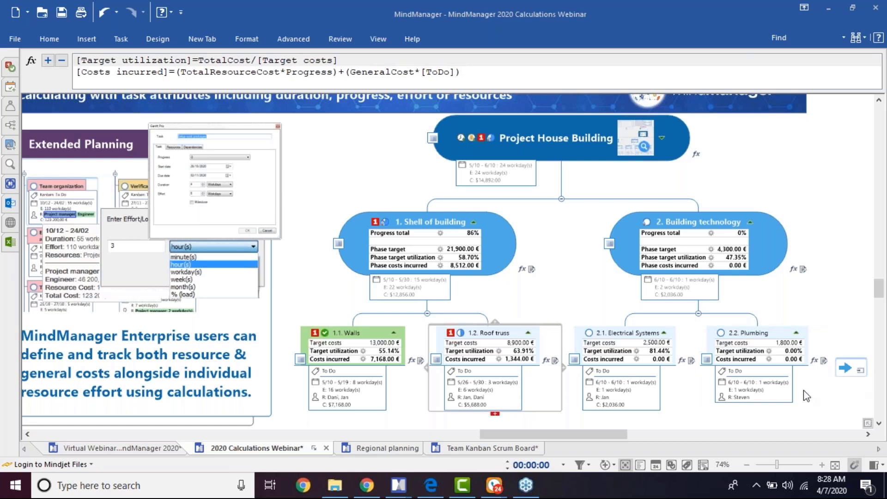
Follow the arrow link to the Excel import and export section and preview the attached Events_2020.xlsx in a widened pane.
left_click(772, 466)
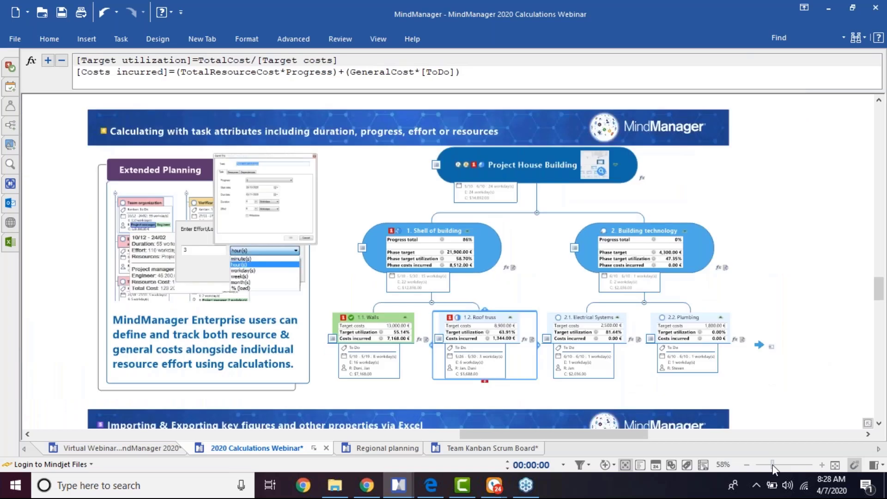
left_click(770, 348)
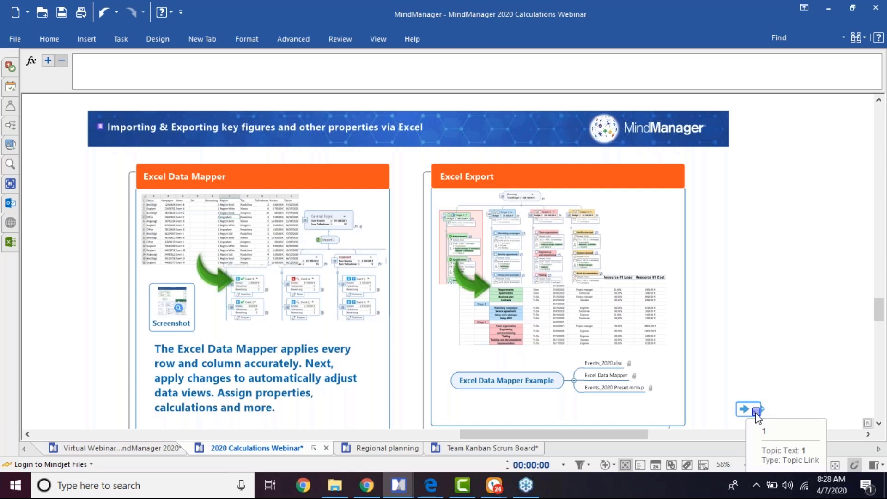
mouse_move(630, 367)
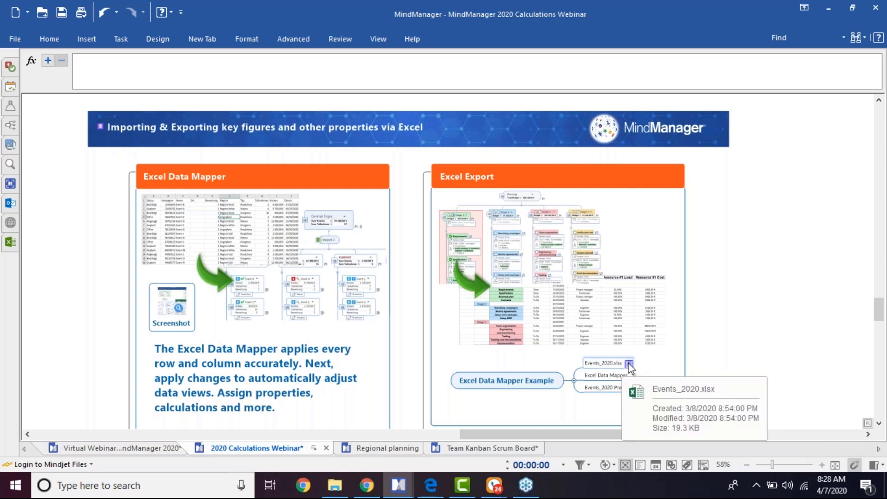
left_click(629, 364)
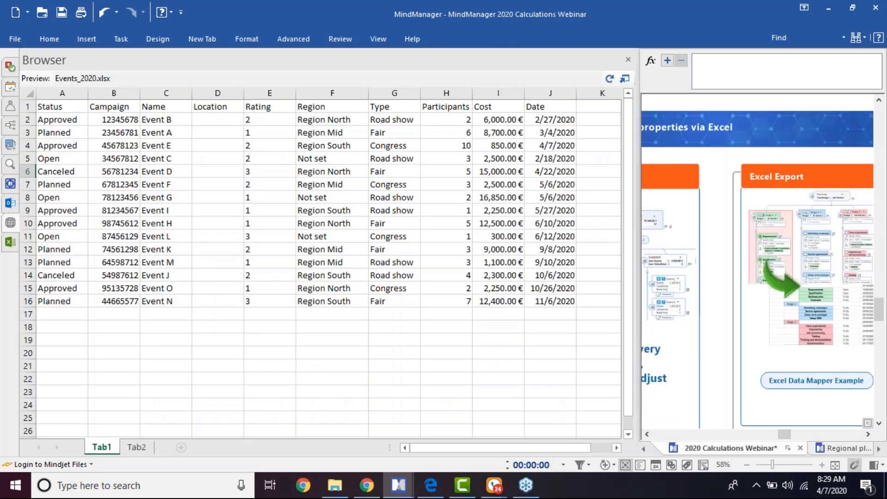
left_click_drag(638, 152, 757, 152)
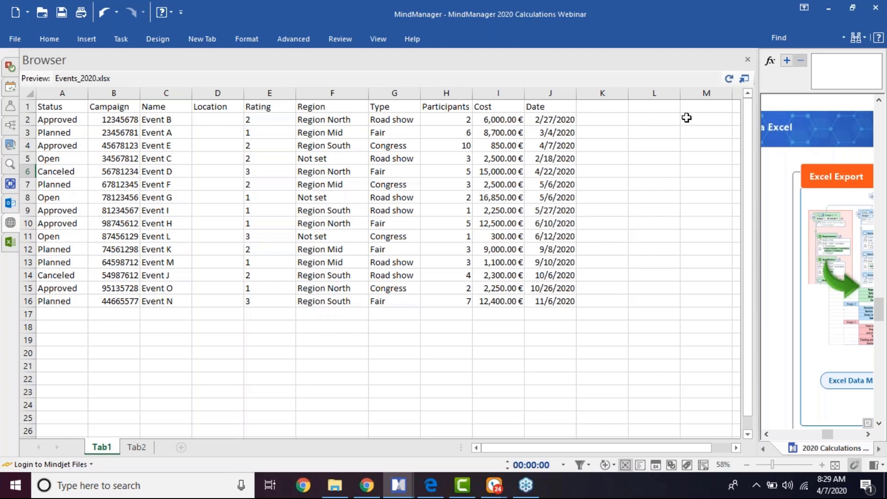
left_click(748, 60)
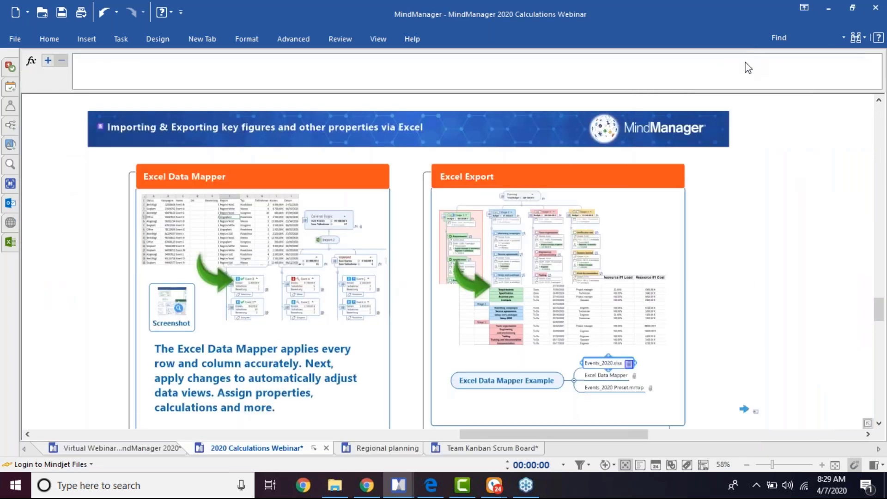
Open the attached Excel Data Mapper example map and examine the Regional planning topic's properties and its Region subtopic.
left_click(635, 376)
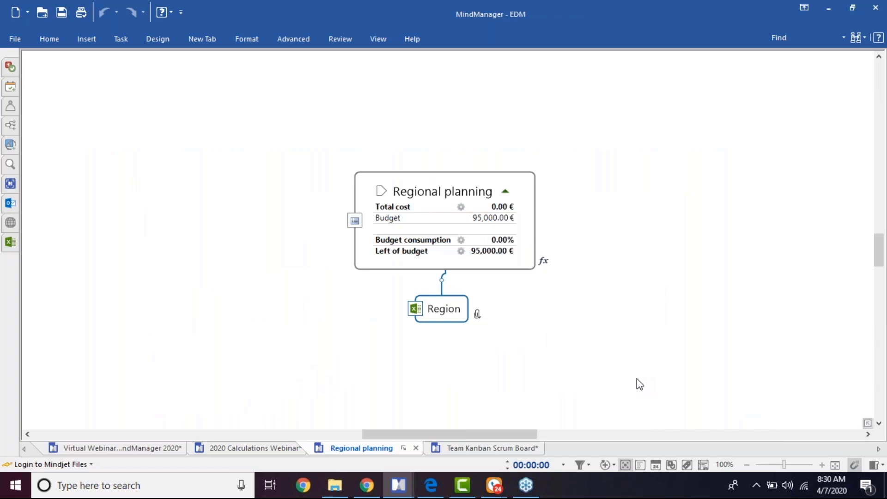
left_click(452, 193)
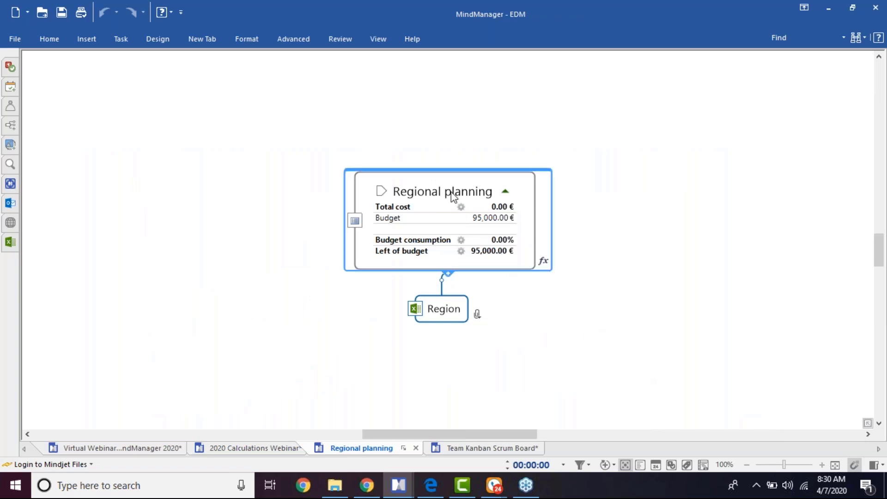
left_click(404, 207)
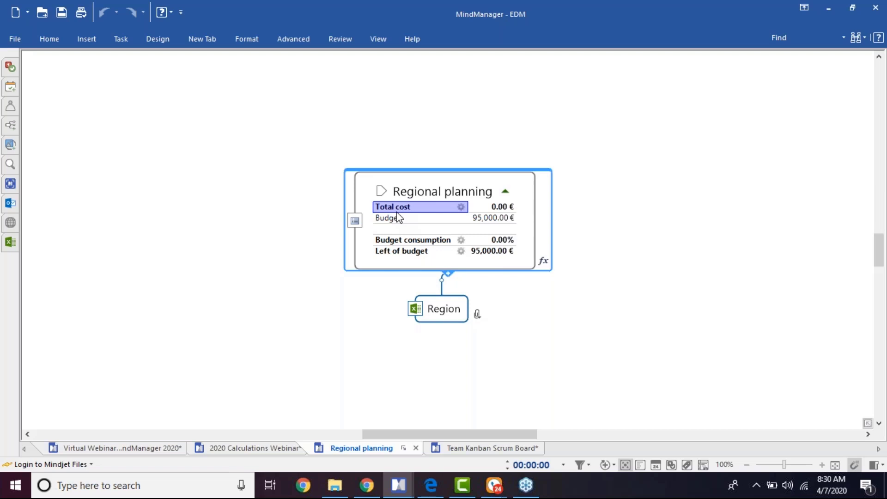
left_click(445, 314)
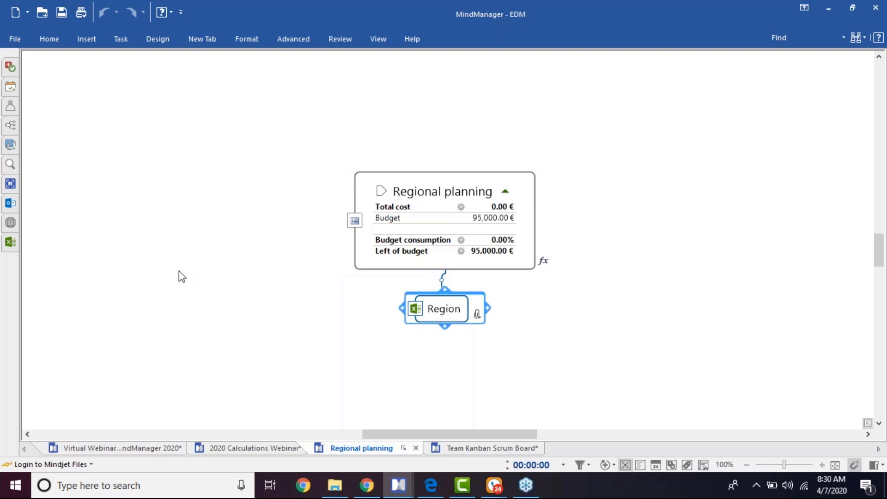
Try to import the Excel data into the Region topic with Region (Column F) as the Level 1 mapping.
left_click(14, 241)
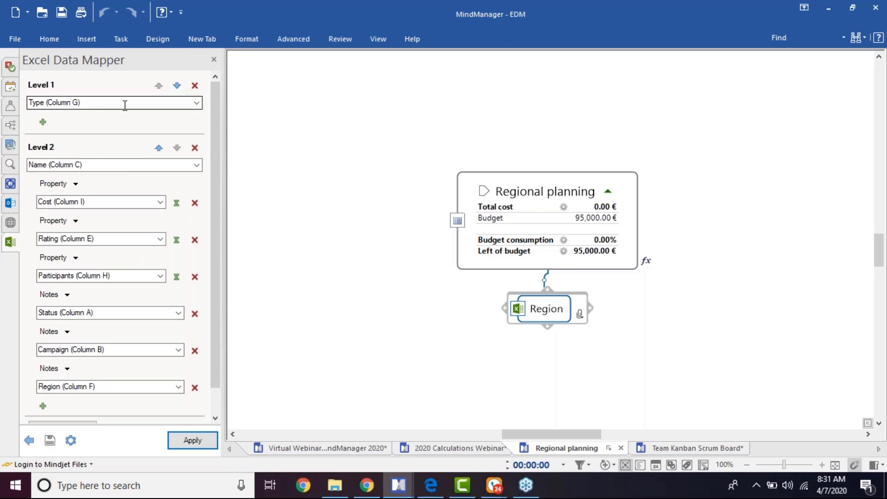
left_click(197, 104)
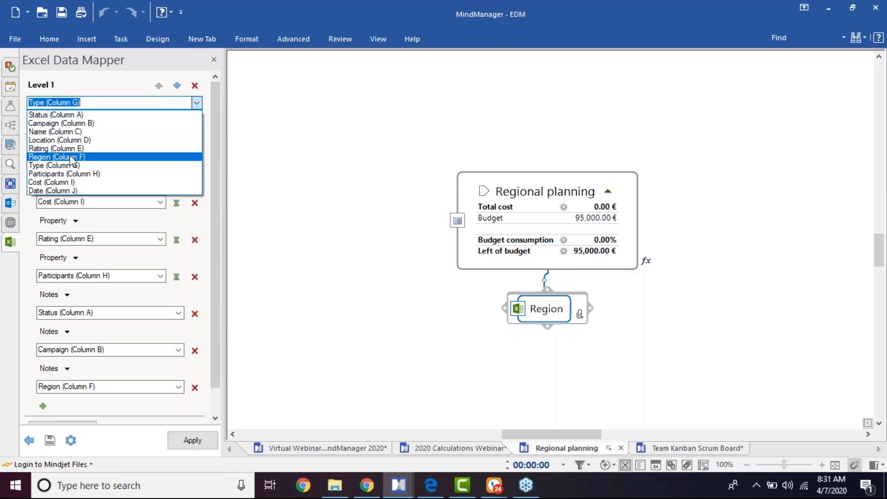
left_click(70, 154)
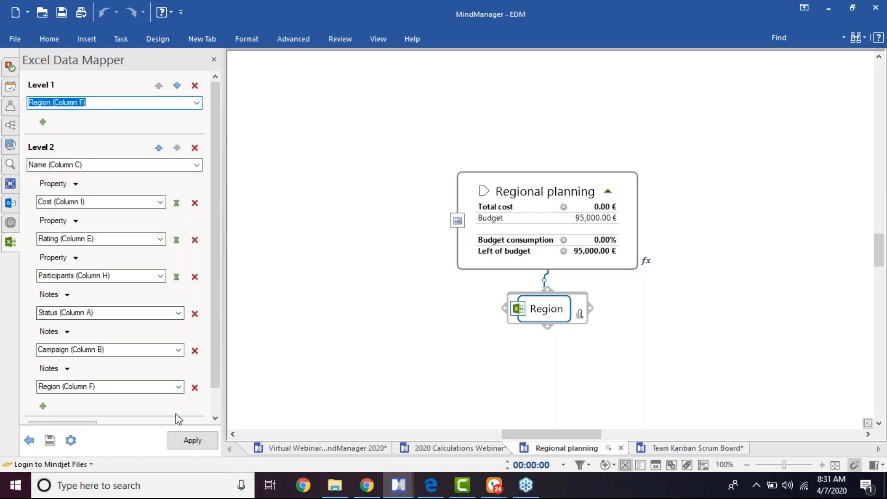
left_click(188, 444)
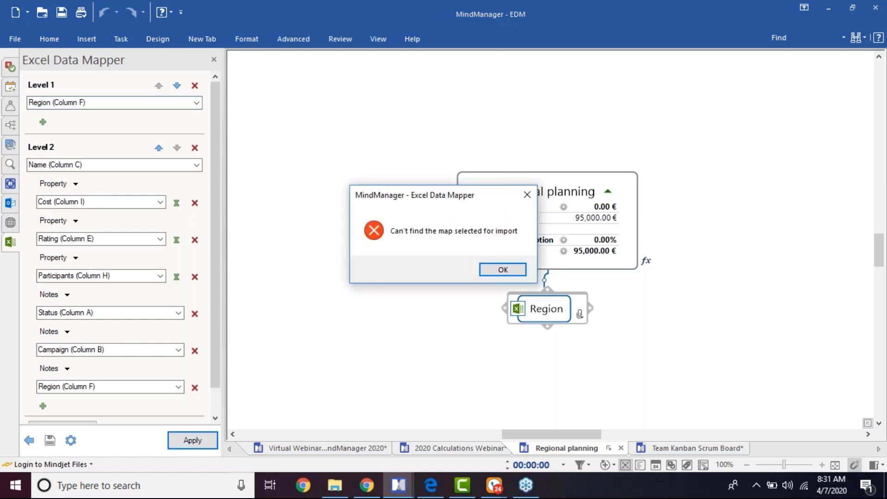
left_click(492, 270)
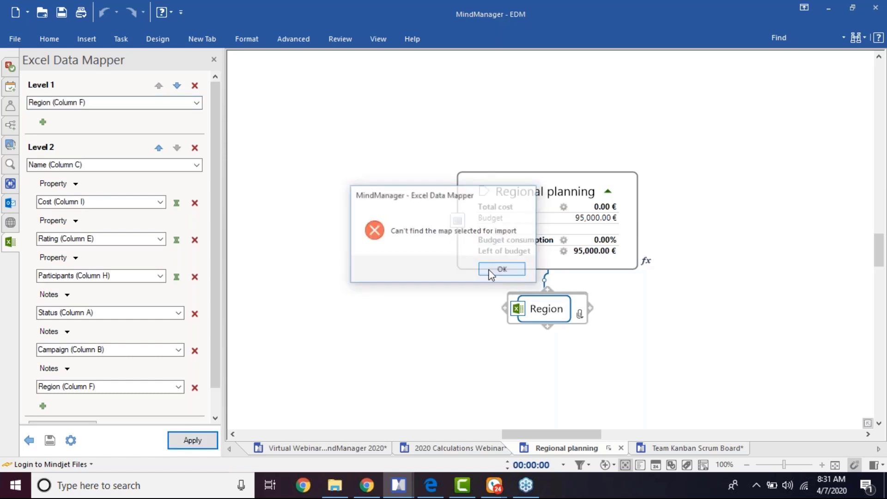
Reselect Import Example - 01 Preso EN - MM2020.xlsx as the Region topic's import file and load Events_2020 Preset.mmxp.
left_click(29, 441)
left_click(29, 441)
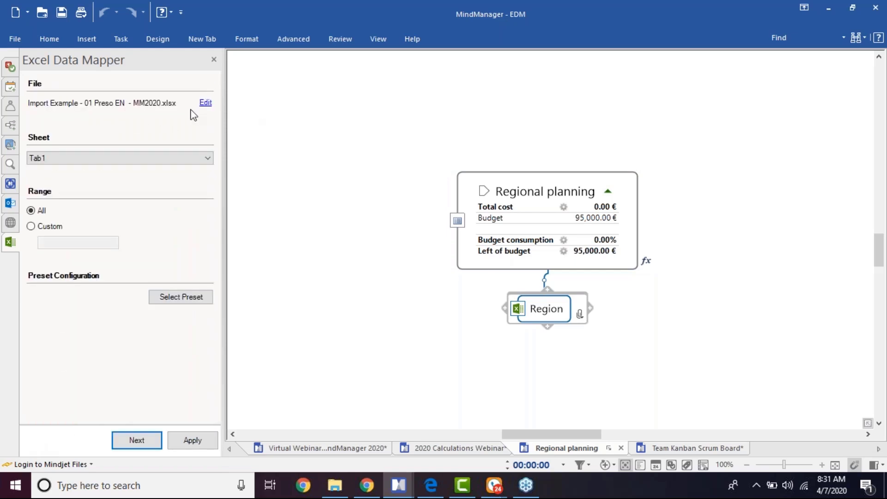
left_click(206, 103)
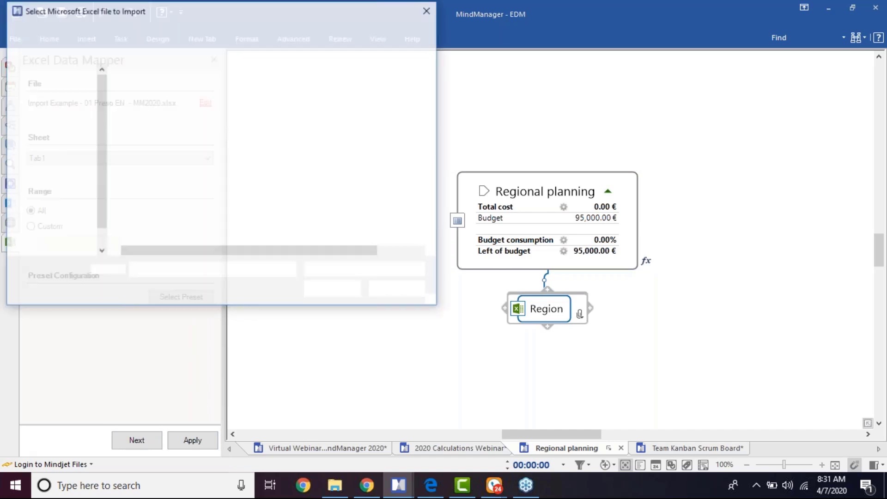
double_click(197, 91)
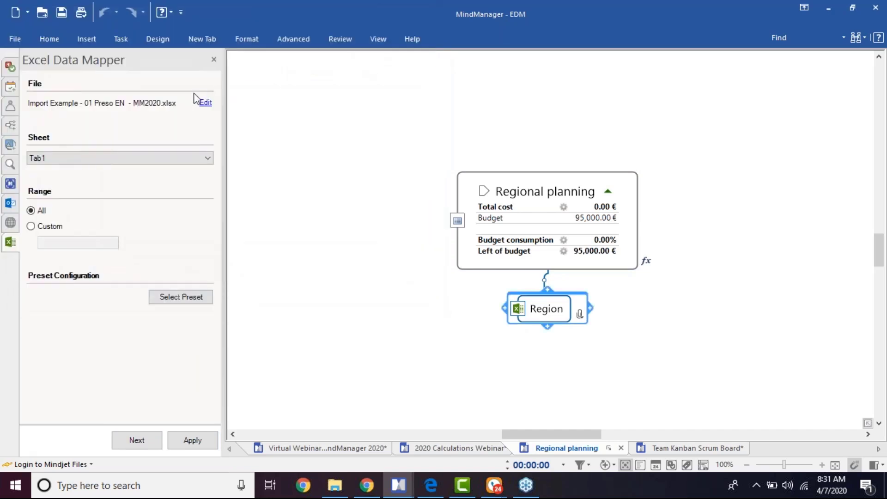
left_click(171, 298)
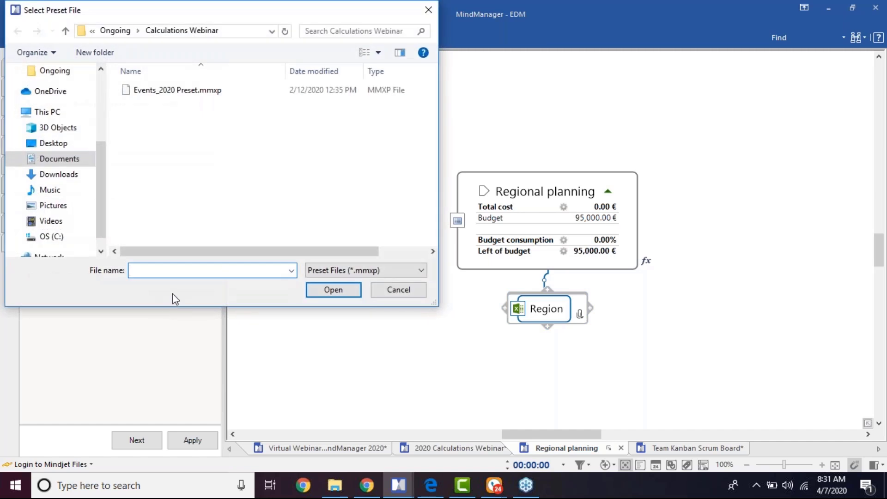
double_click(189, 90)
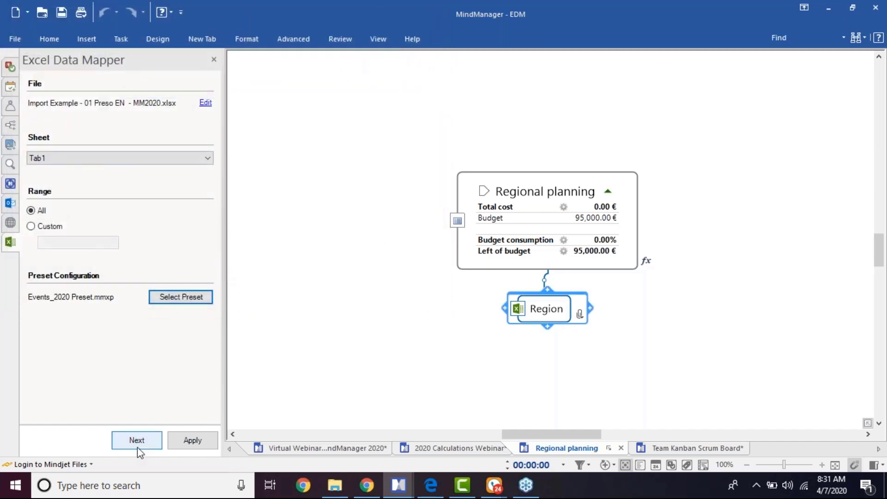
Try to apply the preset's Excel mapping to the Region topic, keeping Row 1 as the header.
left_click(146, 441)
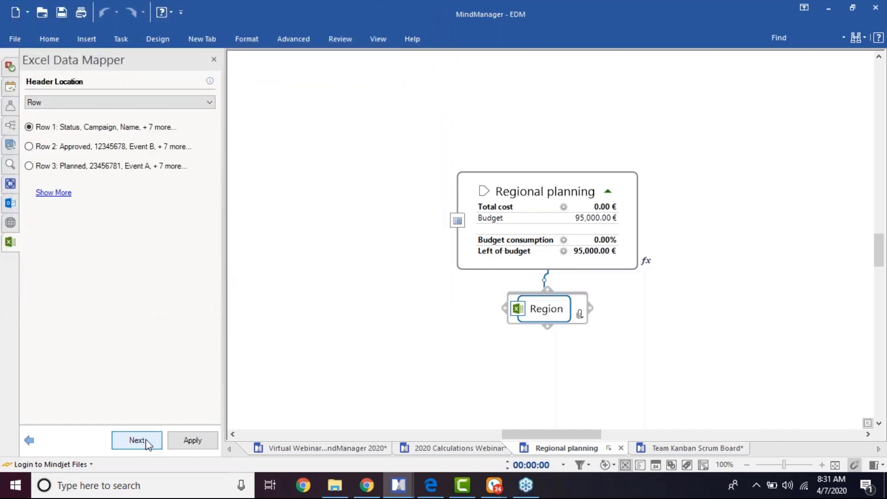
left_click(146, 441)
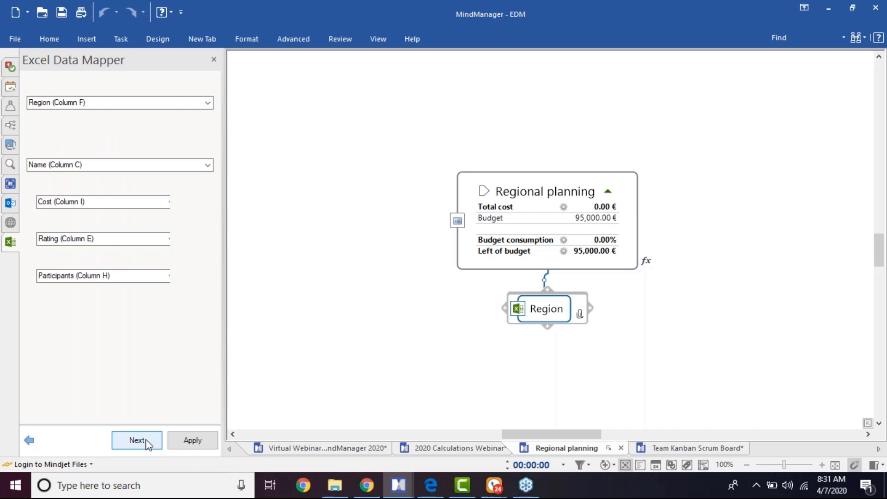
left_click(194, 441)
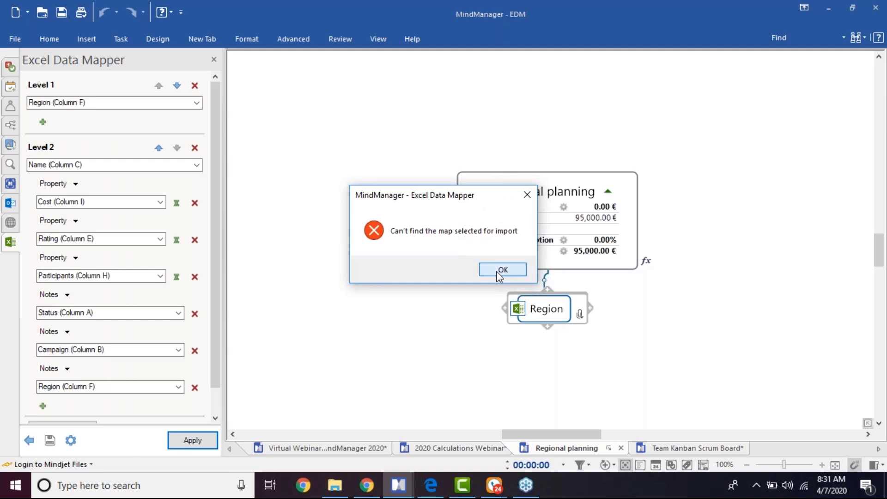
left_click(498, 271)
left_click(548, 314)
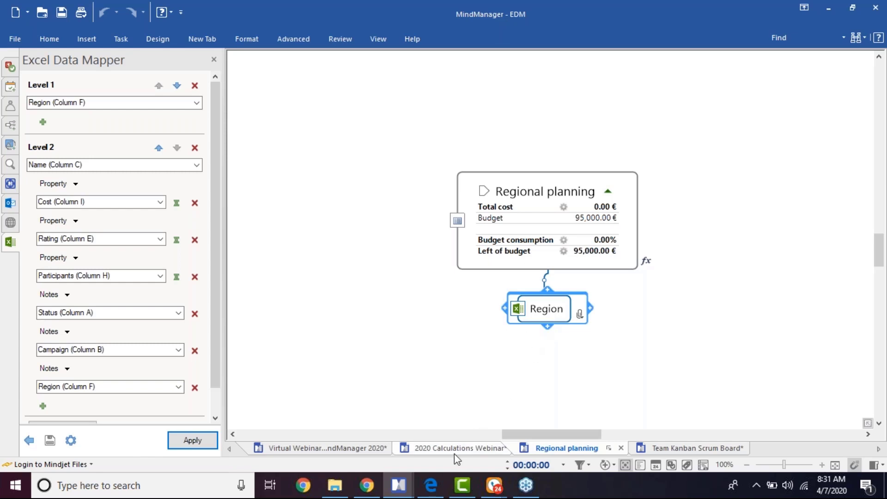
Create a new map and choose Import Example - 01 Preso EN - MM2020.xlsx for import into its central topic.
left_click(16, 13)
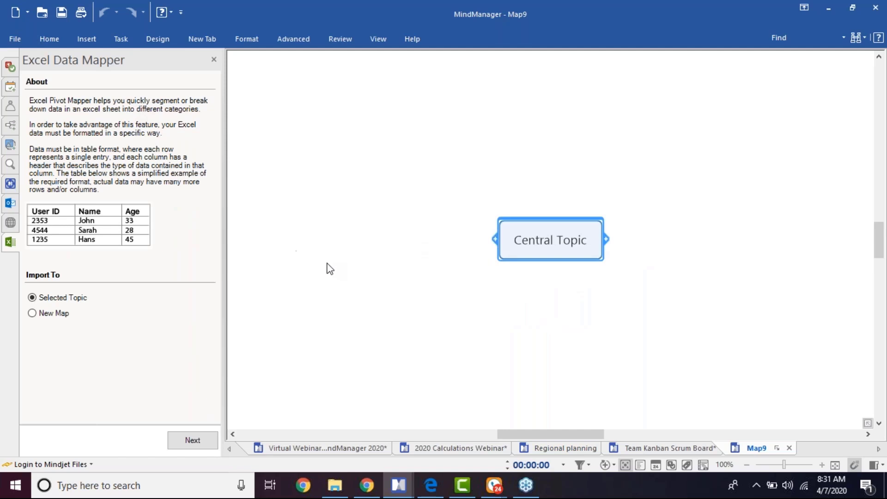
left_click(190, 445)
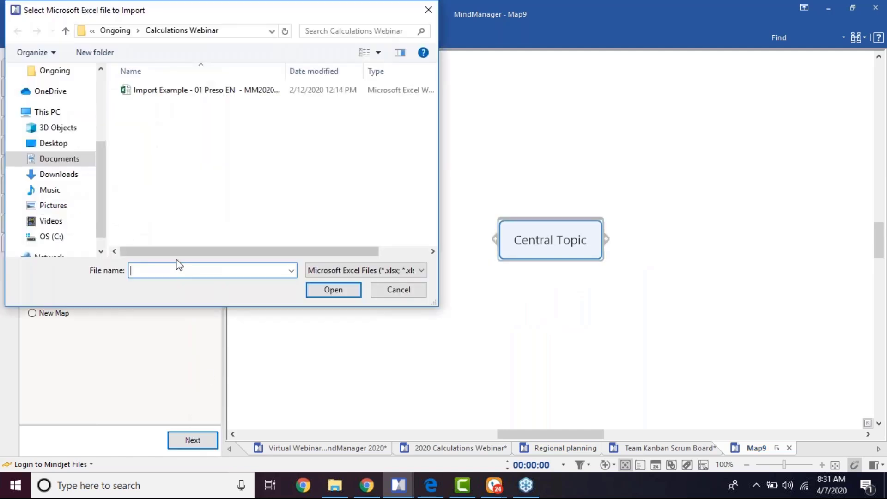
left_click(179, 95)
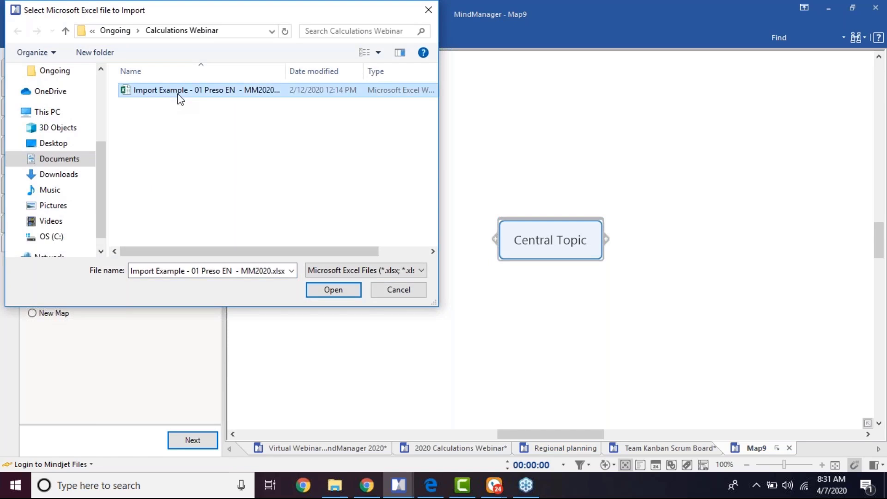
double_click(180, 94)
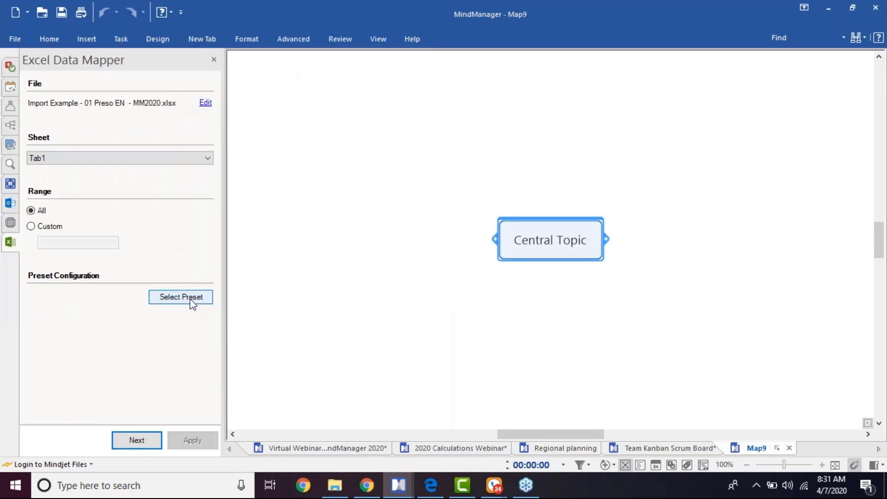
Import the Excel data into Central Topic using Events_2020 Preset.mmxp with Row 1 as the header, and select the Not set topic.
left_click(191, 300)
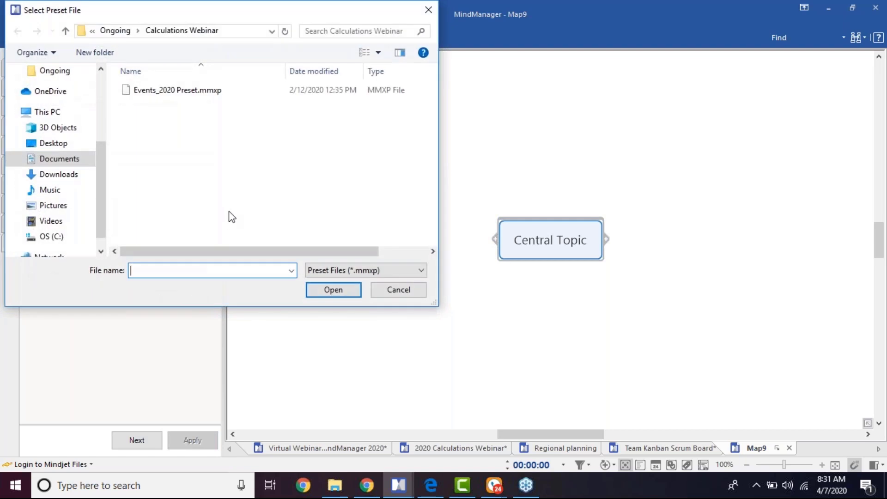
double_click(177, 91)
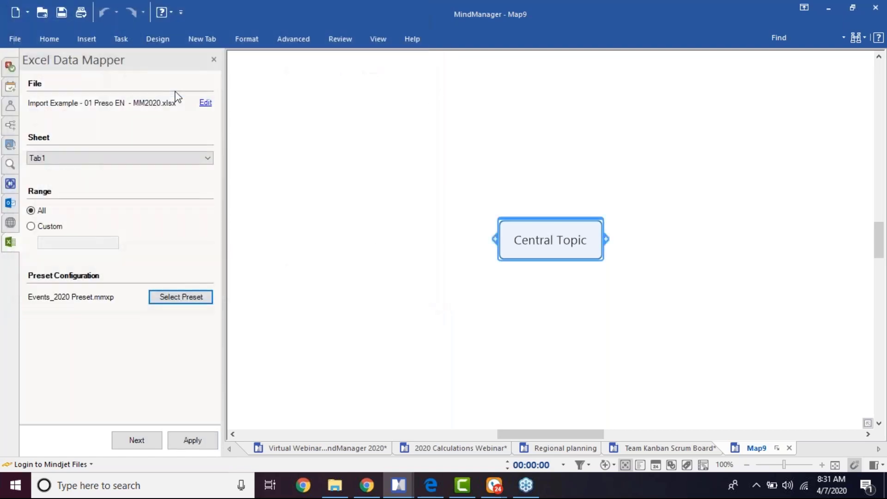
left_click(135, 441)
left_click(134, 444)
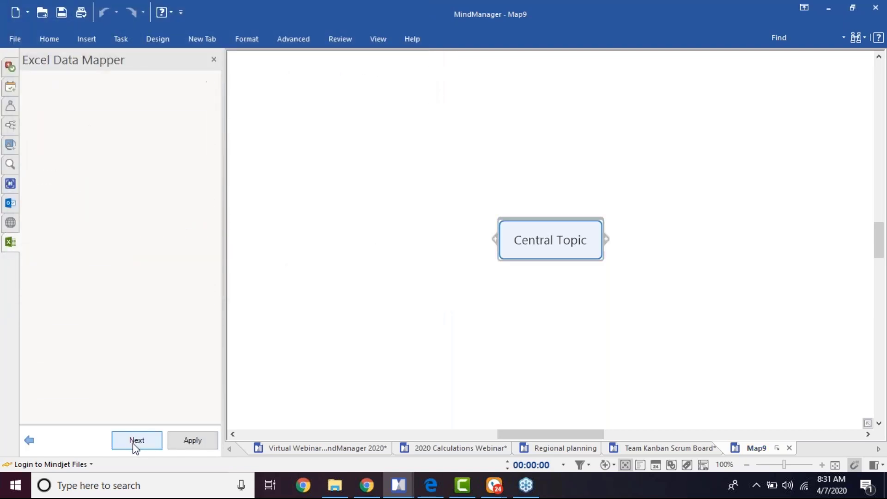
left_click(195, 441)
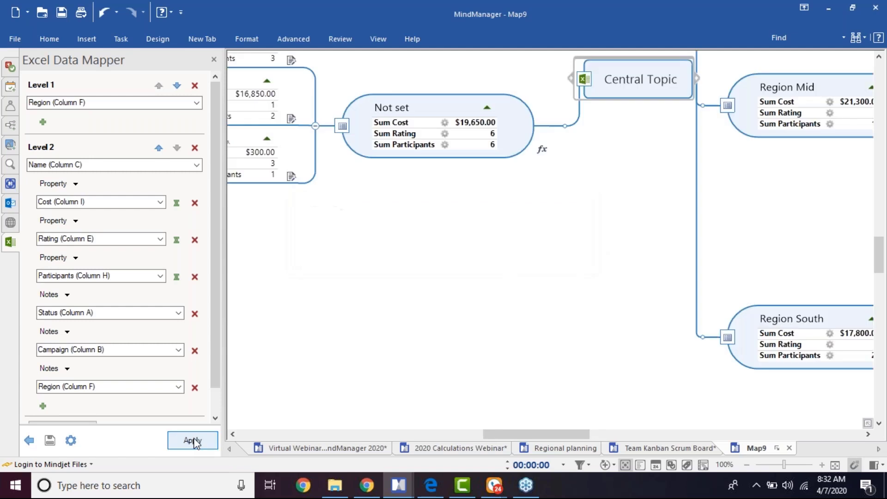
left_click(379, 111)
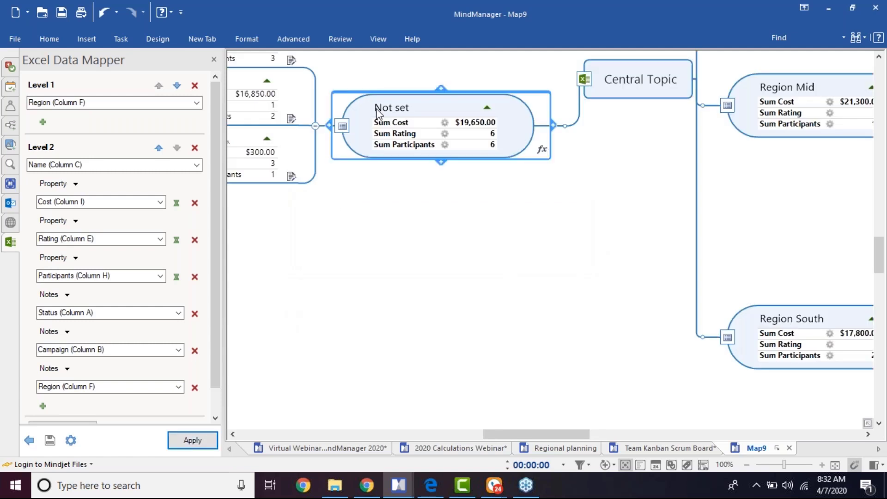
Move the Not set topic to the other side of Central Topic, between Region Mid and Region South.
left_click_drag(379, 111, 397, 213)
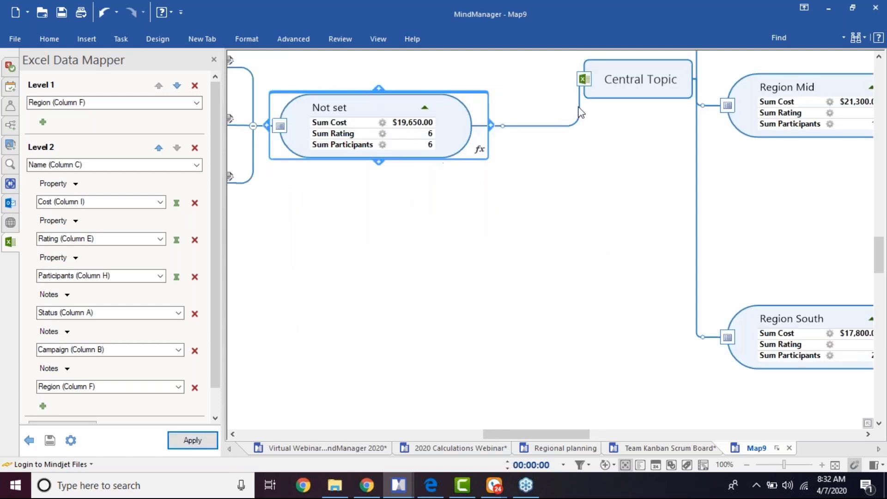
scroll(554, 139, "down", 5)
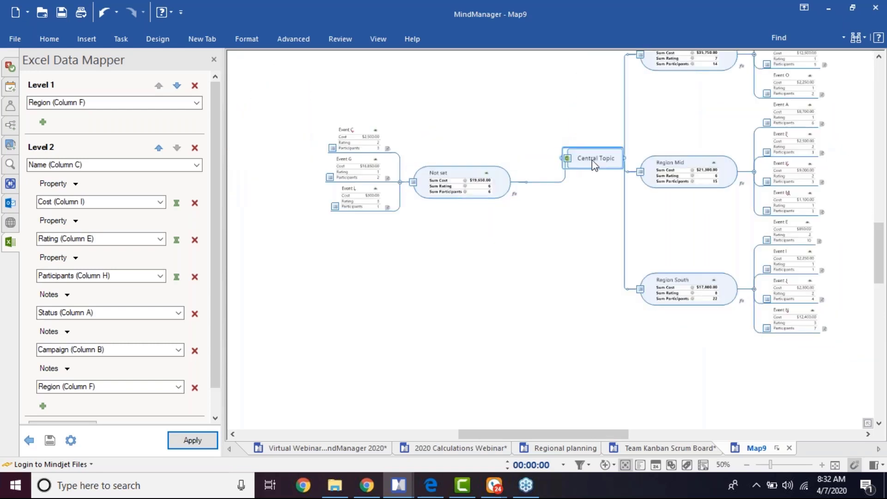
left_click_drag(592, 160, 517, 242)
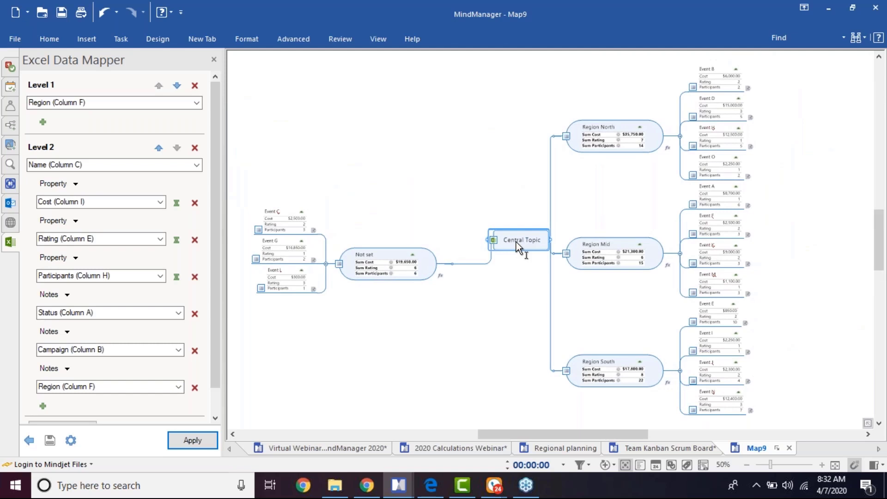
left_click(418, 262)
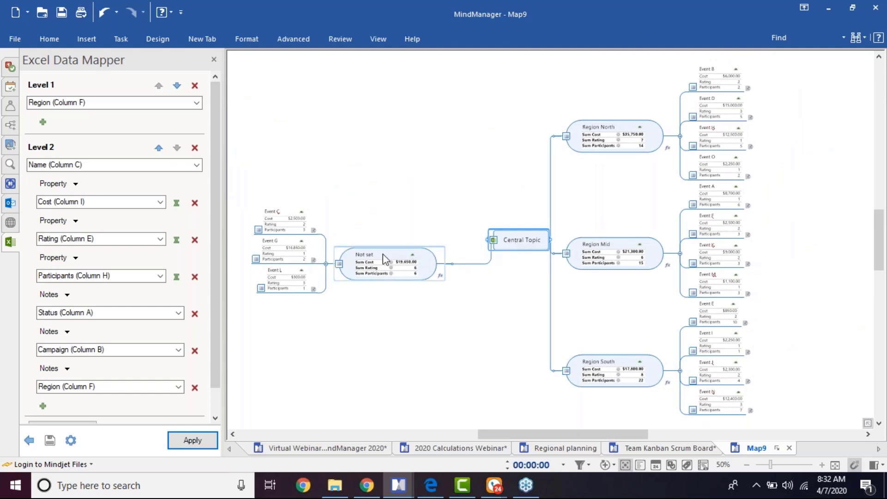
left_click_drag(390, 259, 638, 302)
left_click_drag(534, 247, 412, 275)
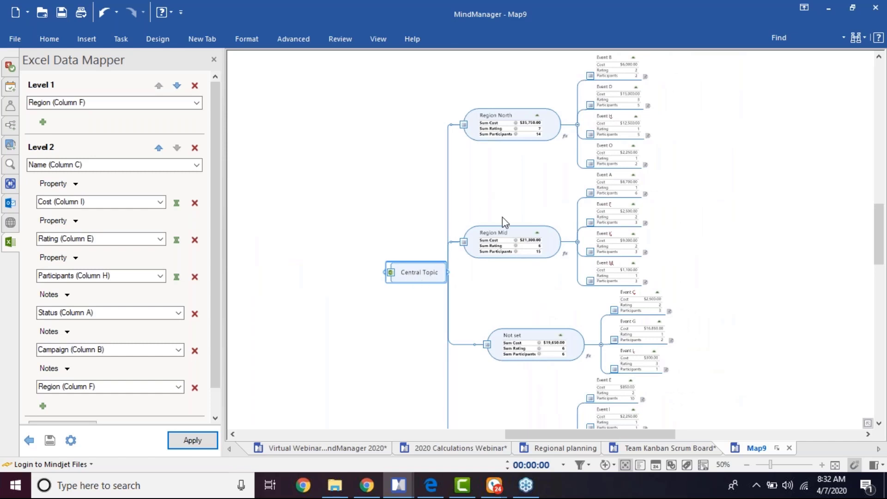
Change the layout of Central Topic to Org-Chart.
scroll(481, 245, "up", 3)
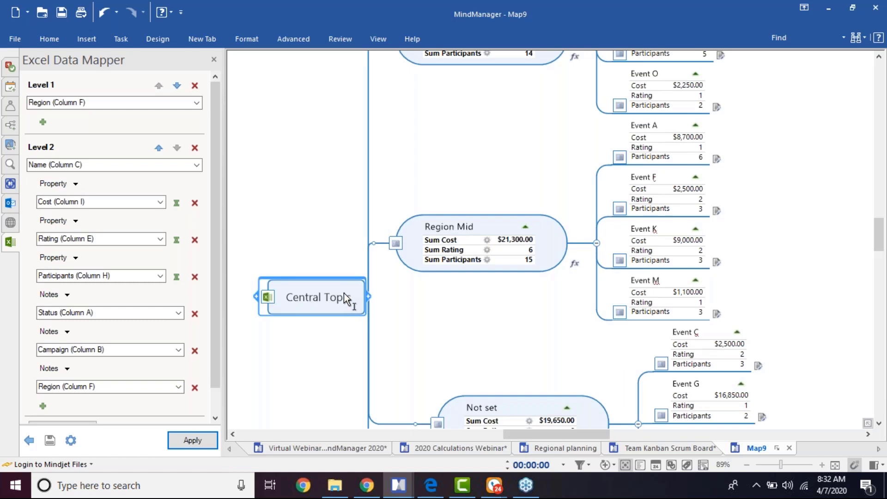
left_click(247, 38)
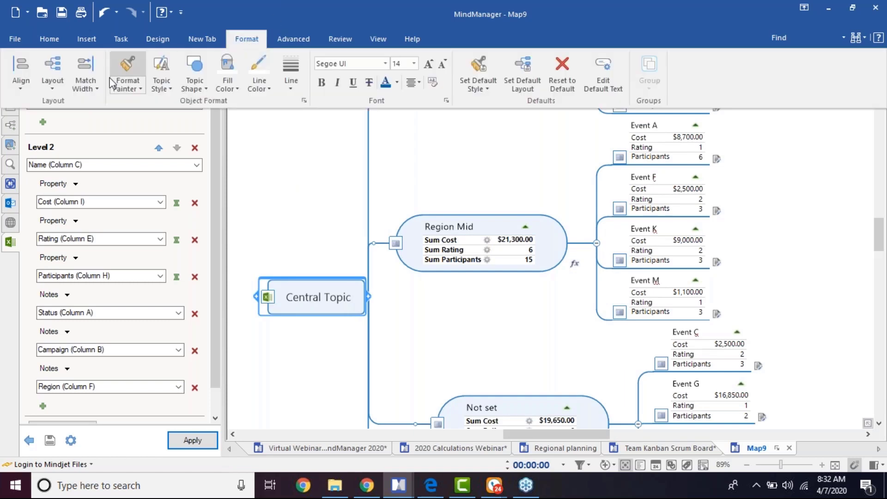
left_click(55, 85)
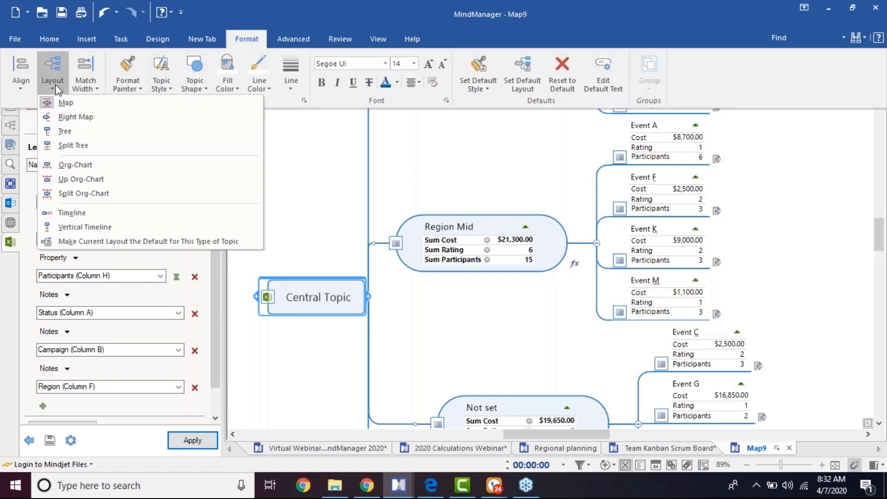
left_click(79, 164)
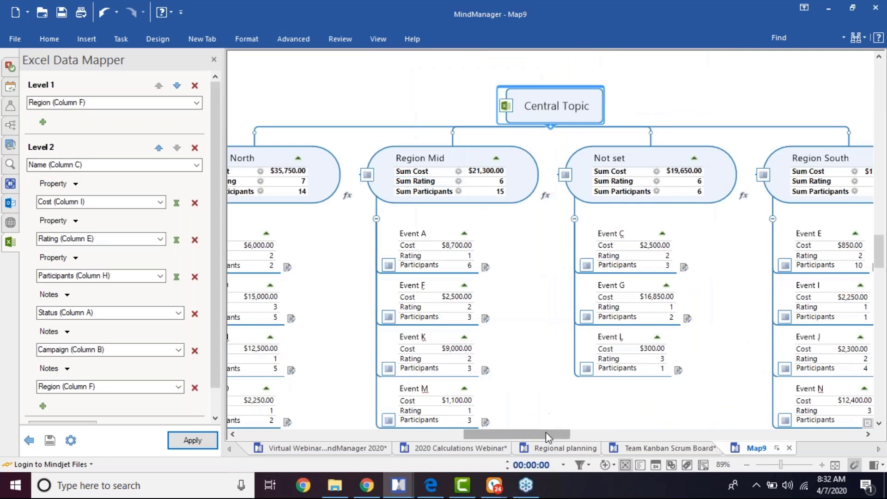
mouse_move(545, 434)
left_mouse_down()
mouse_move(521, 434)
mouse_move(578, 437)
mouse_move(545, 437)
left_mouse_up()
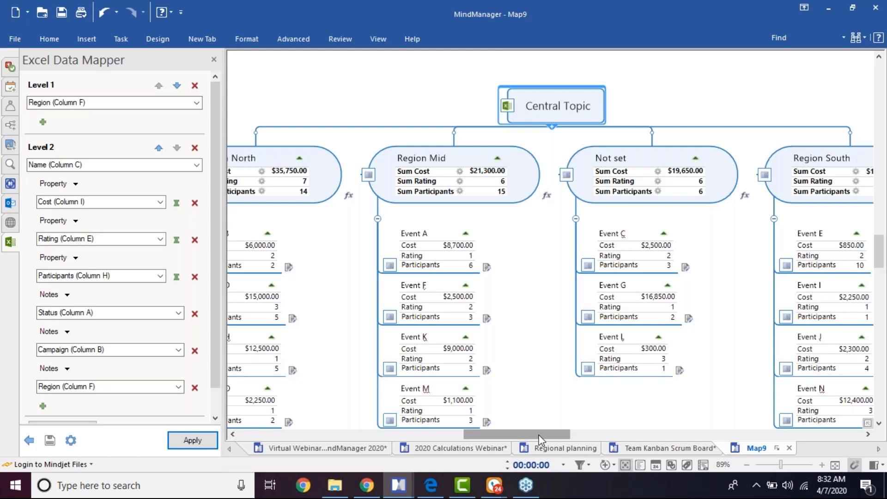
Remap Level 1 to Type (Column G), apply the mapping to Central Topic, and review the summed properties of each event type.
left_click(197, 107)
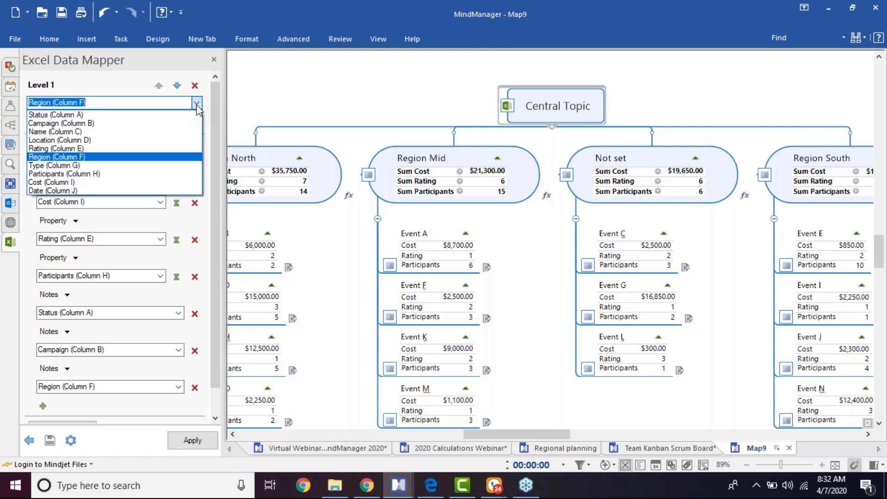
left_click(70, 167)
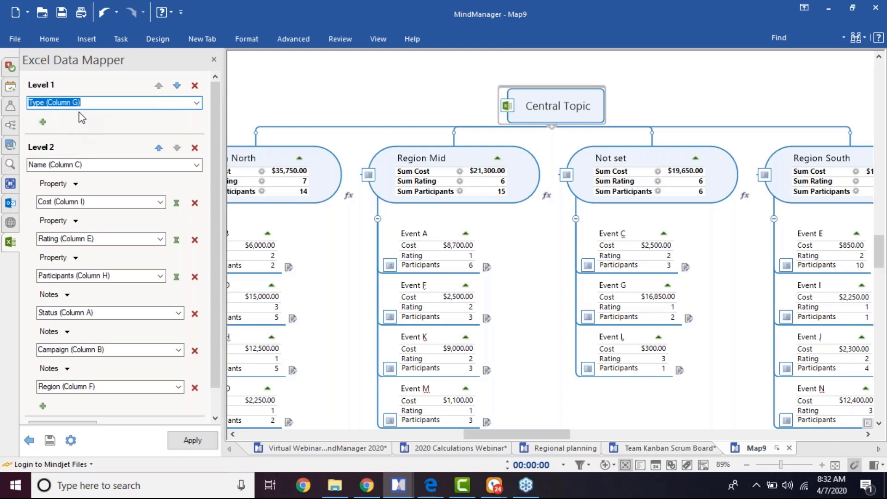
left_click(194, 443)
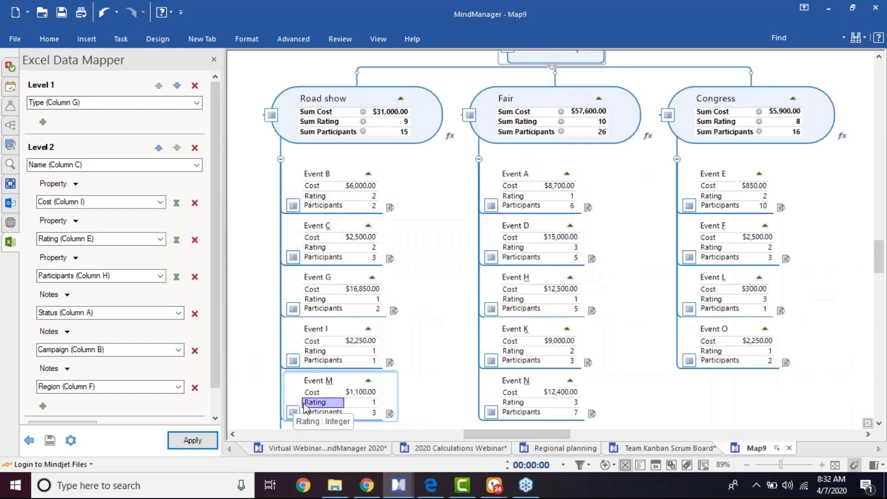
scroll(437, 324, "up", 2)
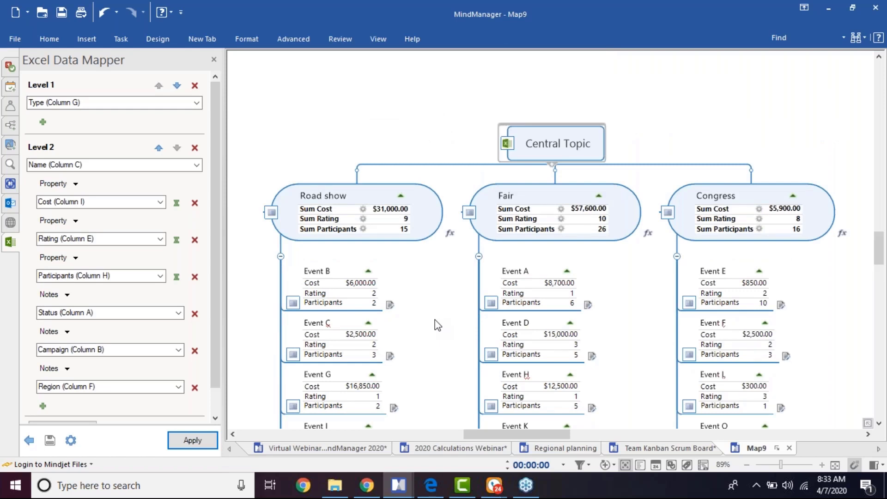
left_click(533, 148)
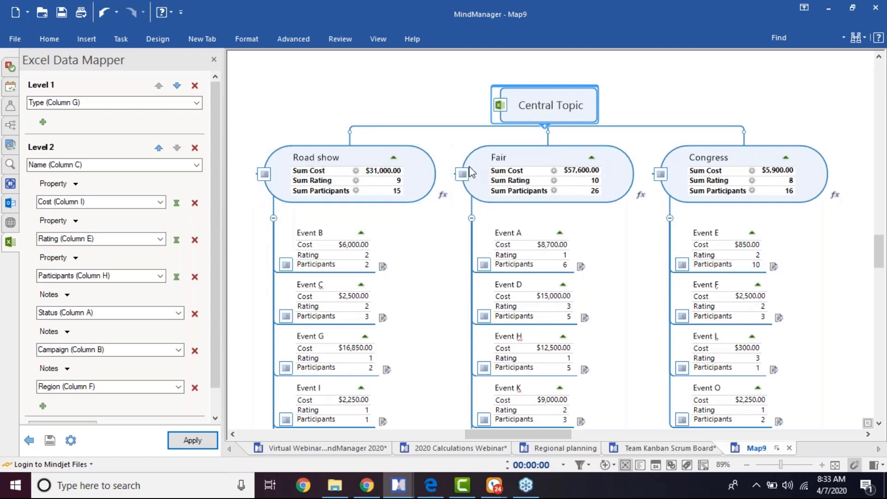
mouse_move(724, 172)
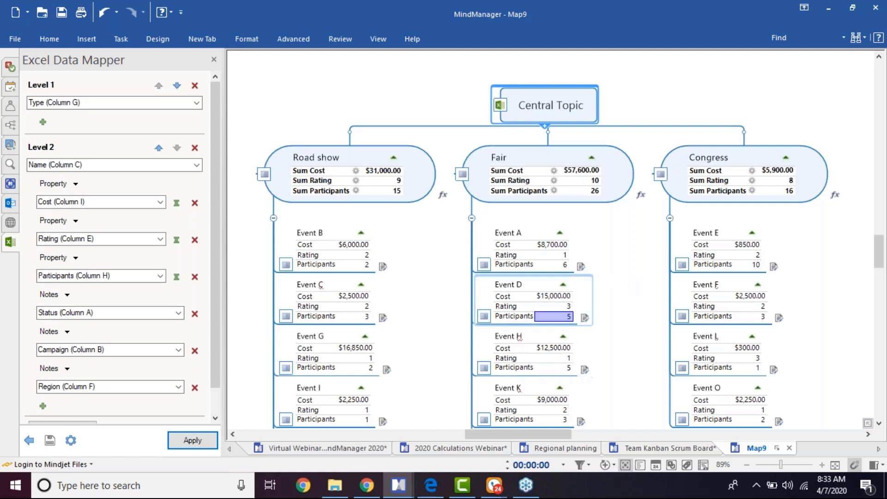
left_click(551, 172)
mouse_move(552, 174)
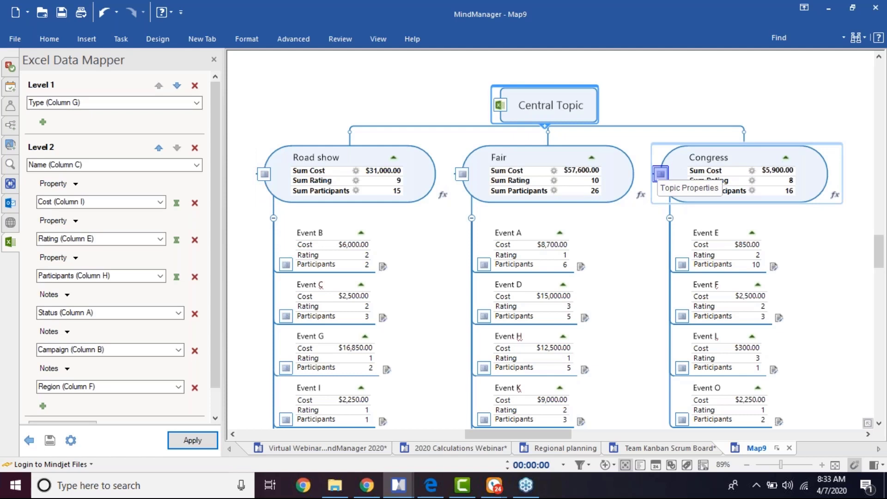
left_click(661, 174)
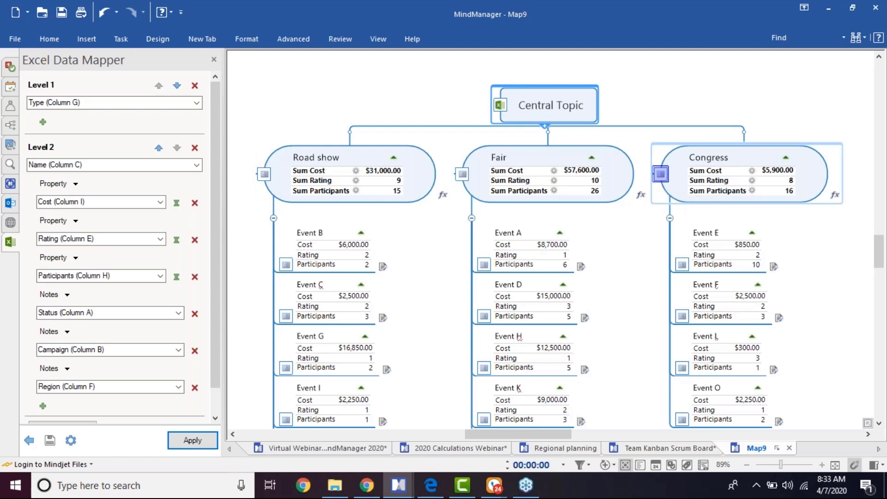
Close the Regional planning, Map9 and Team Kanban Scrum Board maps without saving changes.
left_click(568, 450)
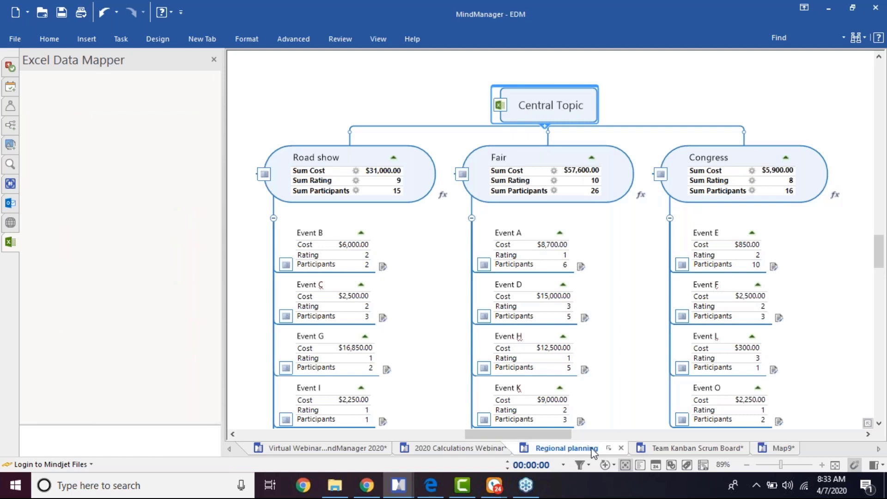
left_click(621, 448)
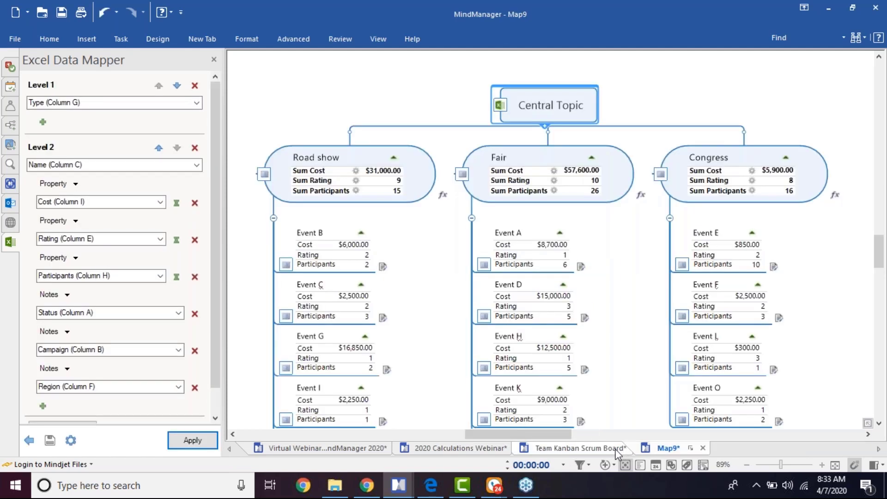
left_click(702, 448)
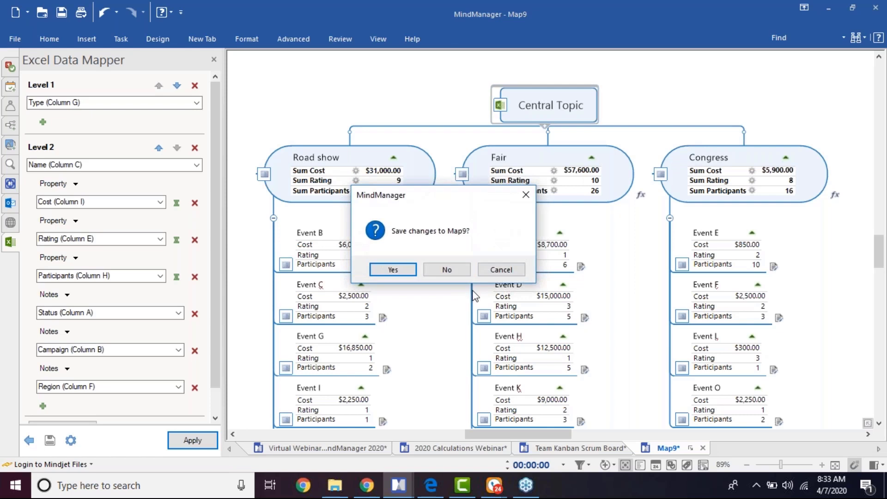
left_click(446, 269)
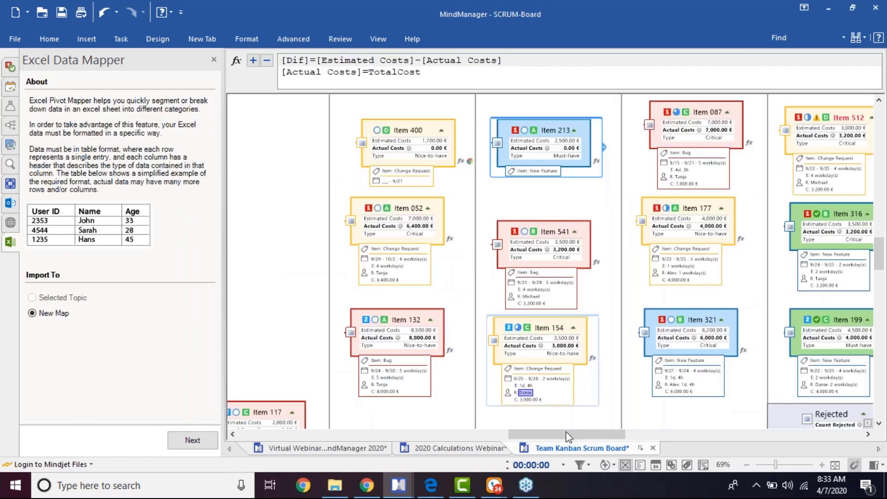
left_click(652, 448)
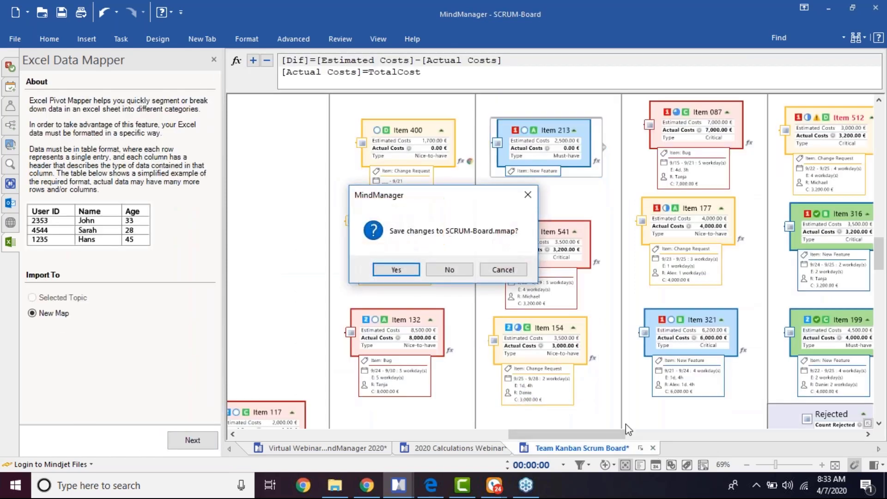
left_click(436, 265)
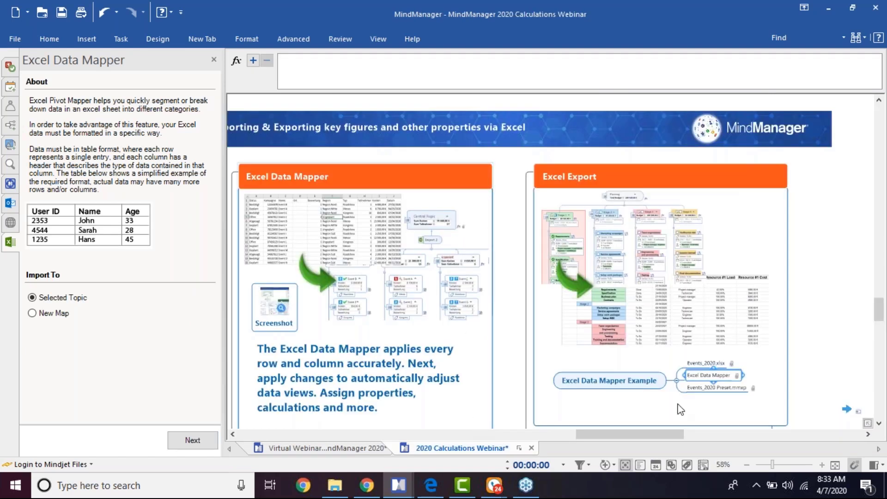
Reopen the attached Excel Data Mapper example map and choose Import Example - 01 Preso EN - MM2020.xlsx for import into the Region topic.
left_click(737, 375)
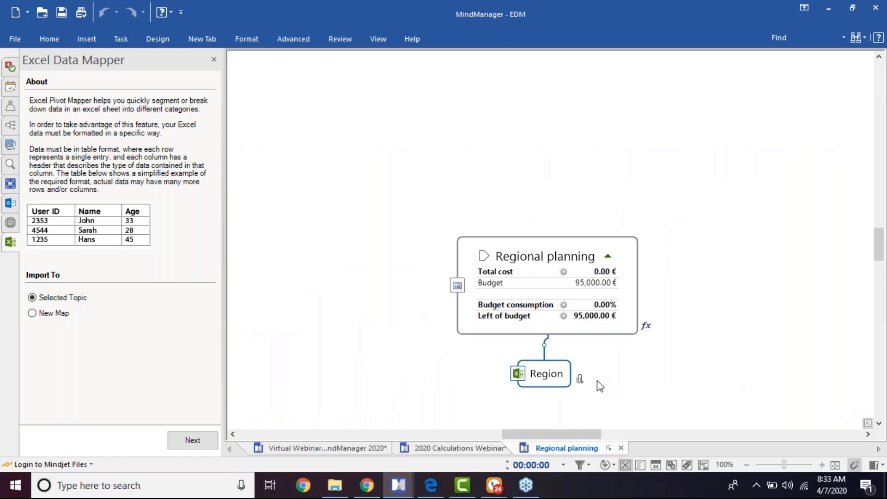
left_click(550, 376)
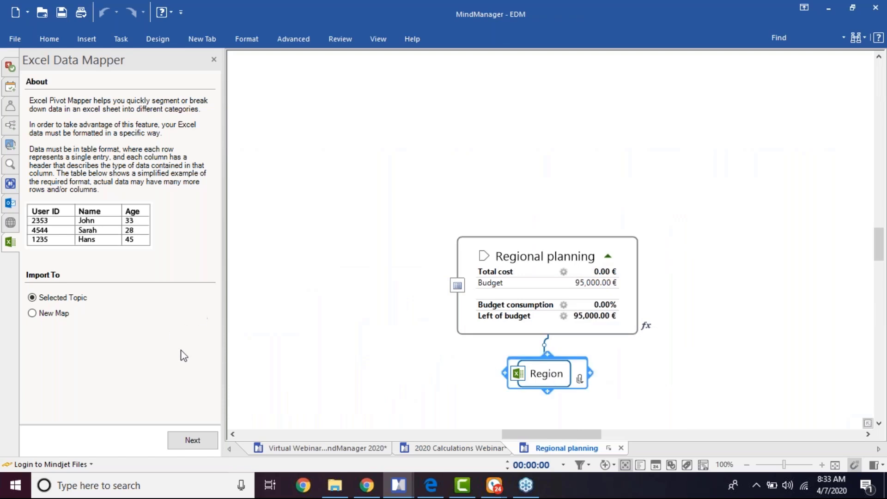
left_click(201, 439)
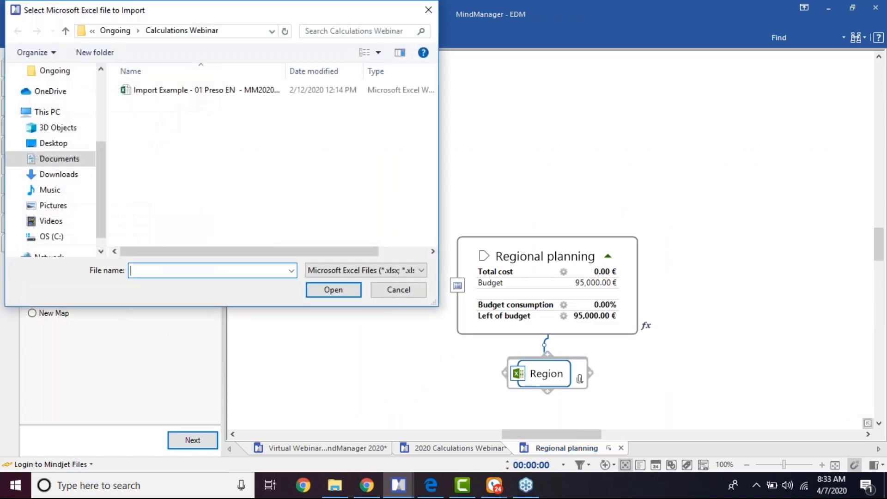
double_click(186, 95)
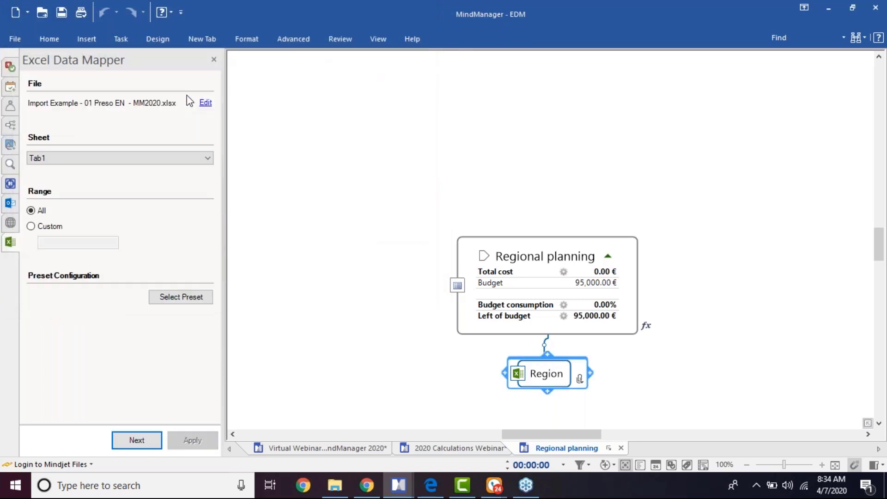
Load Events_2020 Preset.mmxp and apply its mapping to import the Excel events under the Region topic.
left_click(175, 298)
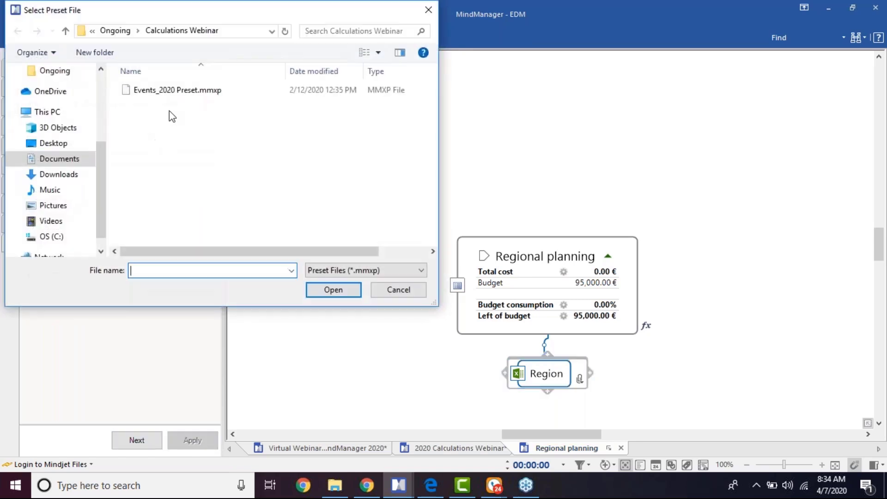
double_click(168, 93)
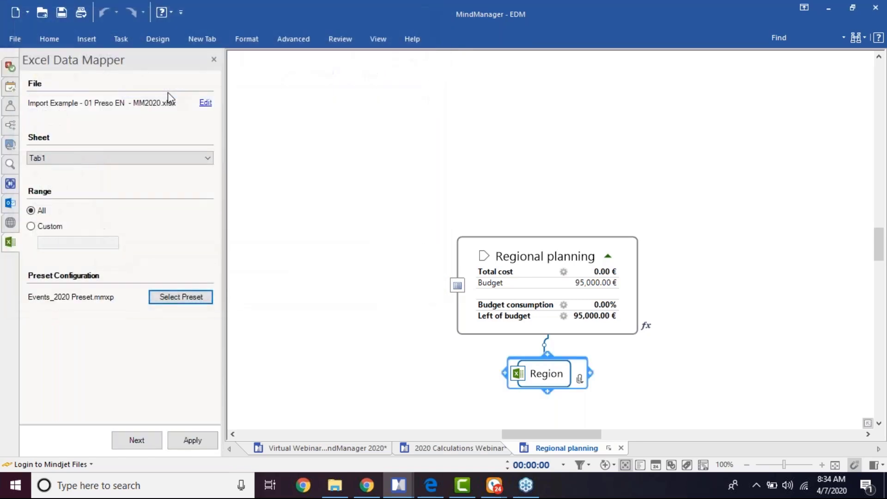
left_click(145, 440)
left_click(146, 445)
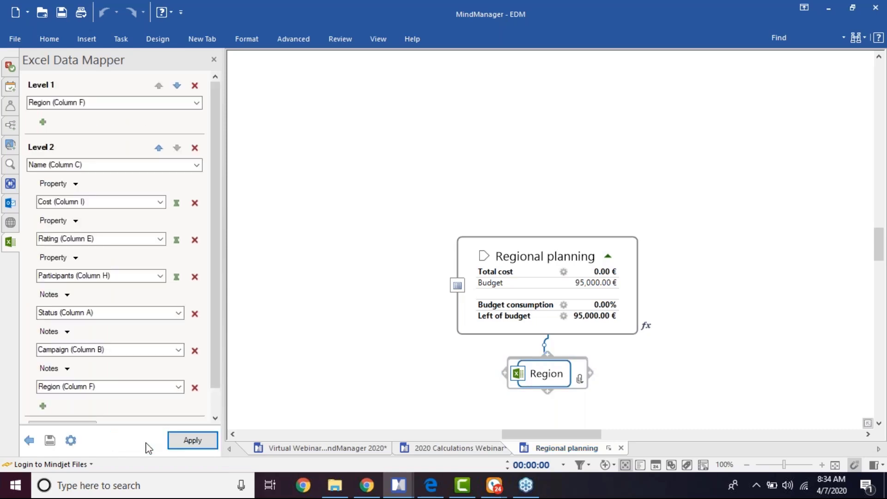
left_click(192, 443)
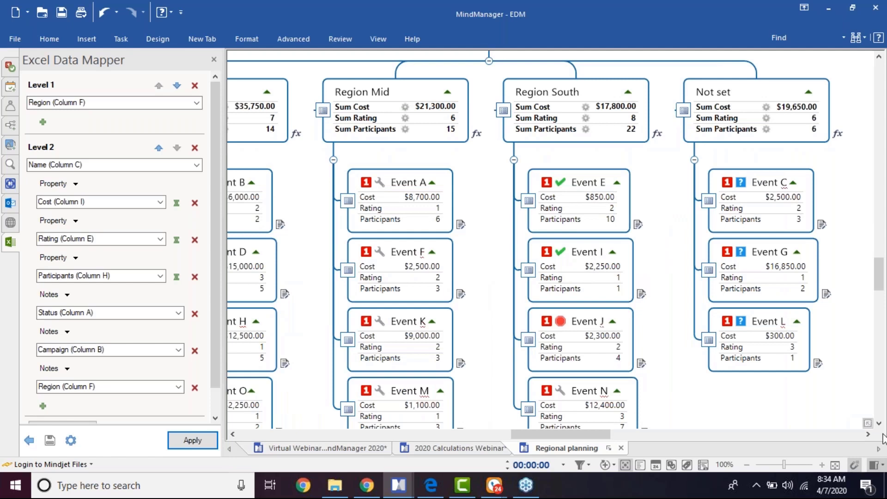
scroll(839, 313, "up", 3)
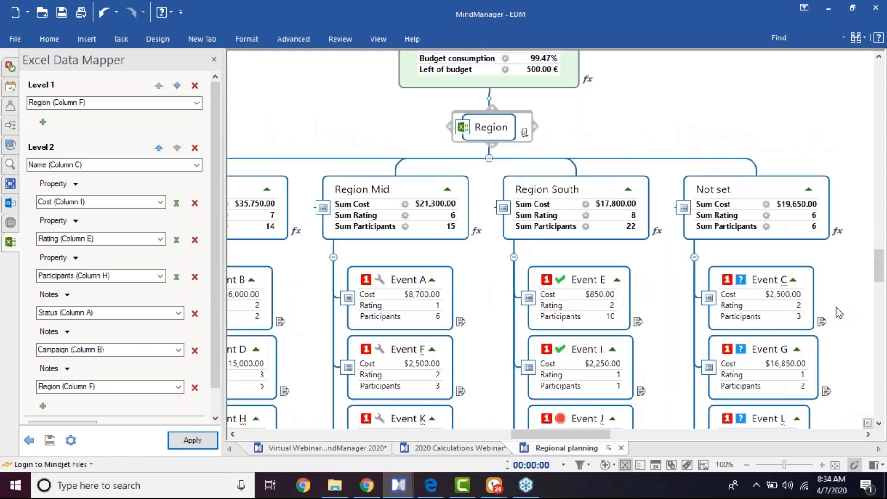
scroll(839, 313, "down", 1, "ctrl")
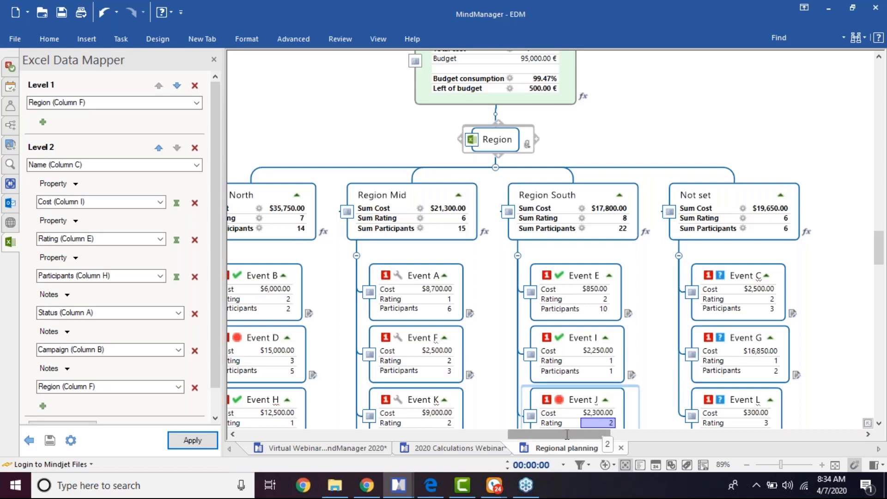
mouse_move(565, 435)
left_mouse_down()
mouse_move(551, 435)
mouse_move(562, 436)
left_mouse_up()
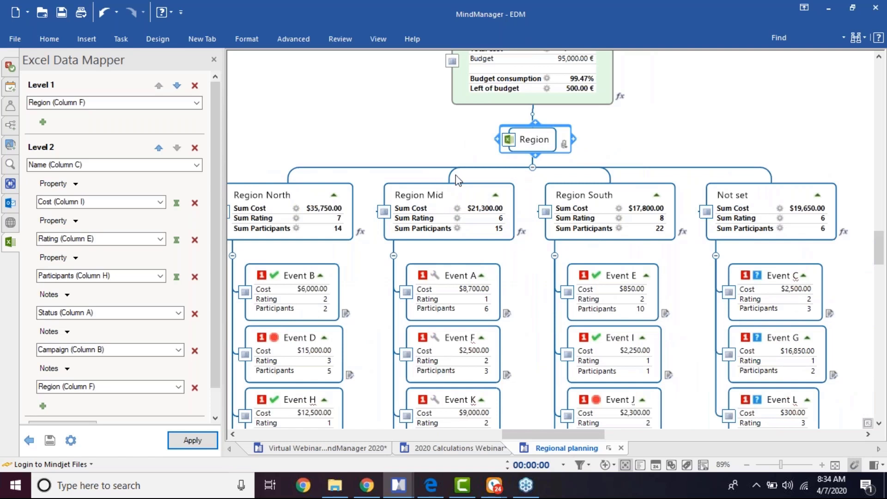
Check the Regional planning topic's budget marker and examine the In budget and Over budget entries in the map's SmartRules.
scroll(457, 178, "up", 3)
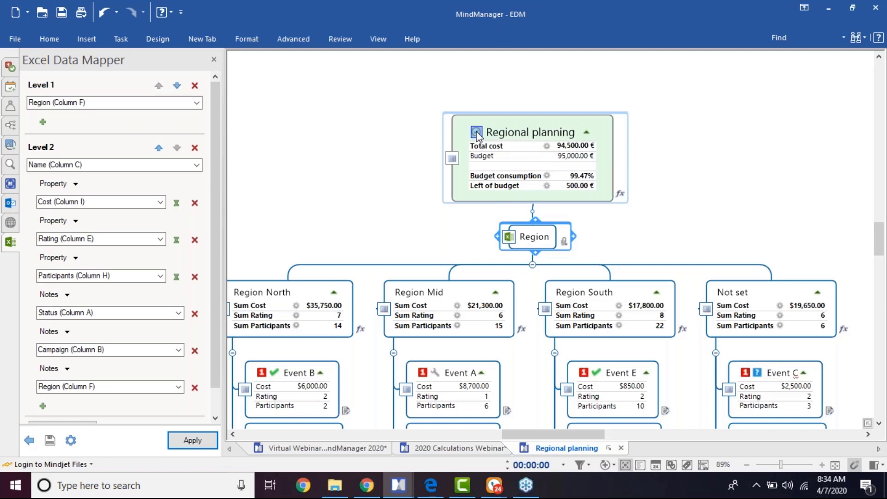
left_click(570, 157)
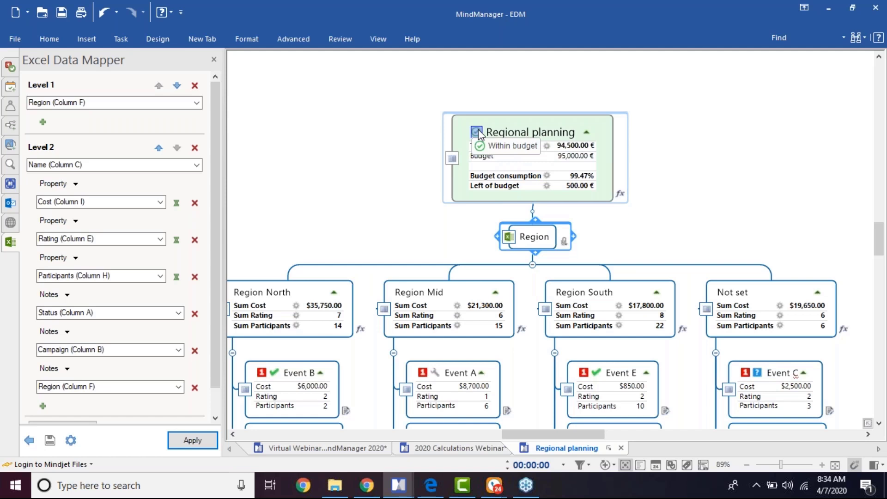
left_click(285, 37)
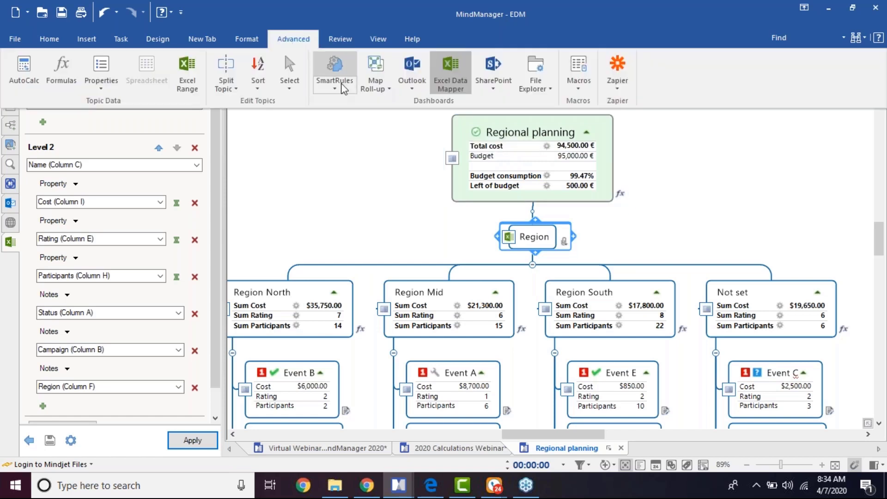
left_click(338, 89)
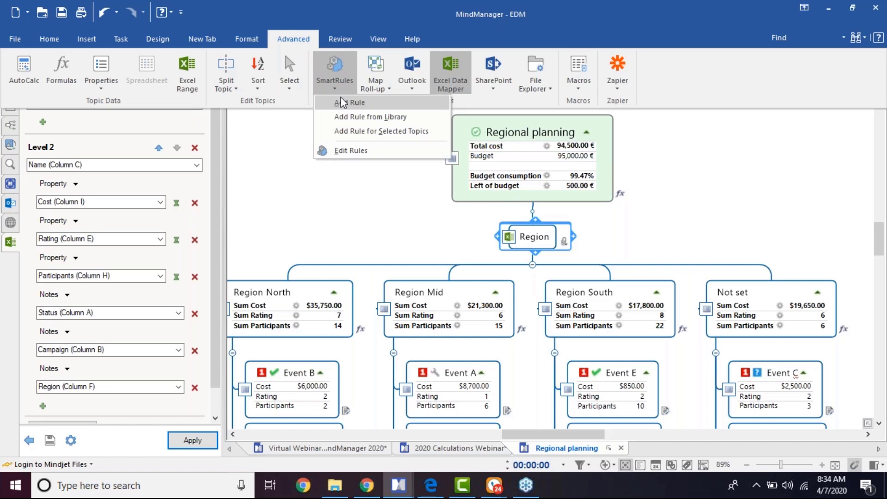
left_click(350, 150)
scroll(351, 158, "down", 4)
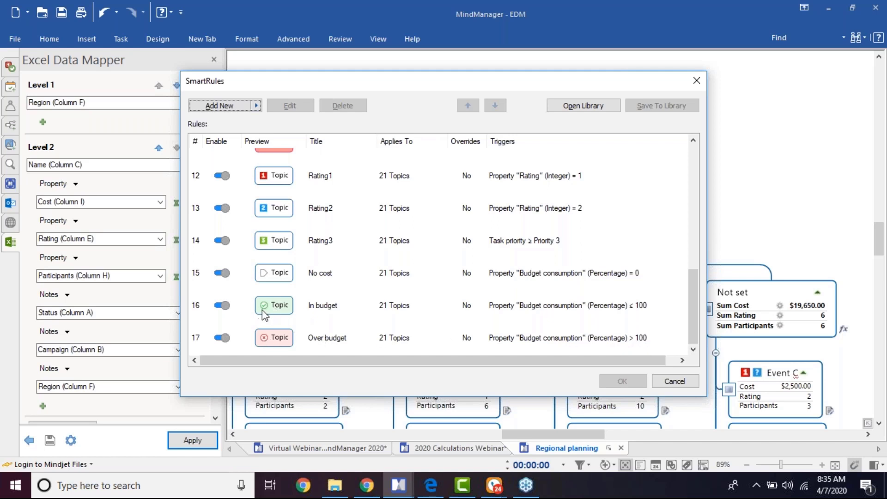
left_click(698, 81)
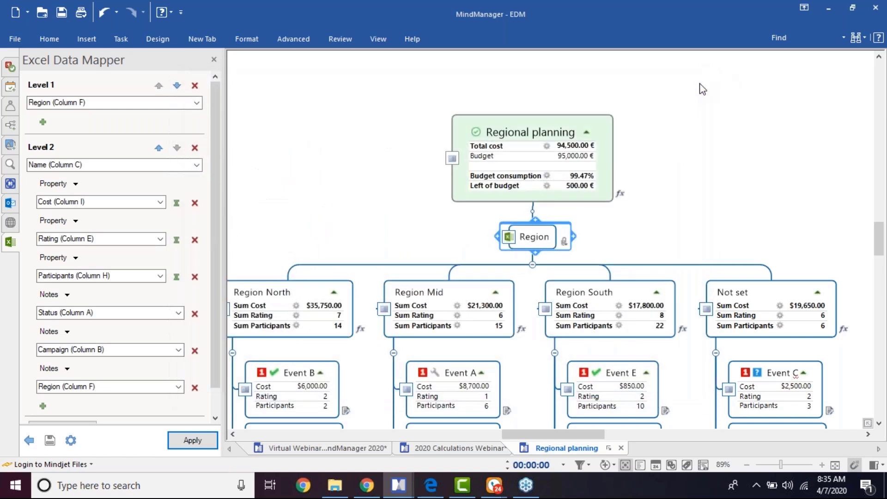
left_click(665, 192)
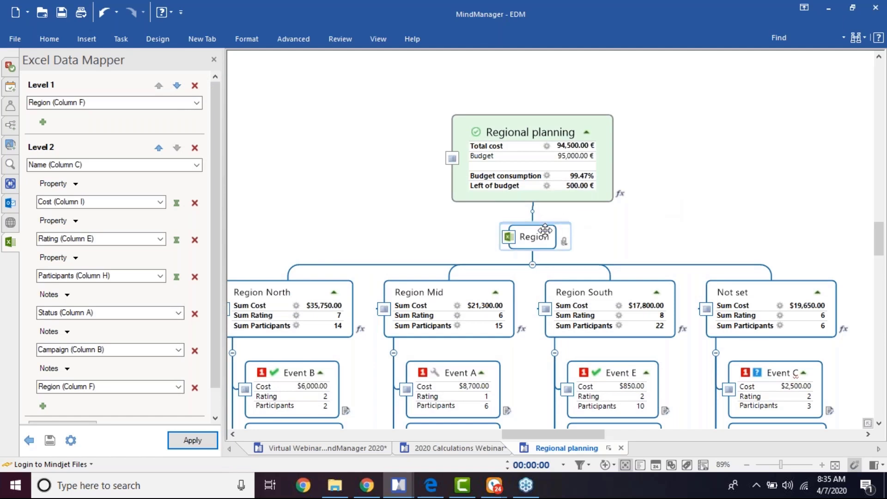
Duplicate the Region branch with all its events as a second branch under Regional planning.
left_click(527, 231)
left_click_drag(625, 223, 644, 224)
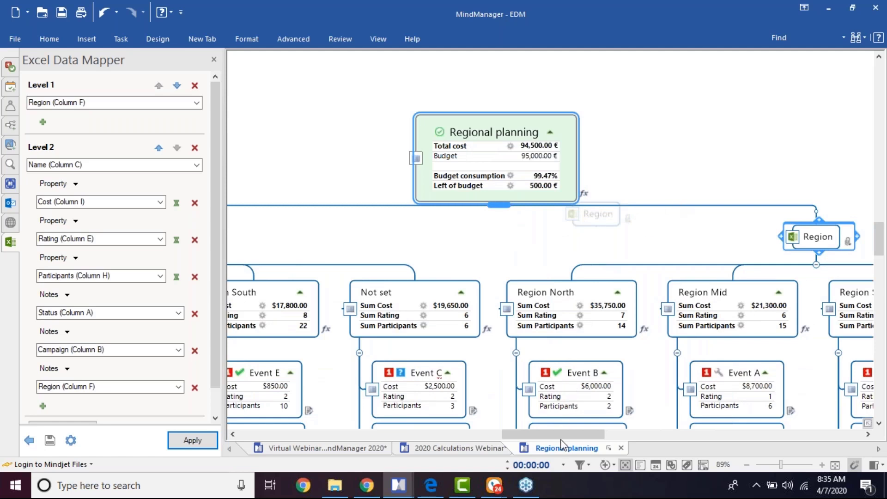
left_click_drag(561, 437, 607, 437)
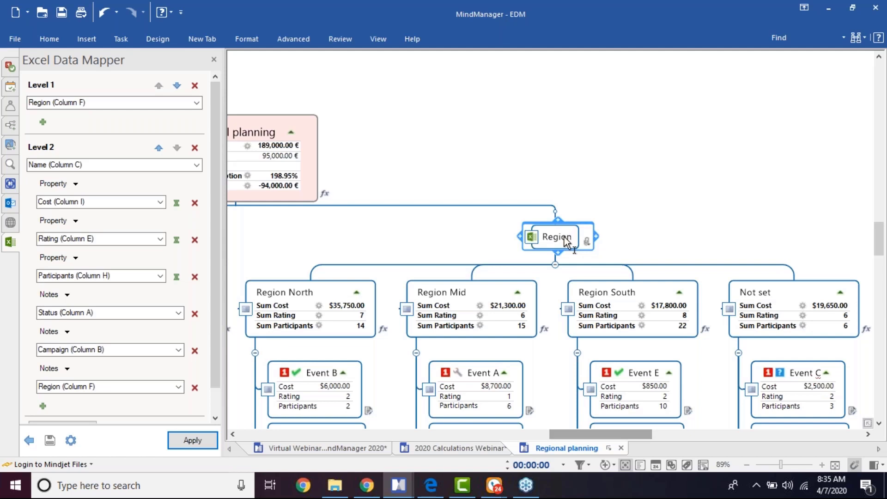
Set Level 1 to Type (Column G), apply the mapping to the duplicated Region topic, and compare its groups with the original branch.
left_click(196, 102)
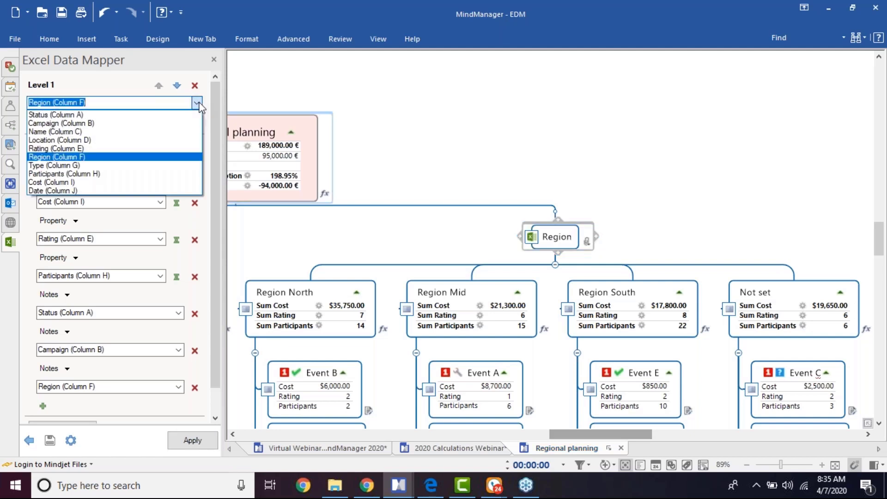
left_click(70, 165)
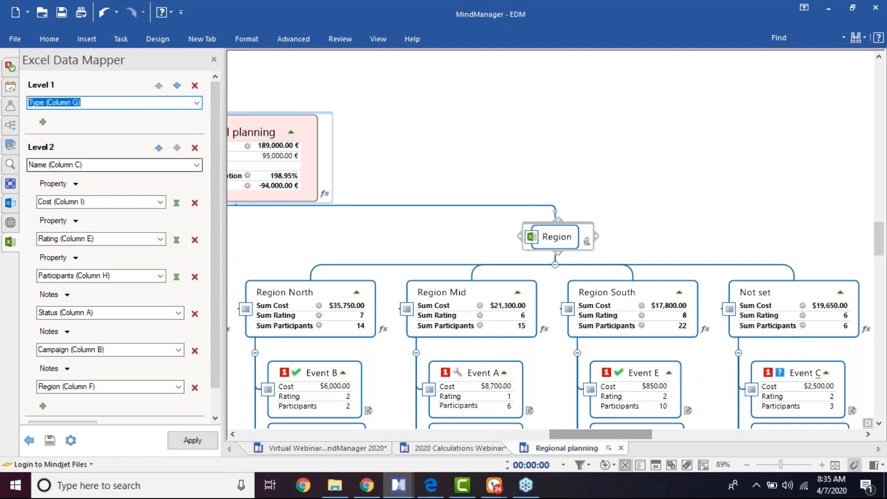
left_click(186, 440)
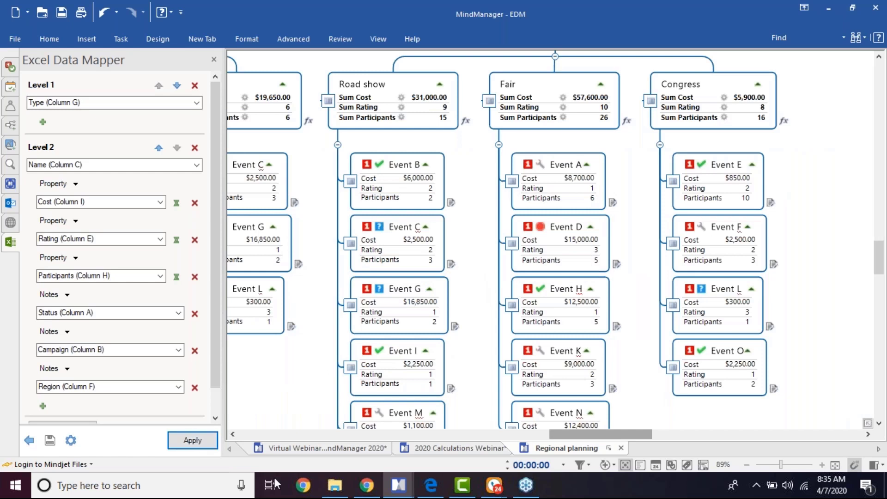
left_click(572, 426)
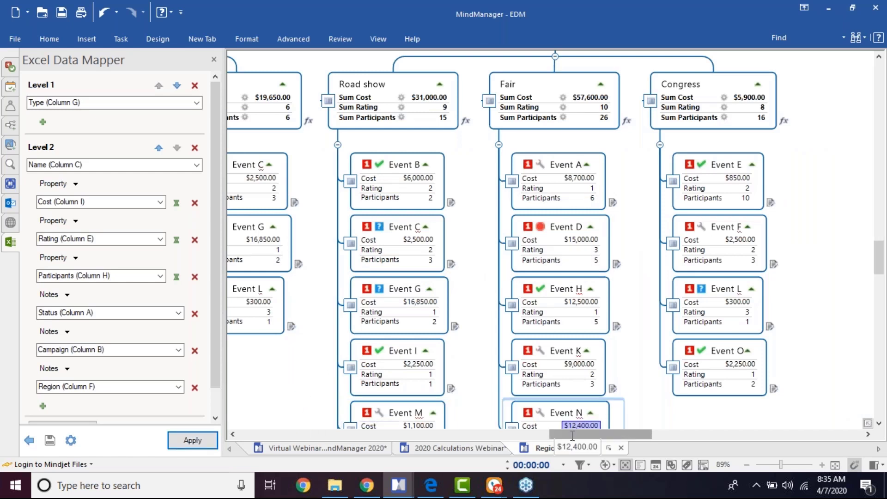
left_click_drag(572, 434, 542, 437)
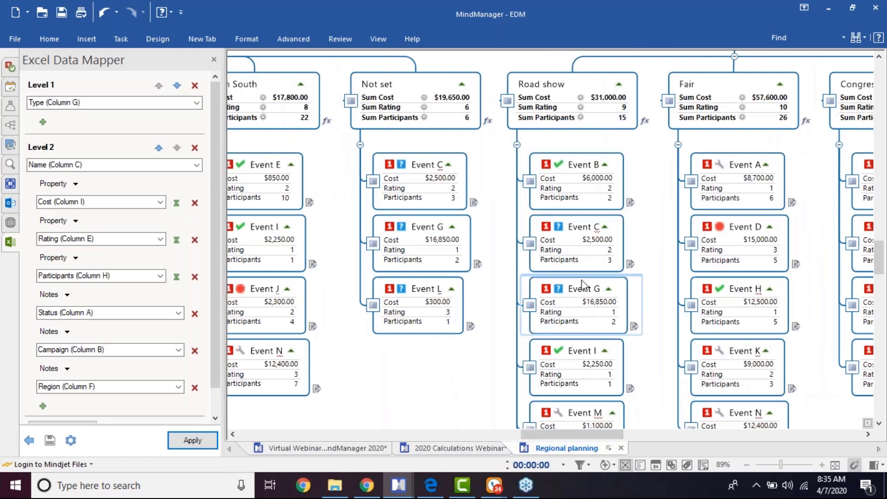
left_click_drag(569, 434, 513, 441)
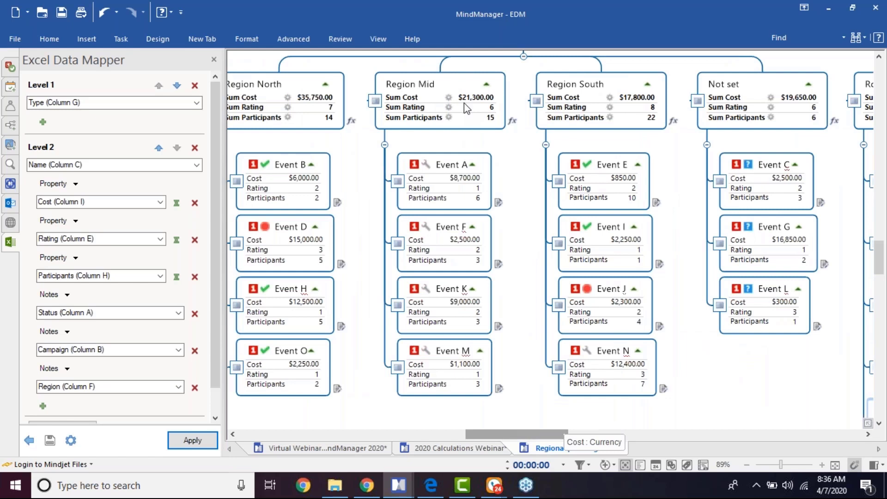
scroll(464, 102, "up", 2)
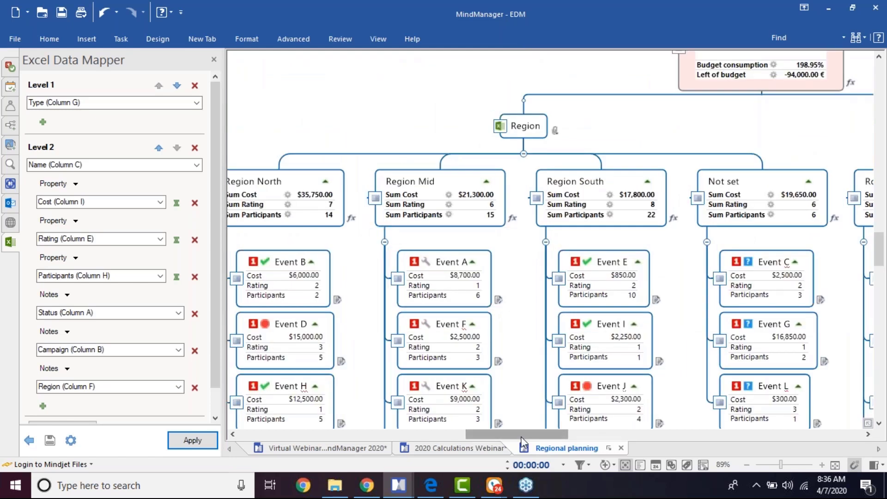
Rename the duplicated Region topic, which holds the Road show, Fair and Congress groups, as Type.
left_click_drag(522, 436, 602, 445)
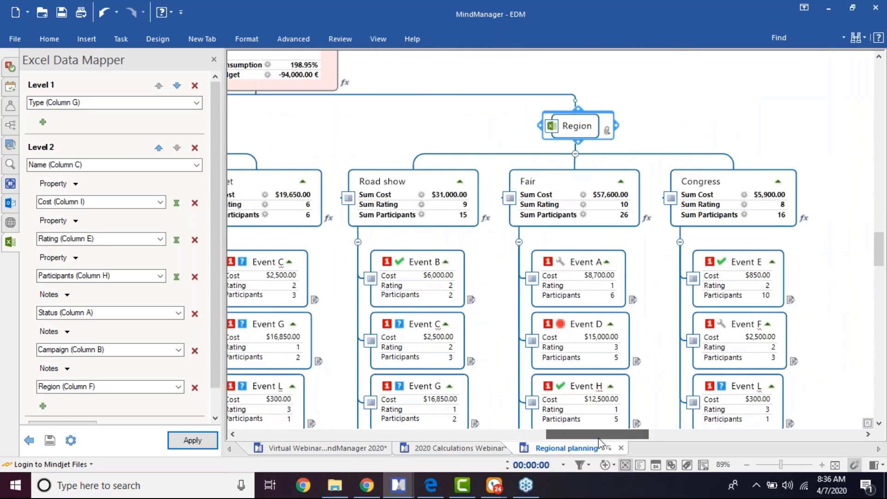
double_click(572, 125)
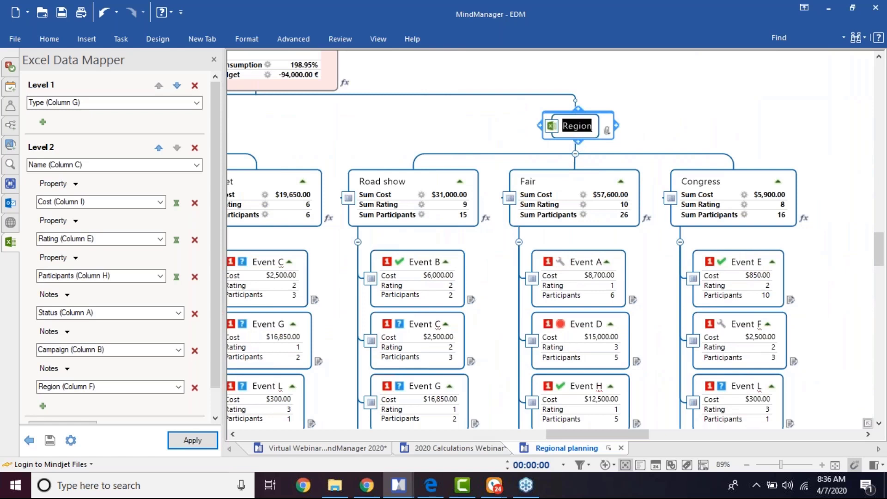
type("Type")
key("Return")
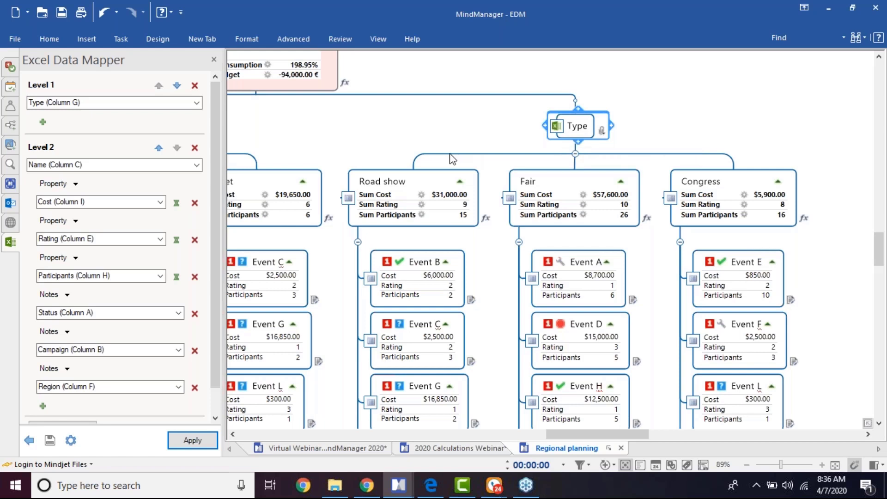
Check the Regional planning budget status and move the original Region branch out of it into the separate structure beside the tree.
scroll(377, 134, "up", 4)
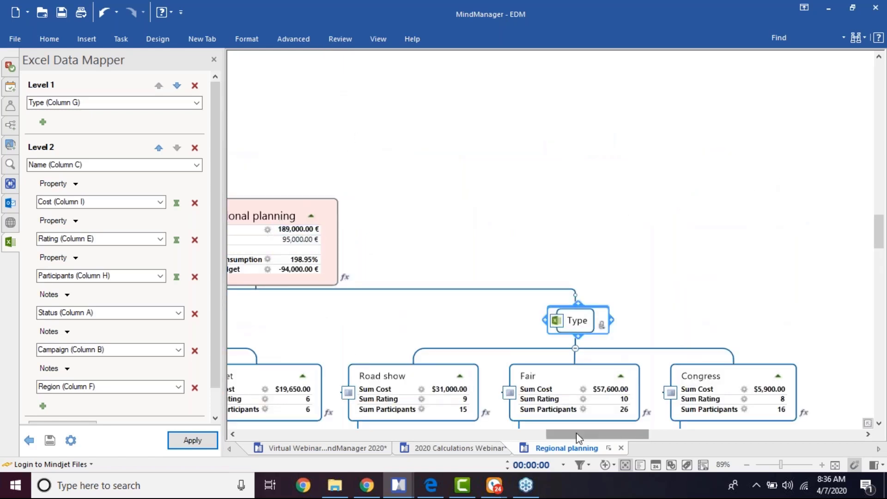
left_click_drag(576, 433, 534, 434)
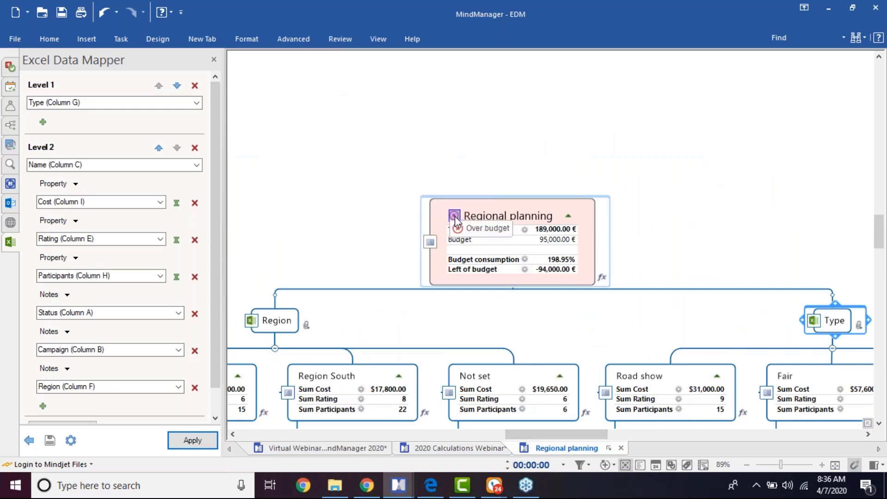
left_click(381, 329)
left_click(287, 326)
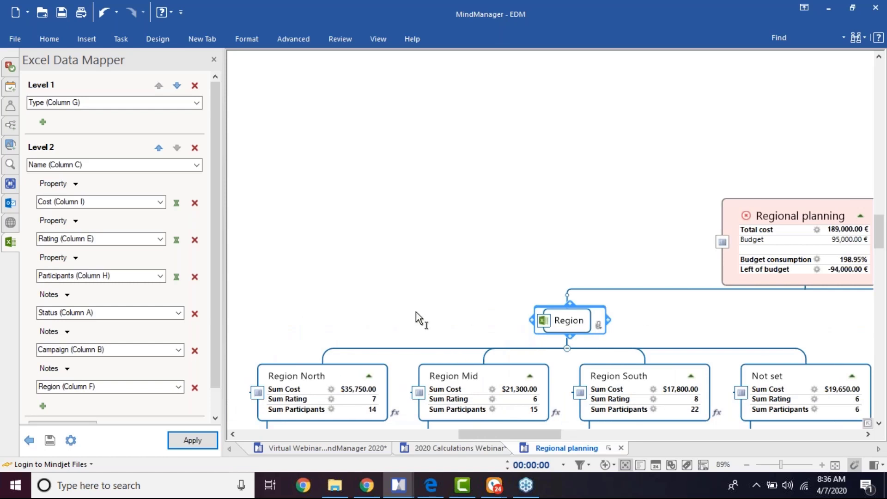
left_click_drag(416, 318, 316, 279)
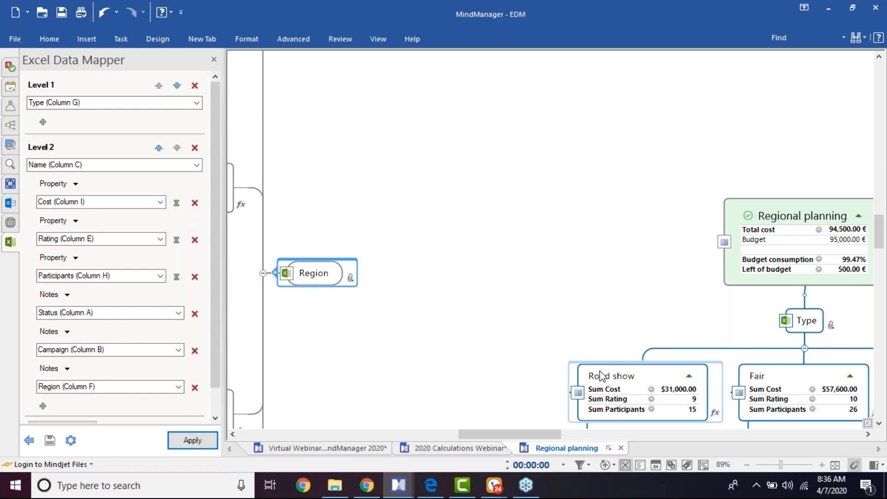
left_click_drag(512, 434, 561, 436)
scroll(709, 323, "down", 2)
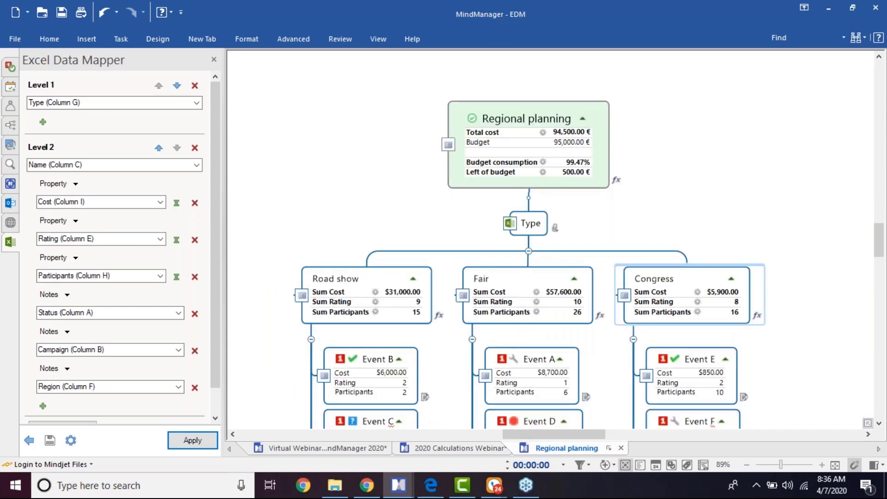
Close the Excel Data Mapper and review the events grouped by Status in Icon view.
left_click(214, 60)
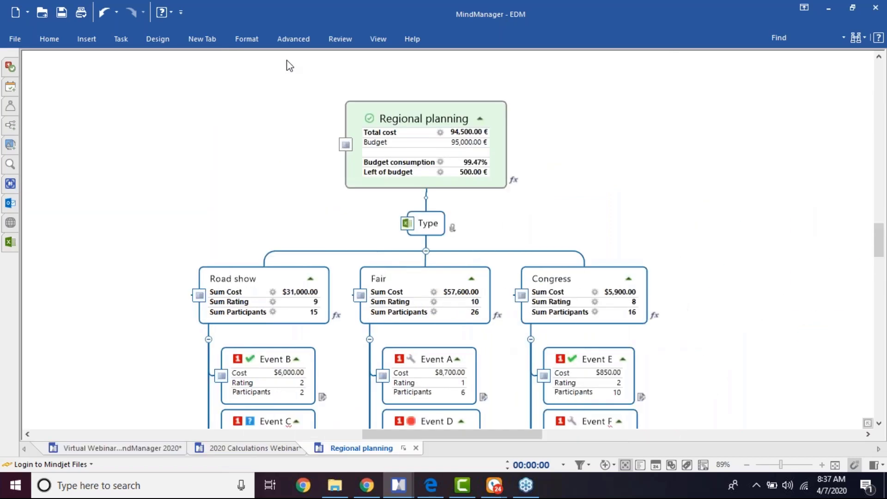
left_click(389, 46)
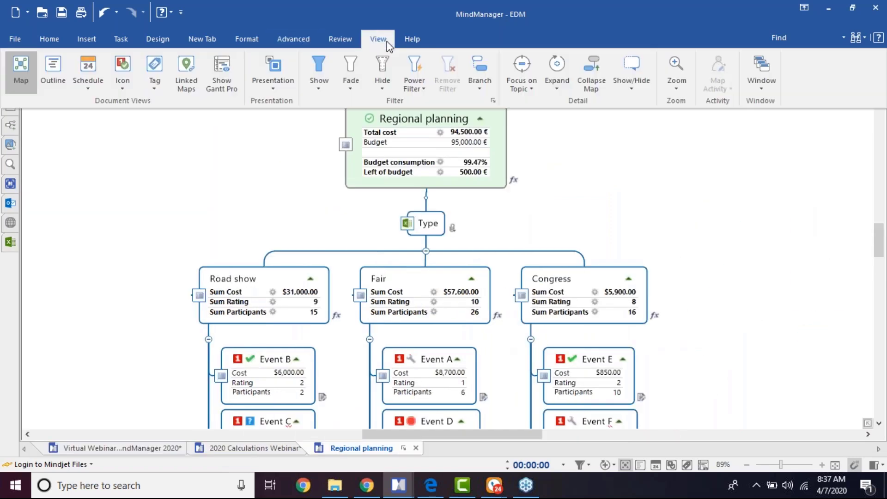
left_click(126, 66)
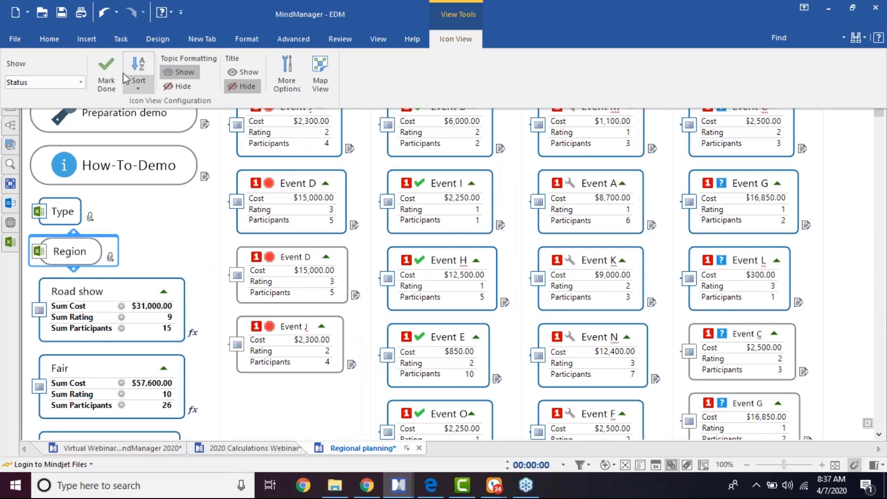
left_click(442, 38)
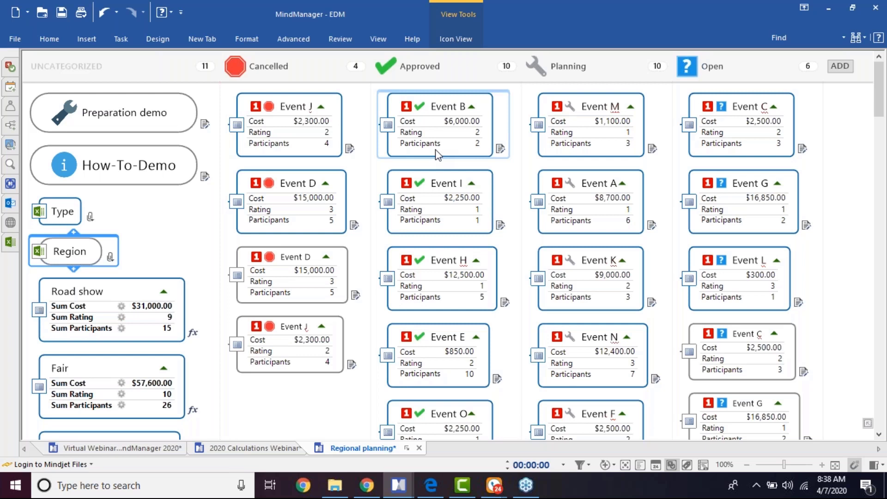
Return to Map view and filter the map to show only topics with the Approved marker.
left_click(379, 39)
left_click(16, 71)
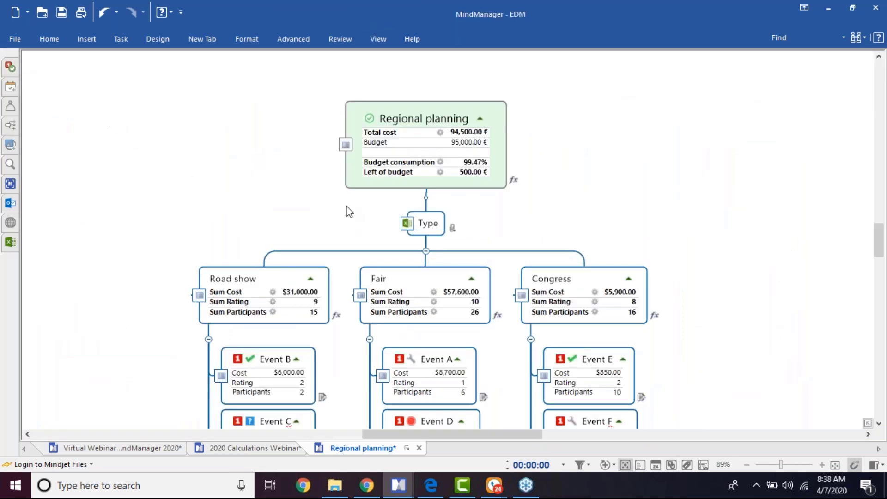
scroll(316, 197, "down", 2)
scroll(316, 199, "down", 2)
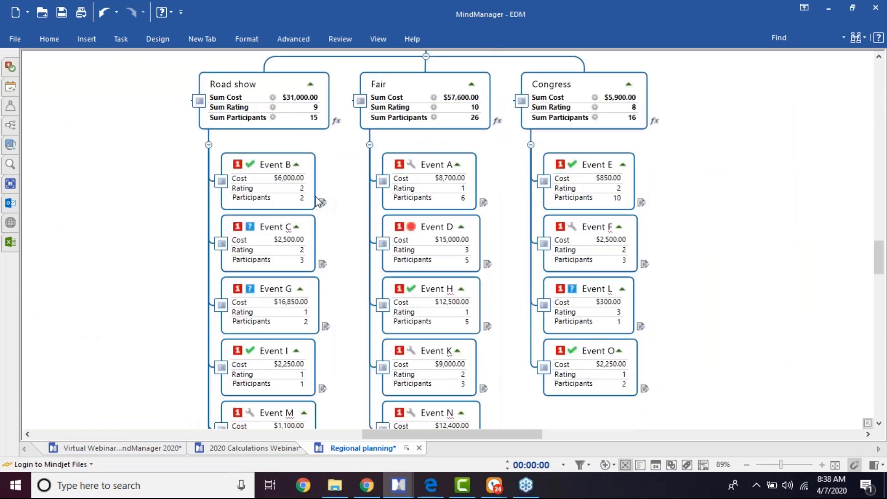
right_click(253, 168)
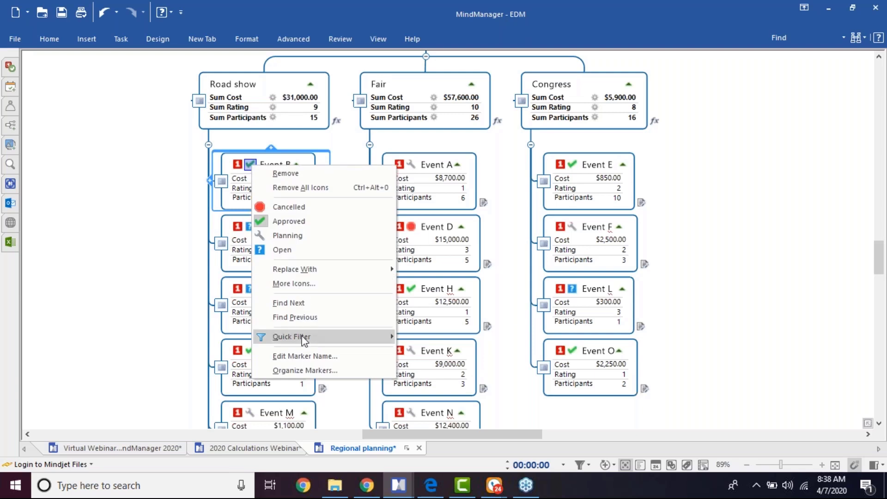
mouse_move(303, 339)
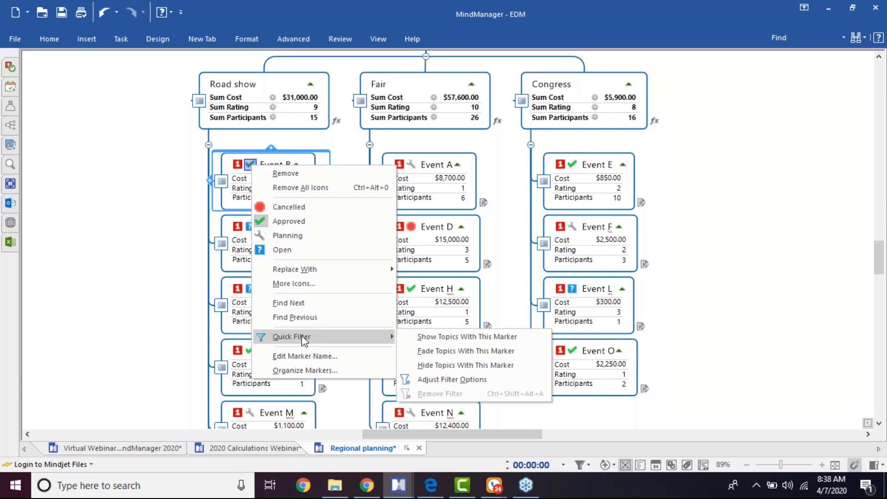
left_click(453, 338)
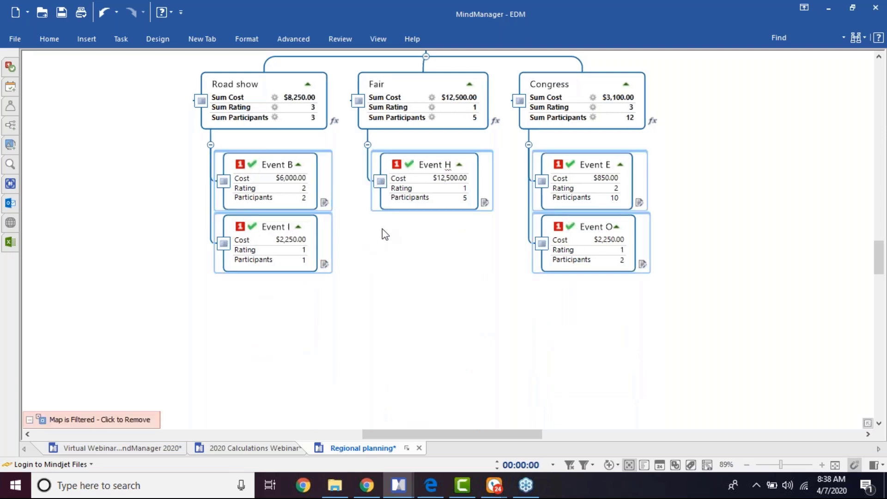
scroll(376, 259, "down", 3)
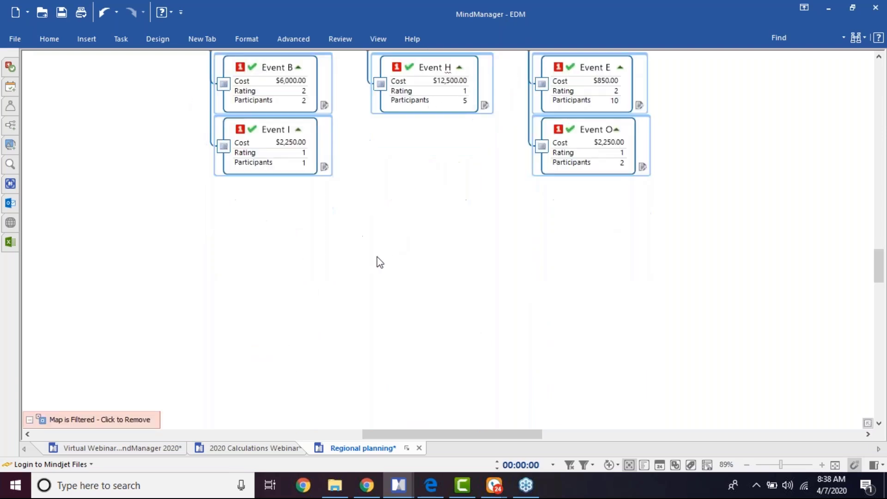
scroll(380, 262, "up", 3)
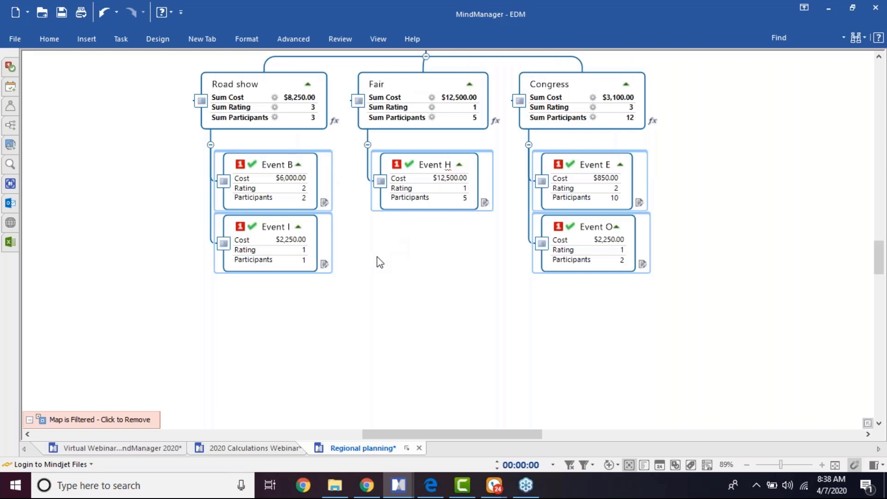
Check the filtered Regional planning budget and go to the Template Review section of the 2020 Calculations Webinar map, showing the whole conversion funnel.
scroll(380, 262, "up", 5)
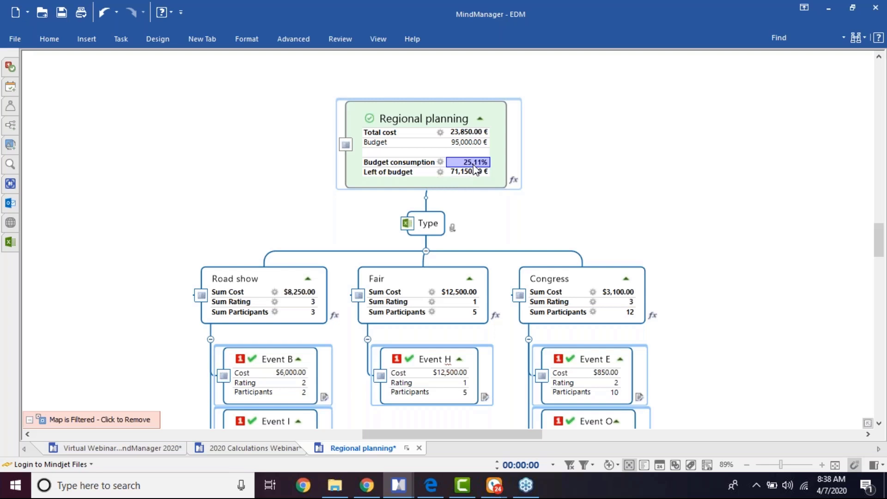
left_click(251, 447)
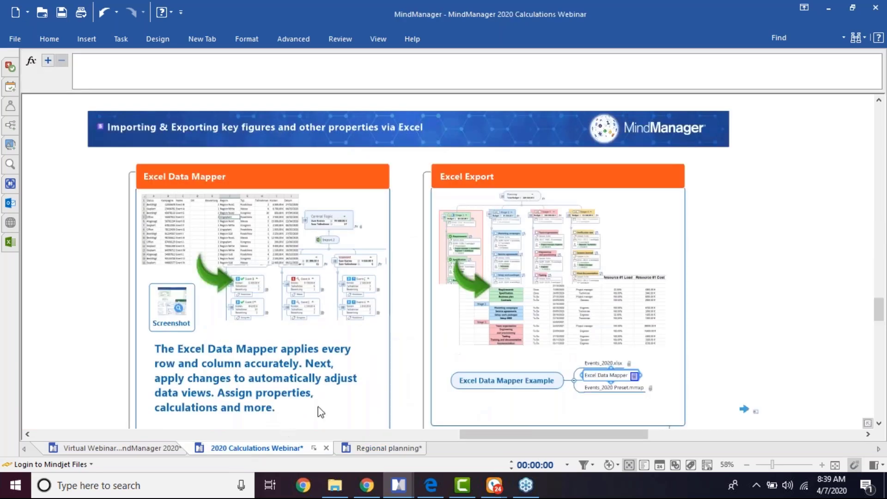
left_click(756, 411)
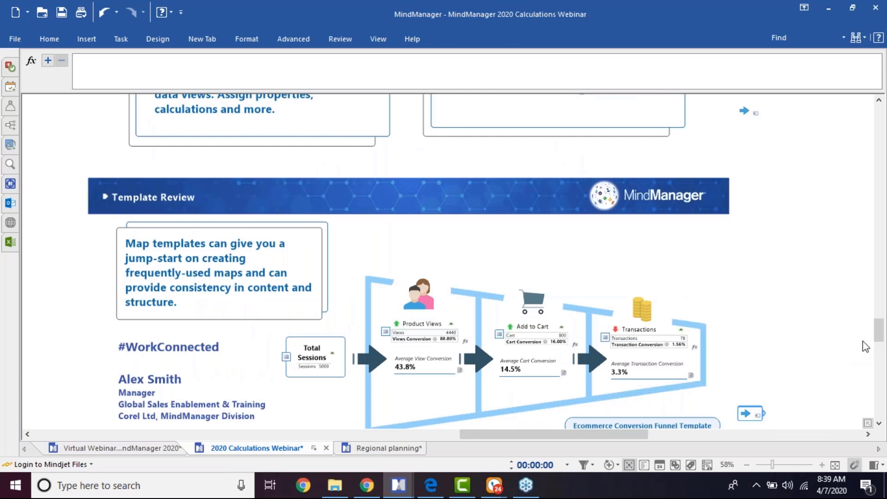
scroll(878, 334, "down", 3)
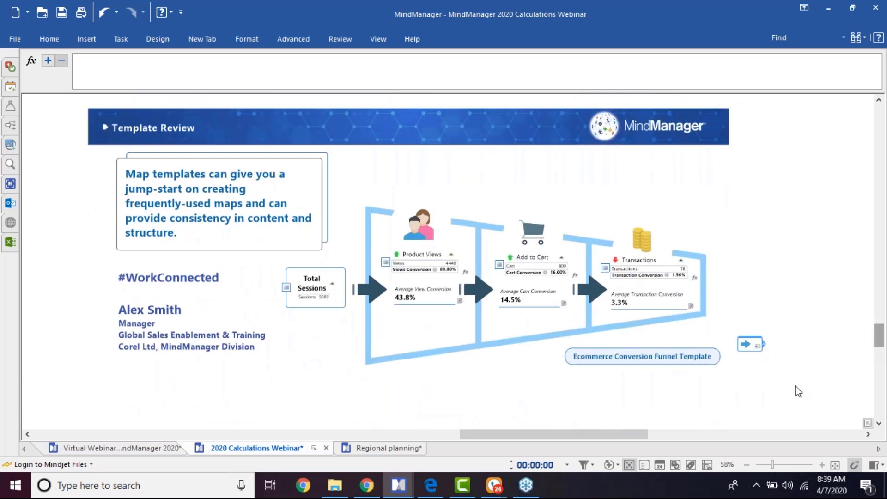
left_click(778, 464)
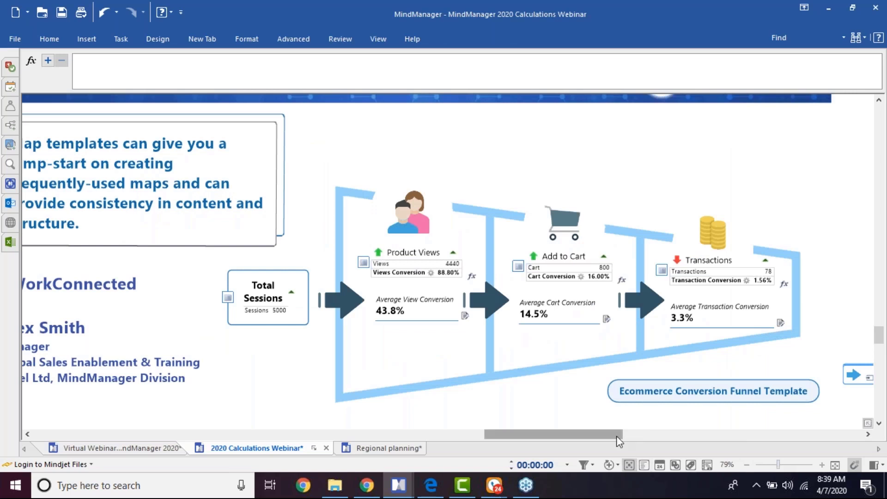
left_click_drag(617, 436, 610, 437)
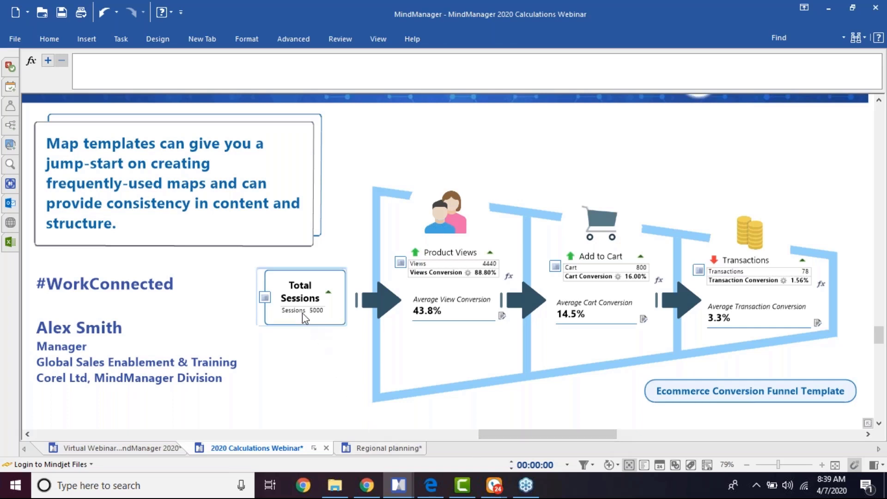
Examine the Total Sessions topic and the Views Conversion formula of the Product Views topic in the funnel.
left_click(302, 301)
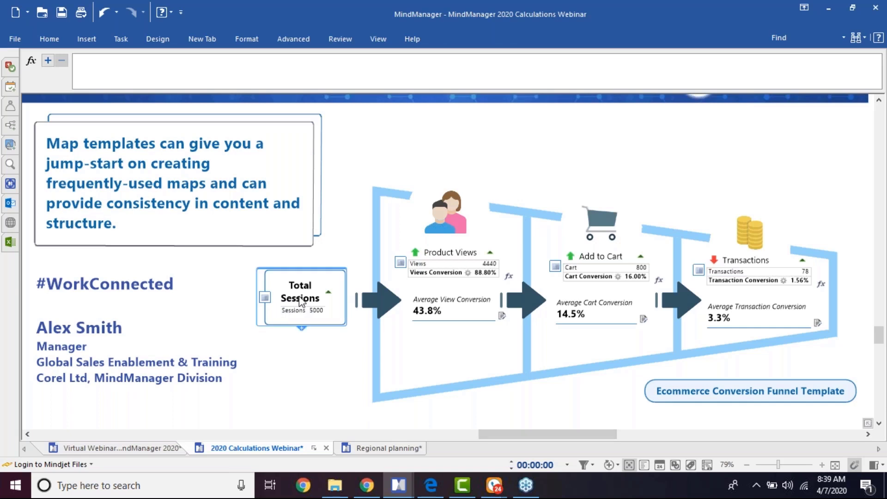
left_click(431, 267)
left_click(428, 265)
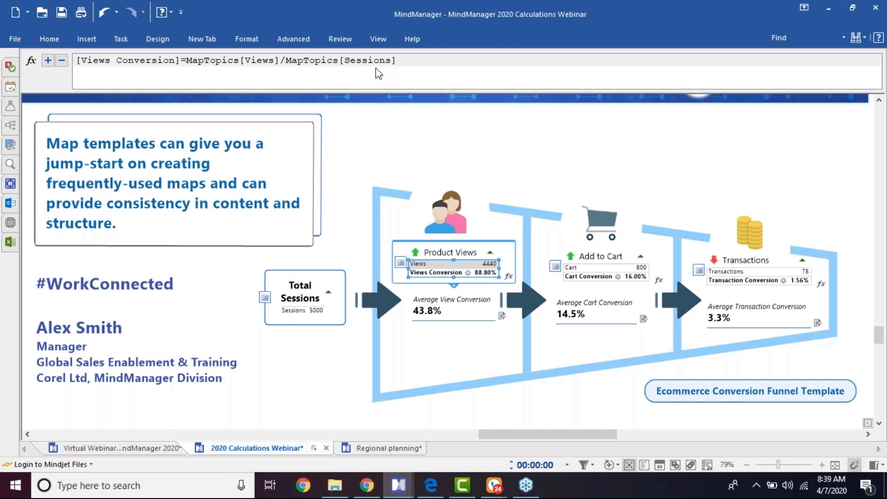
double_click(318, 311)
left_click(484, 275)
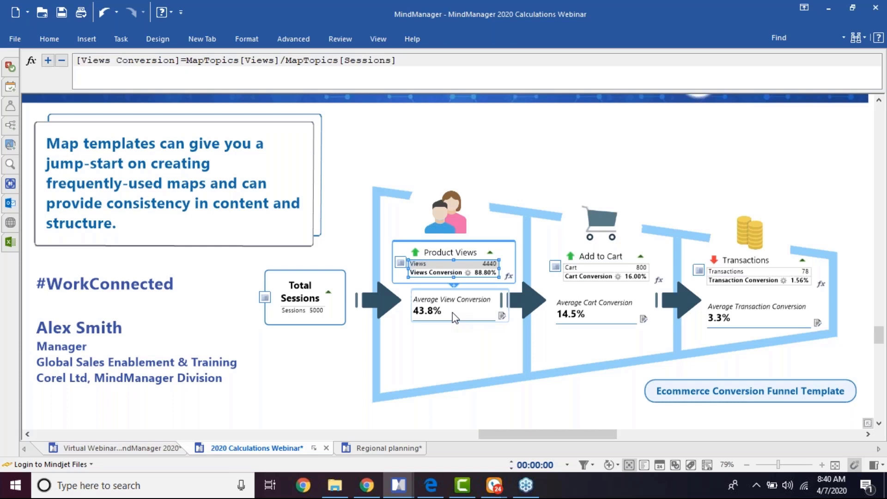
Browse the SmartRules template folder for the Ecommerce Conversion Comparison Funnel and return to the webinar map without creating a new map.
left_click(12, 37)
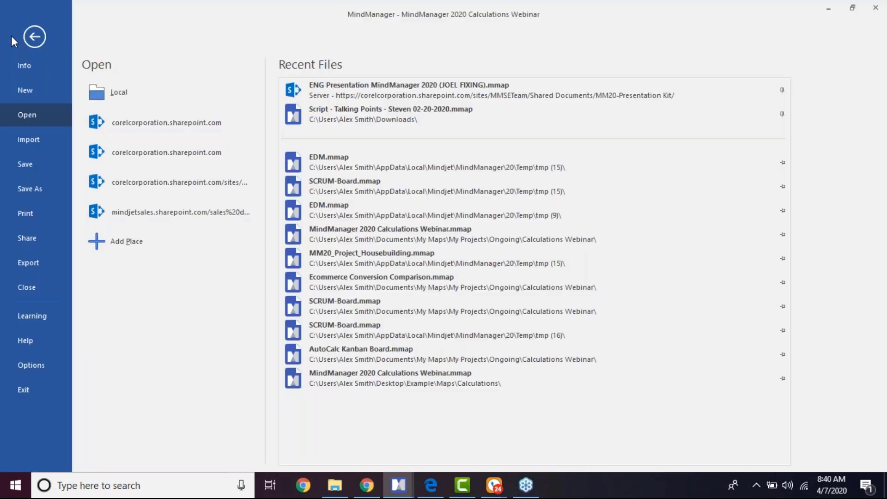
left_click(39, 94)
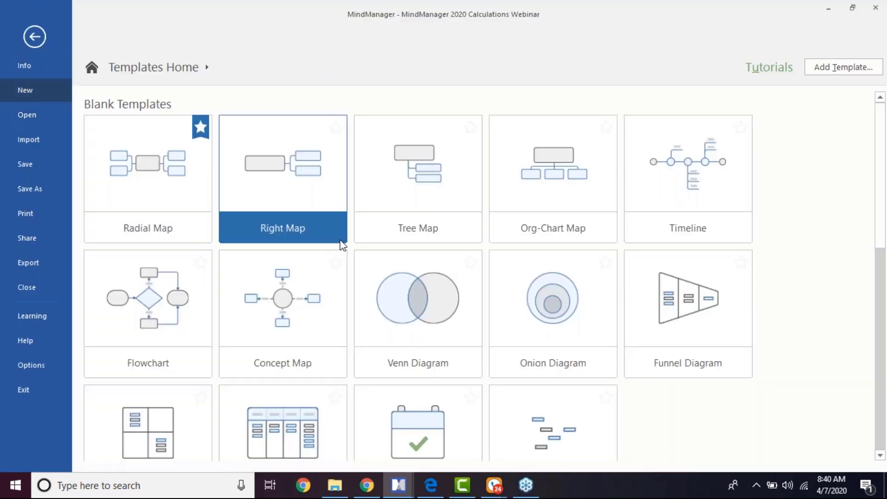
scroll(343, 245, "down", 10)
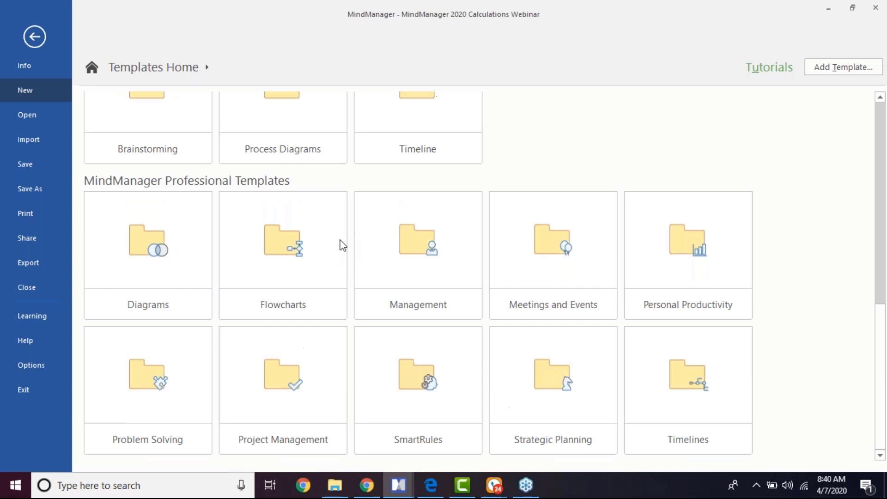
left_click(430, 387)
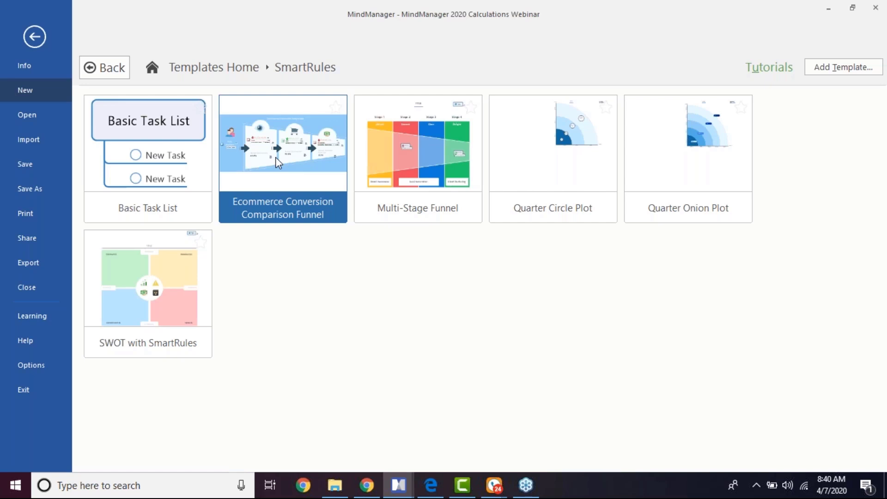
left_click(107, 68)
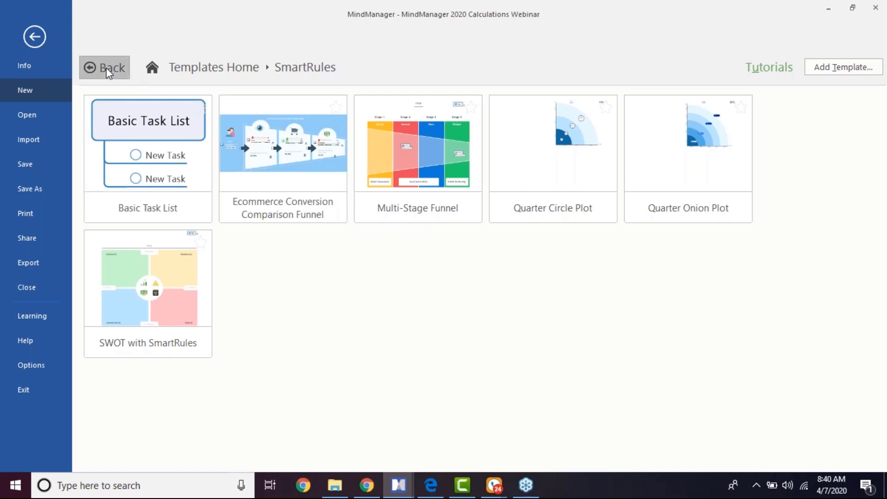
left_click(42, 33)
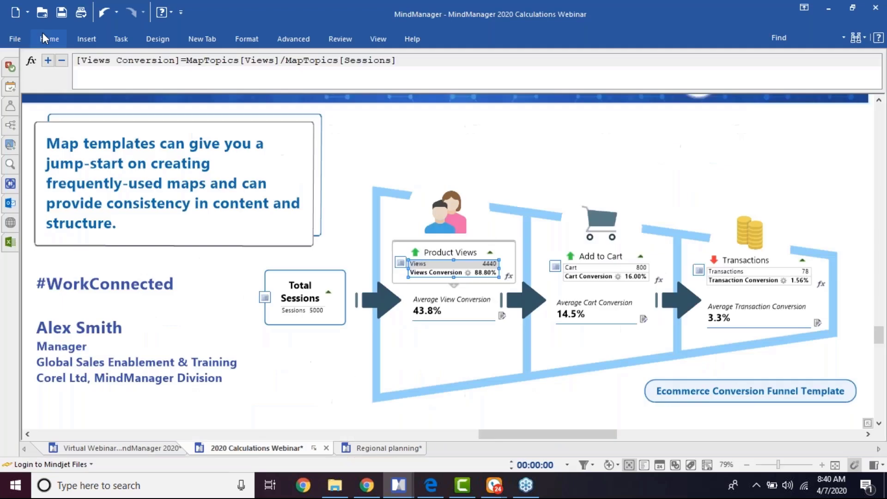